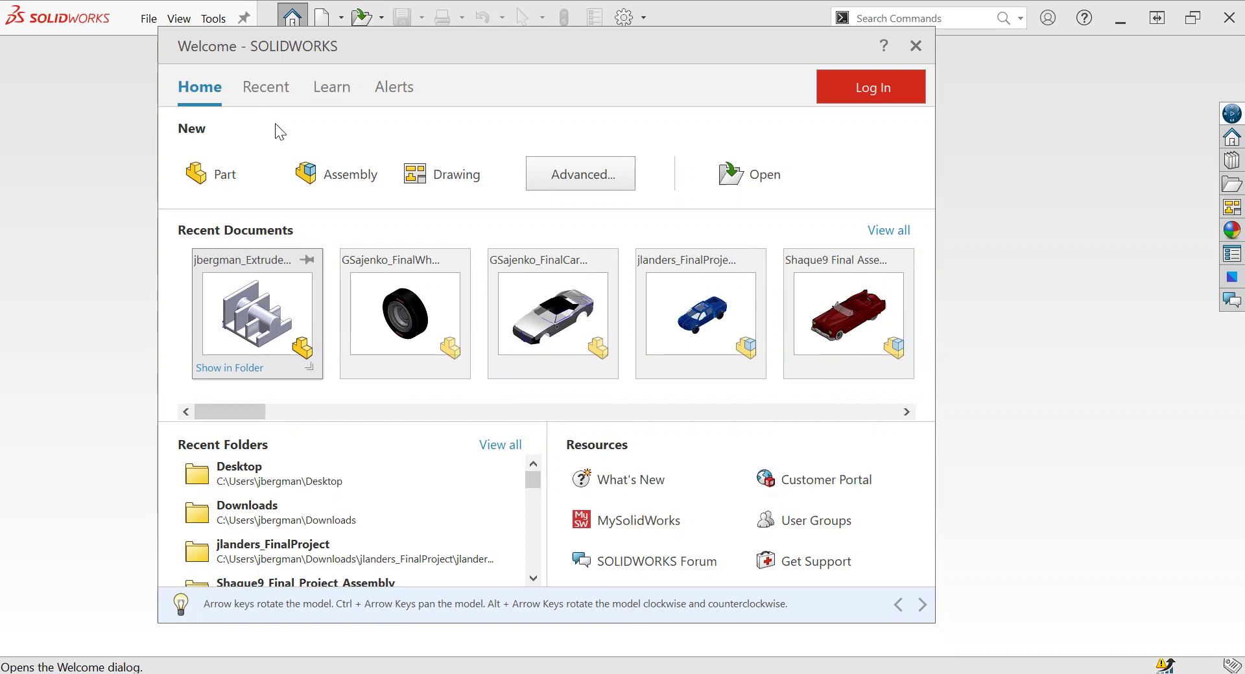
- Create a new part and set the document's overall drafting standard to ANSI
click(251, 188)
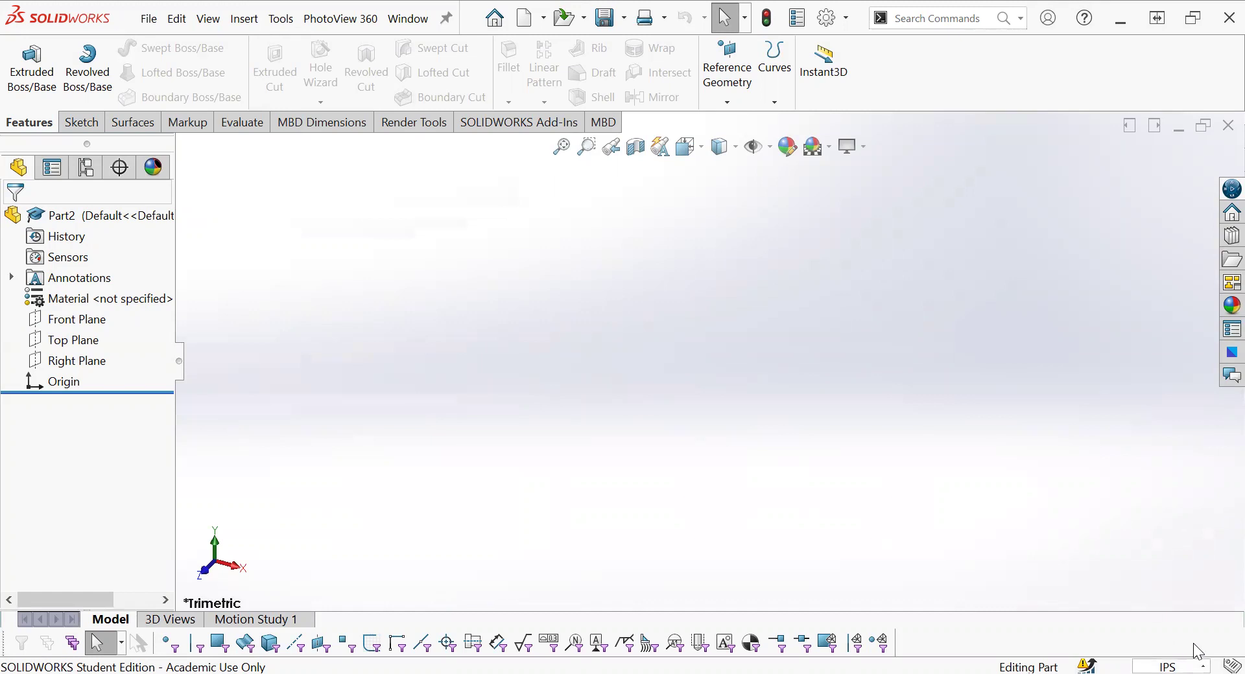
click(1200, 667)
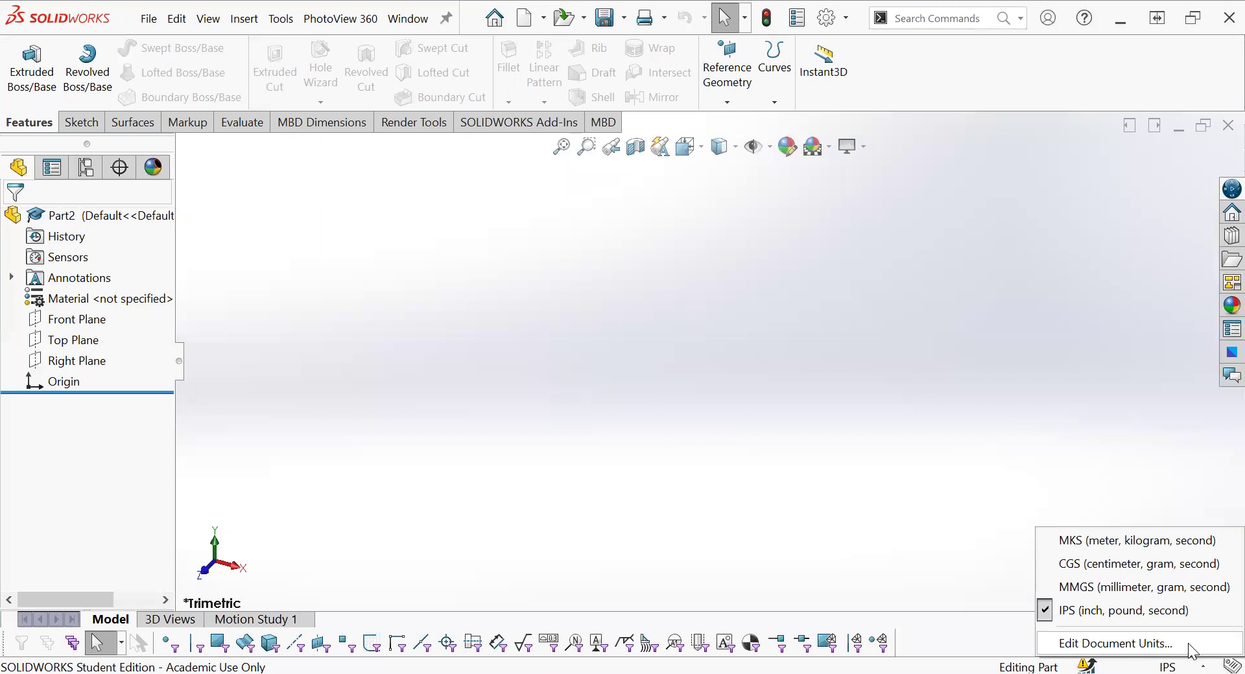
click(1190, 649)
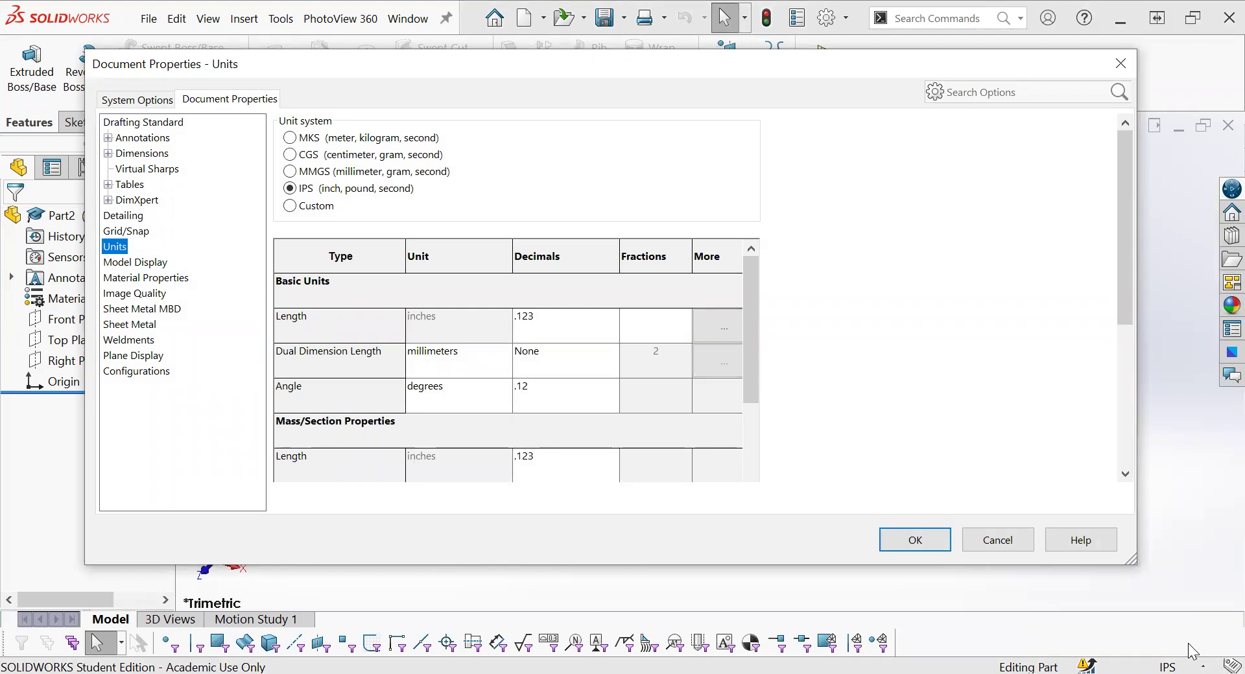
click(169, 125)
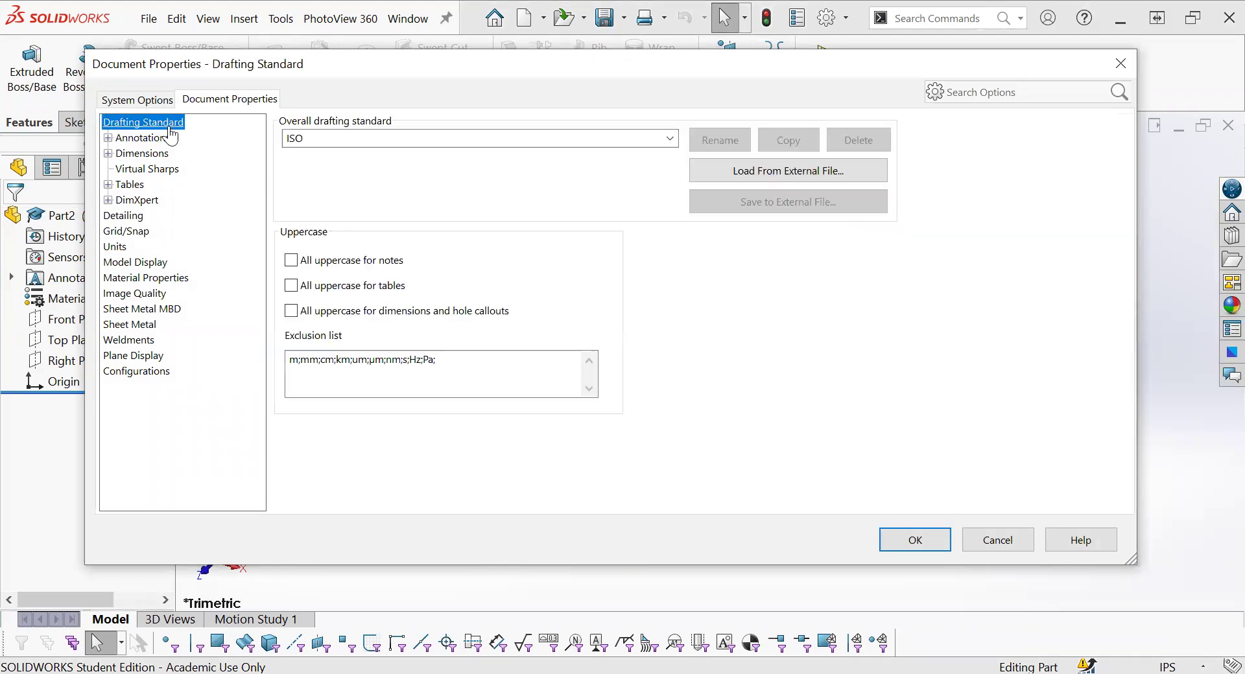
click(506, 139)
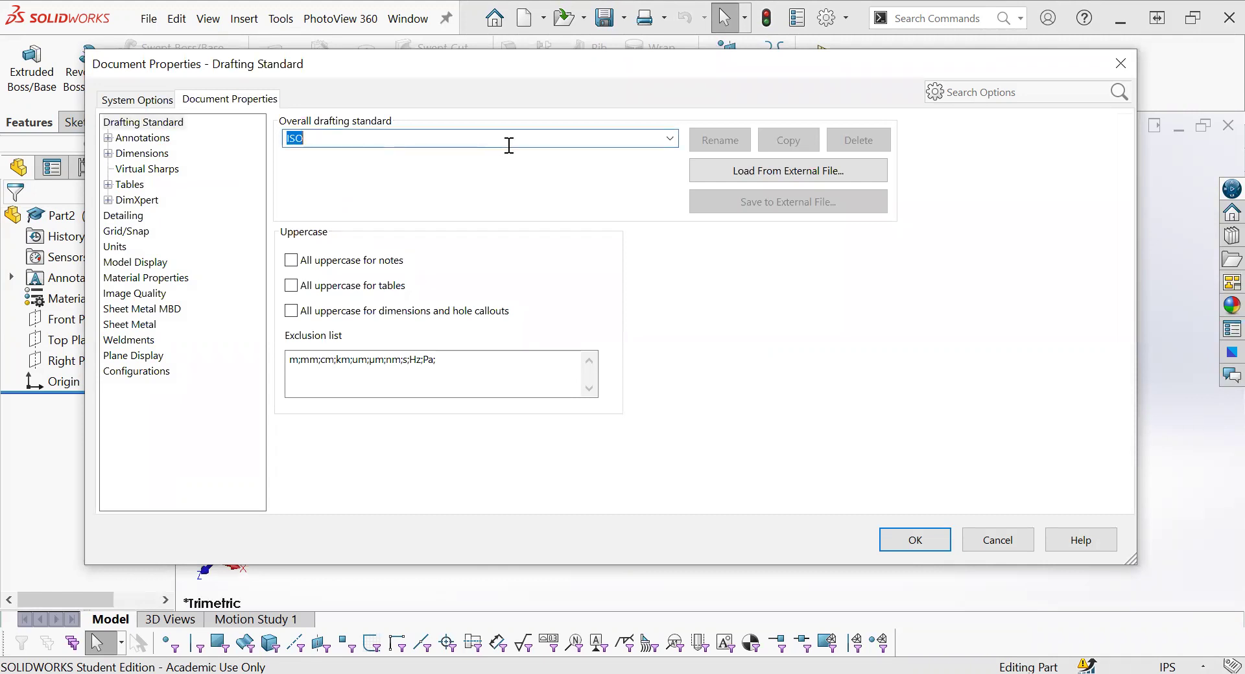
click(668, 138)
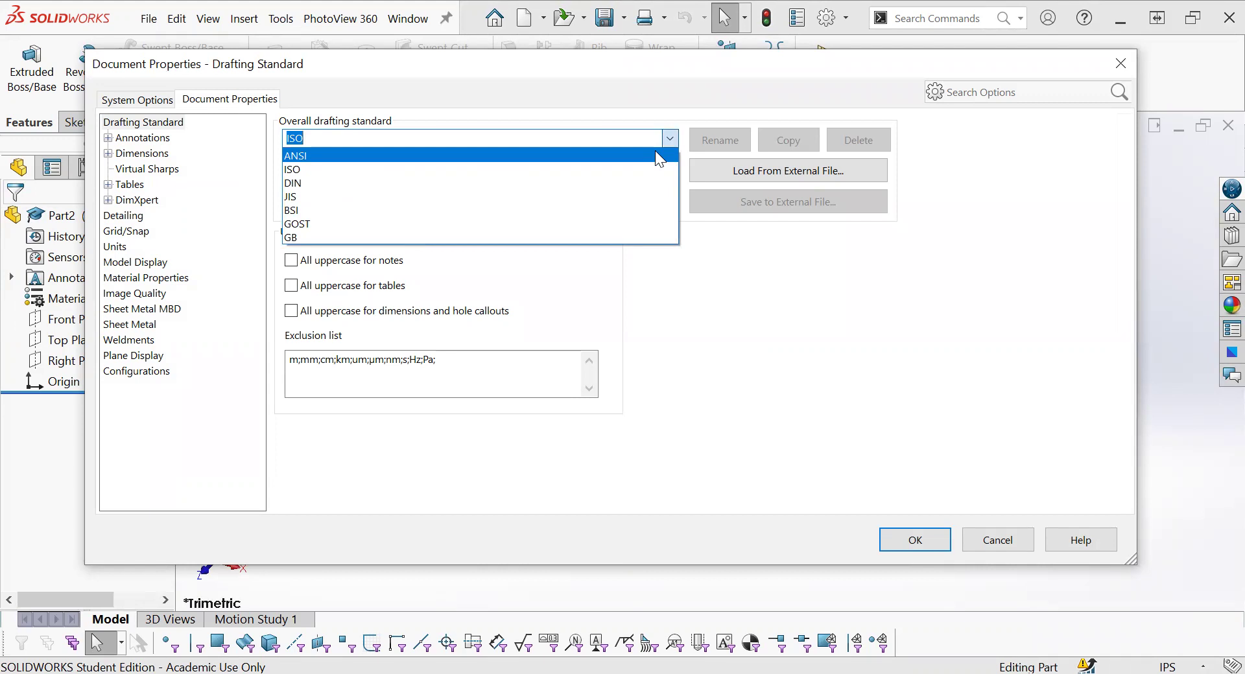
click(655, 152)
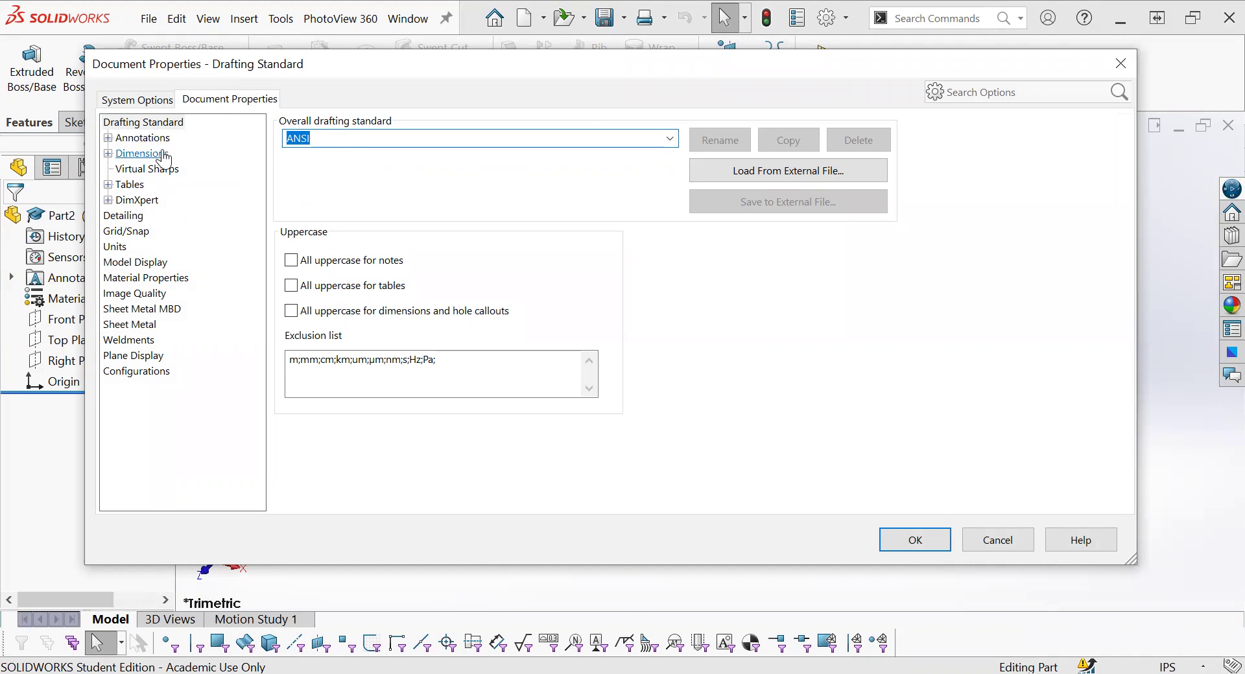
- Set the IPS length unit to three decimal places (.123) and apply the document properties
click(164, 159)
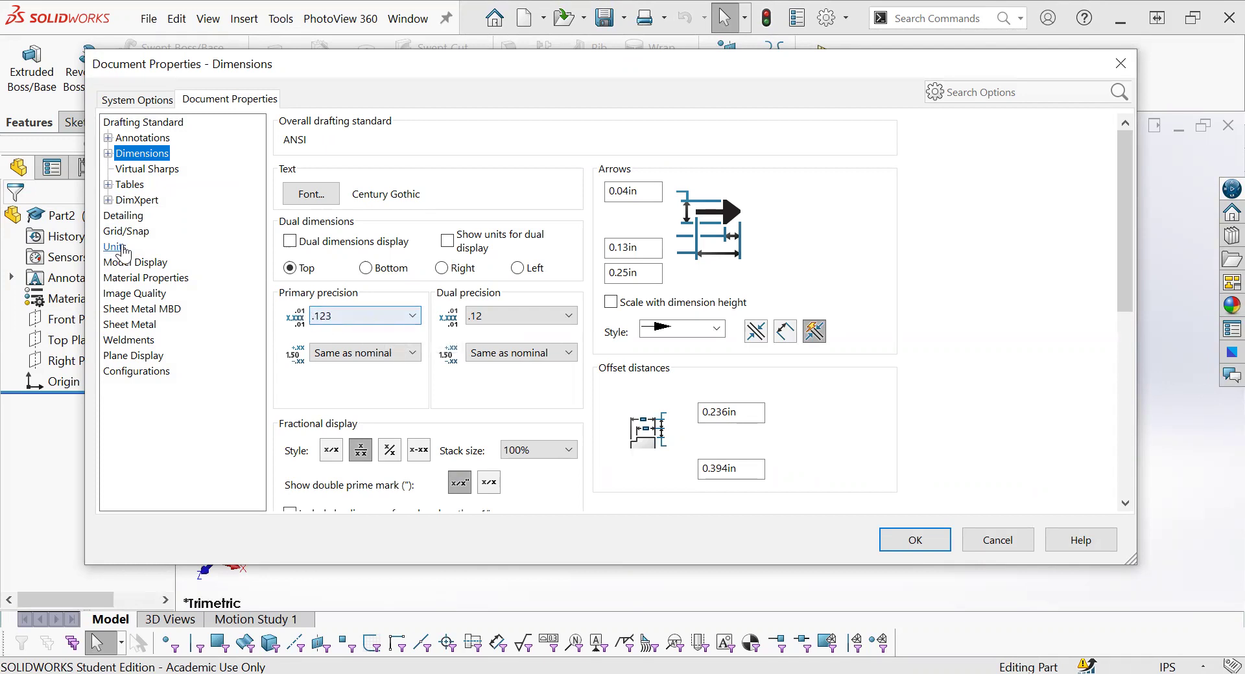
click(115, 247)
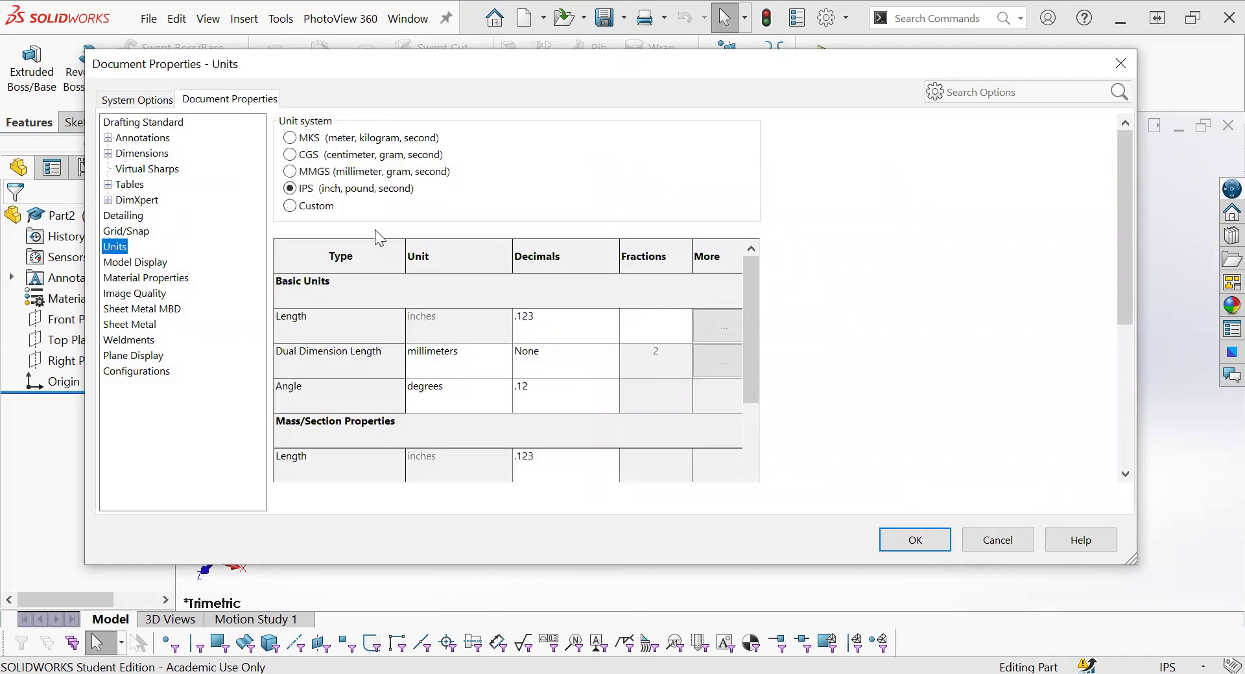
click(554, 327)
click(608, 318)
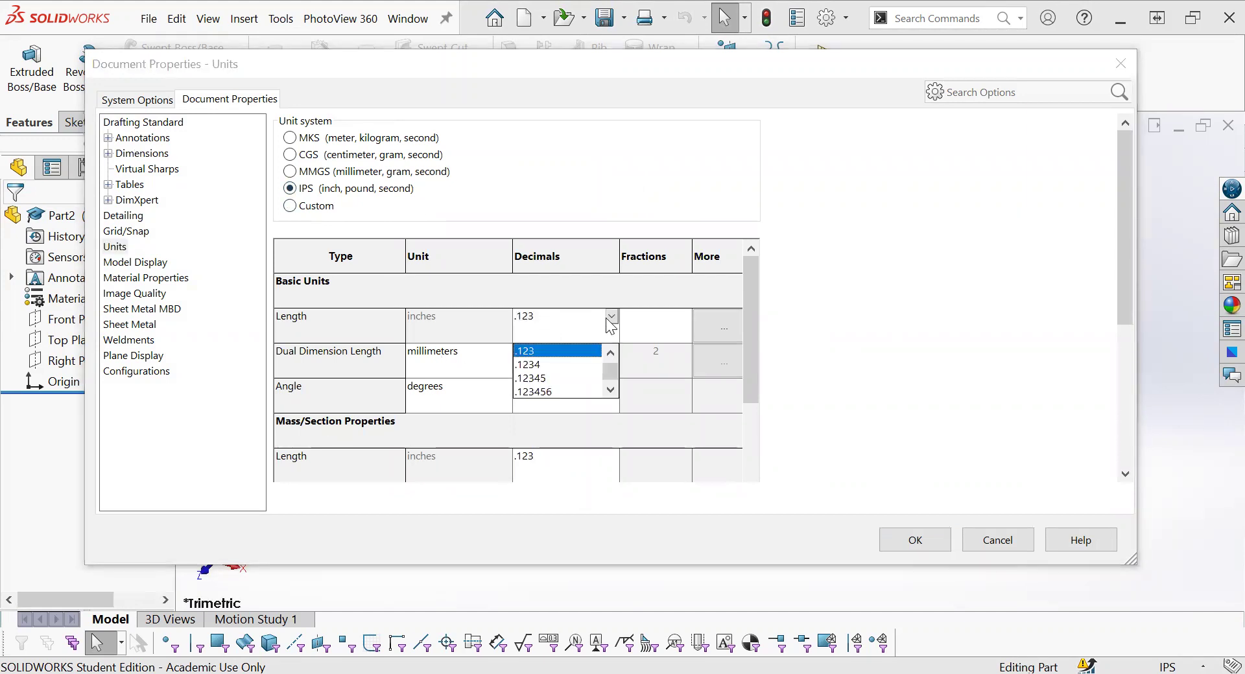
scroll(571, 366, up, 1)
scroll(564, 369, down, 1)
click(546, 353)
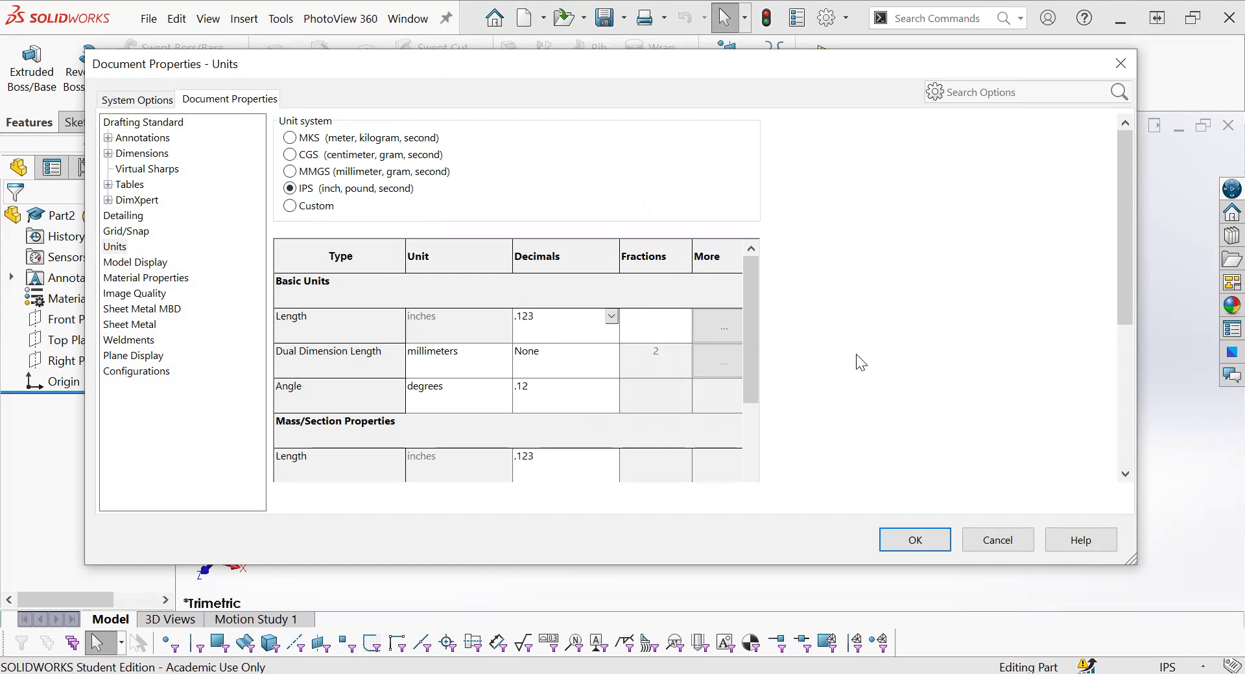
click(913, 541)
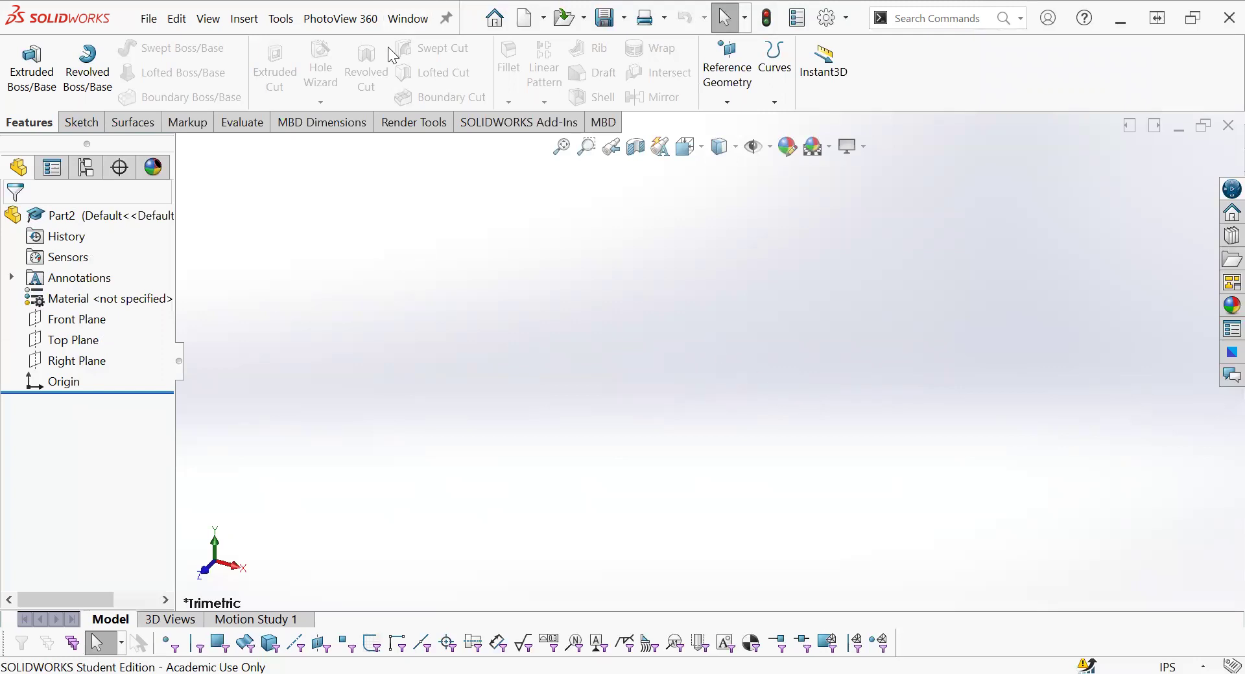
- Save the part to the Desktop, naming it with the author's user name followed by _ExtrudeBossAndExtrudeCut
click(608, 19)
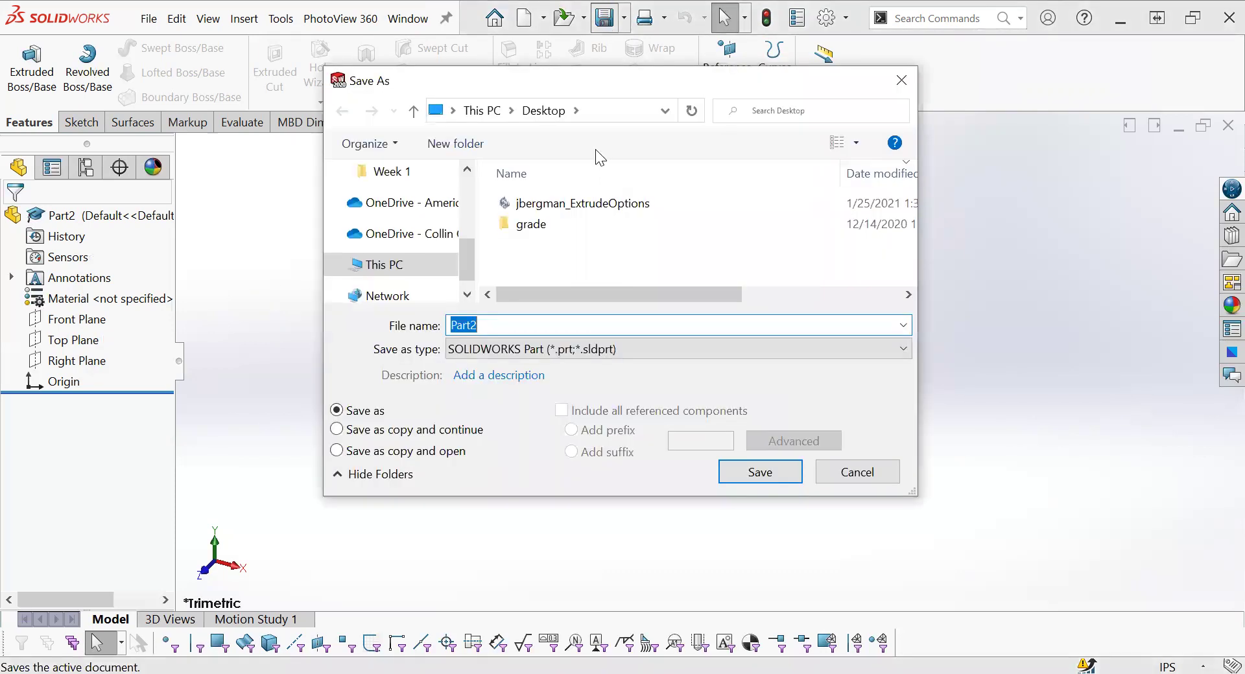
scroll(453, 253, up, 5)
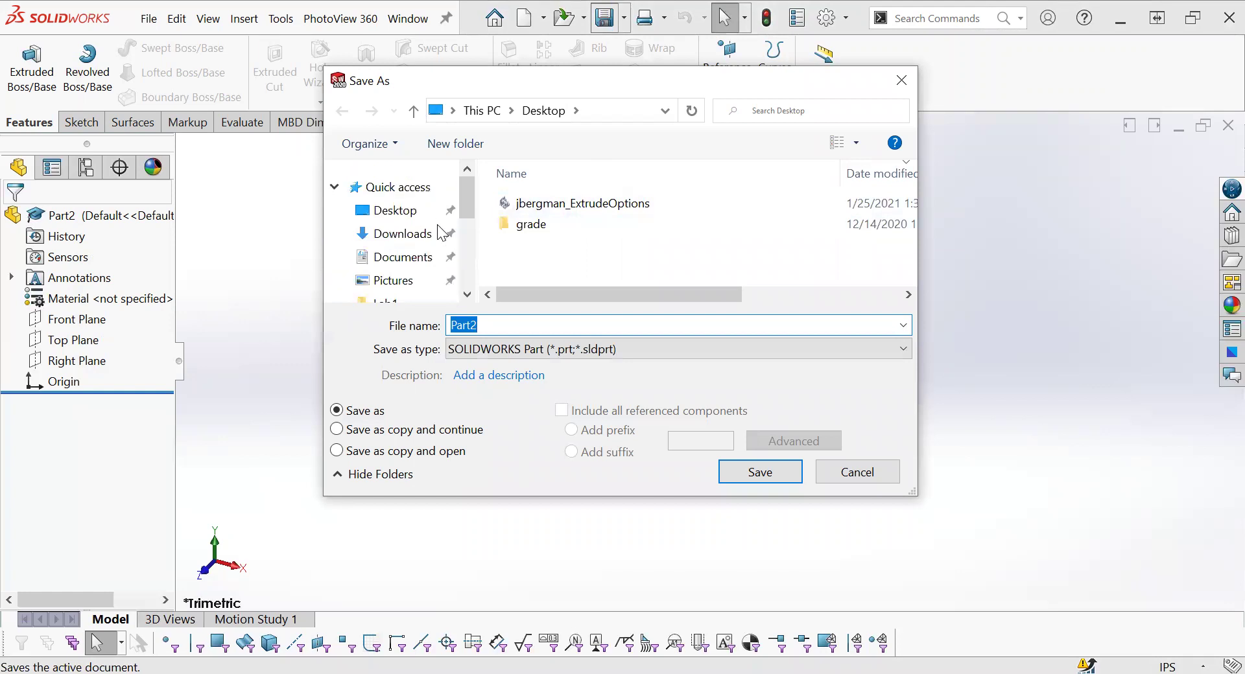
click(418, 214)
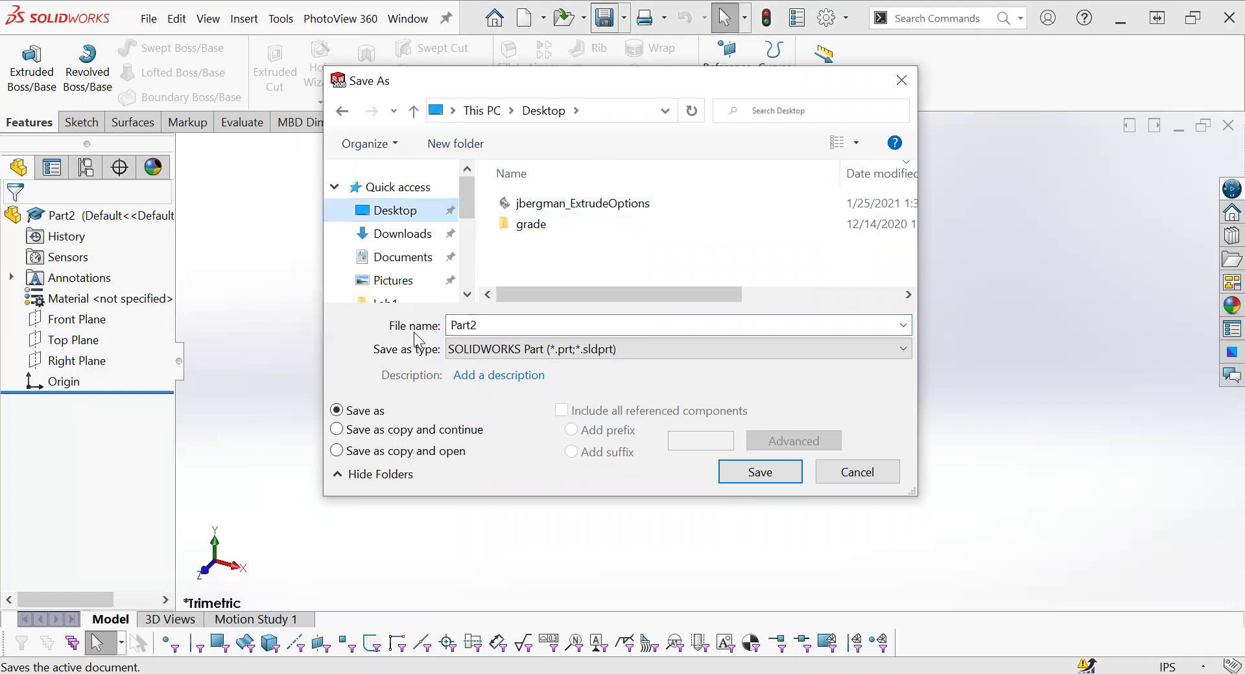
click(486, 333)
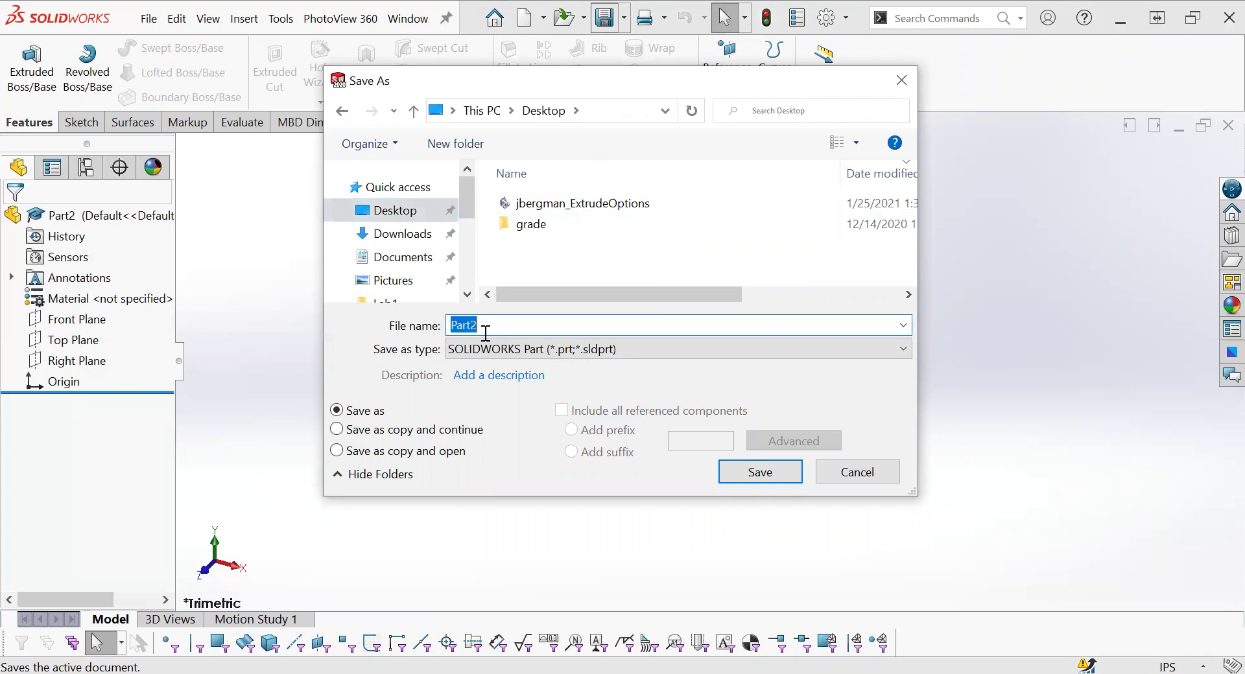
text(jbergman_)
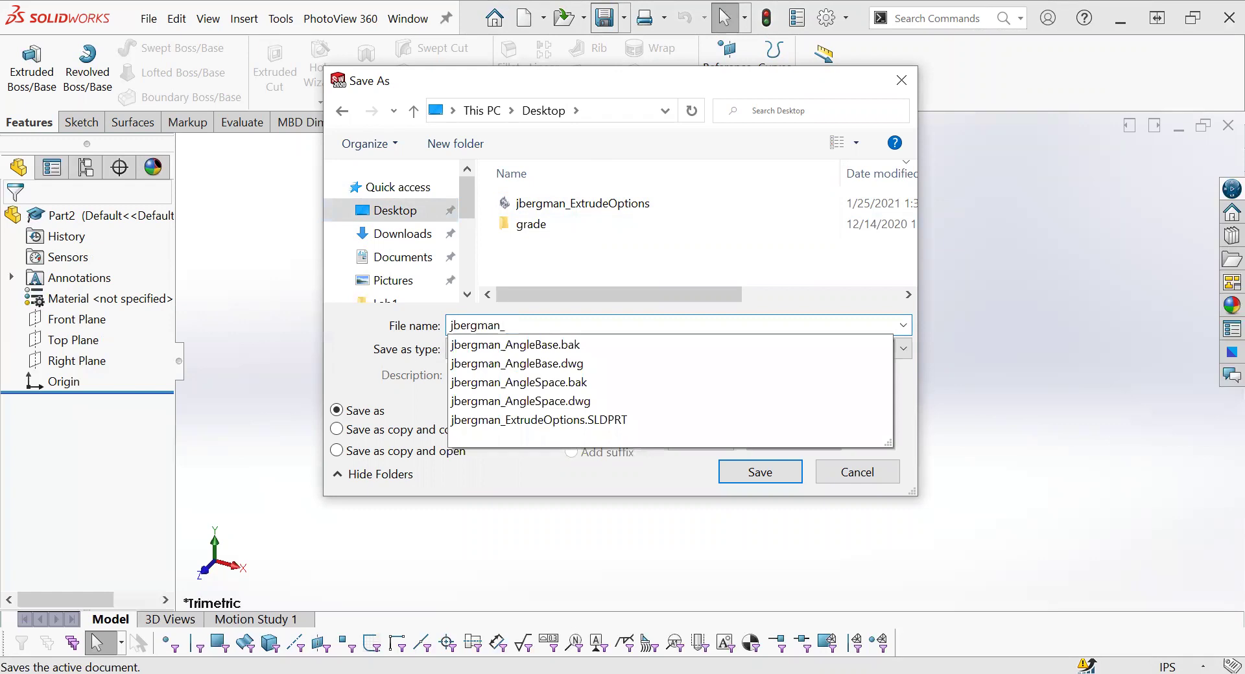
text(Extrude)
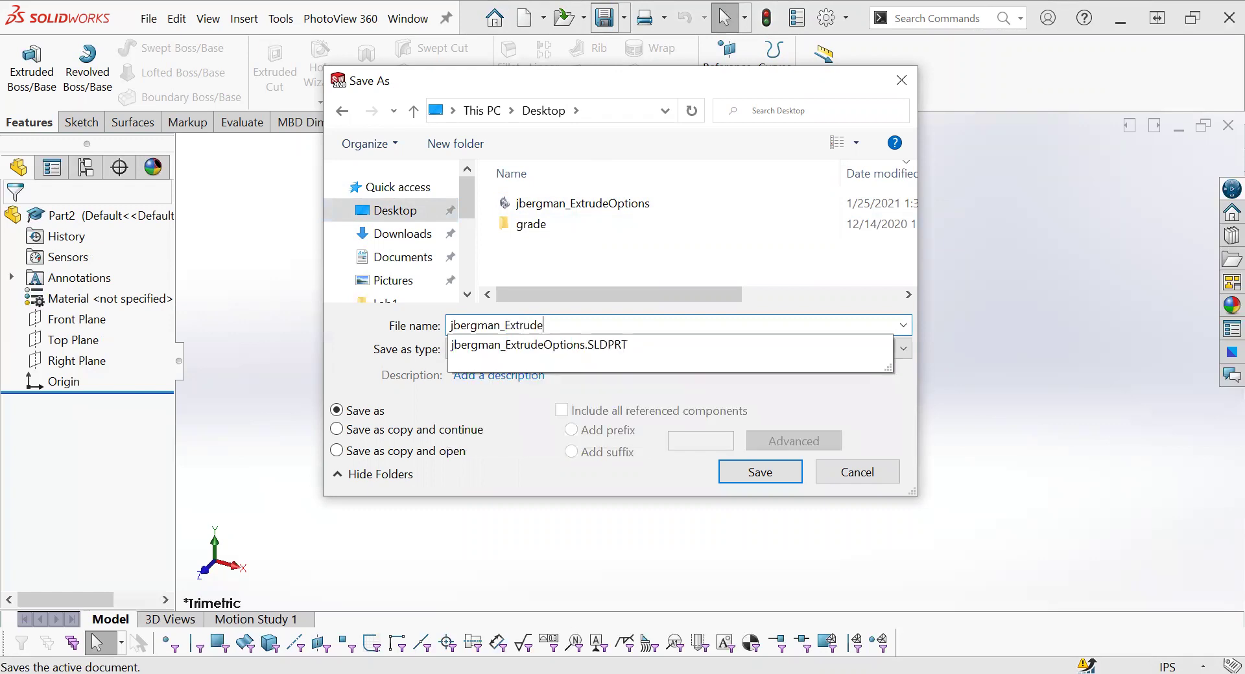
text(a)
key(BackSpace)
text(BossAndE)
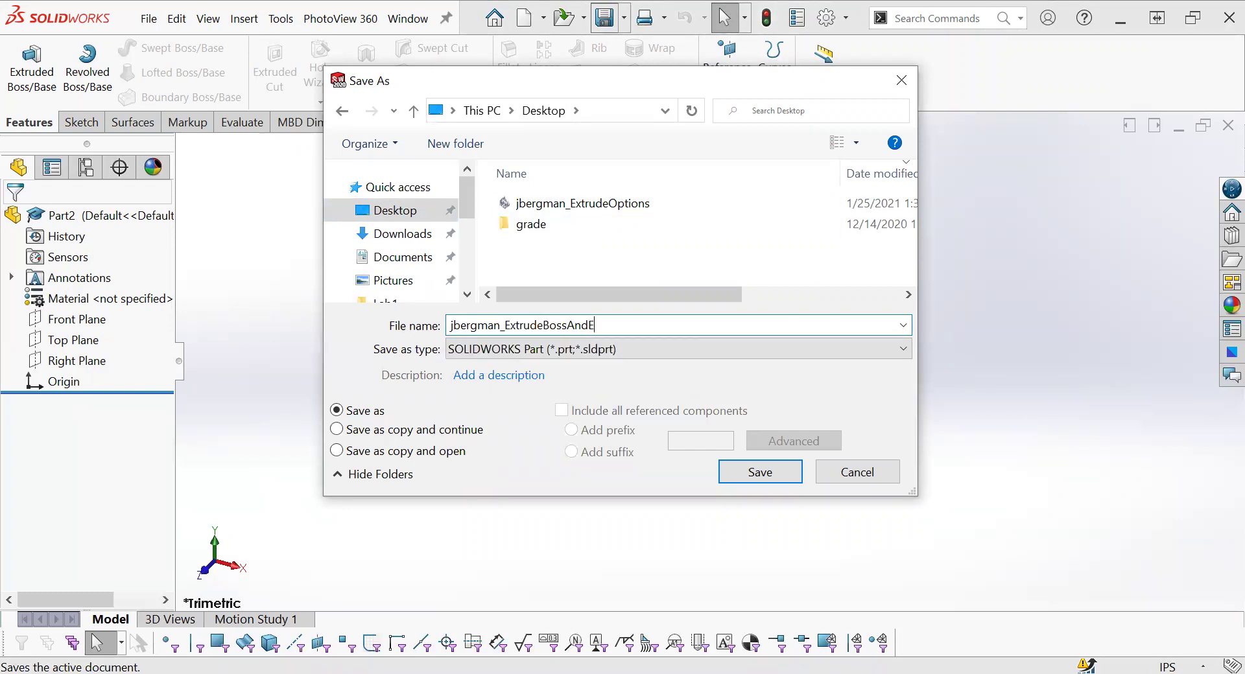
text(xtrudeCut)
double_click(512, 323)
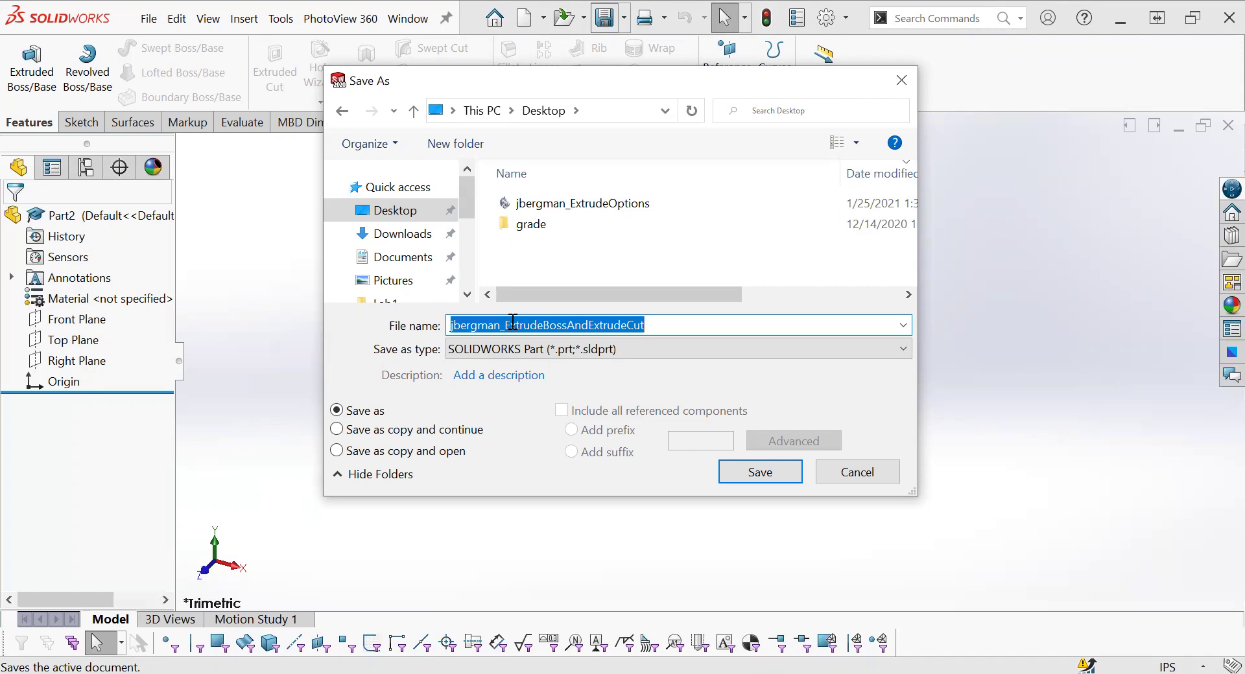
click(648, 324)
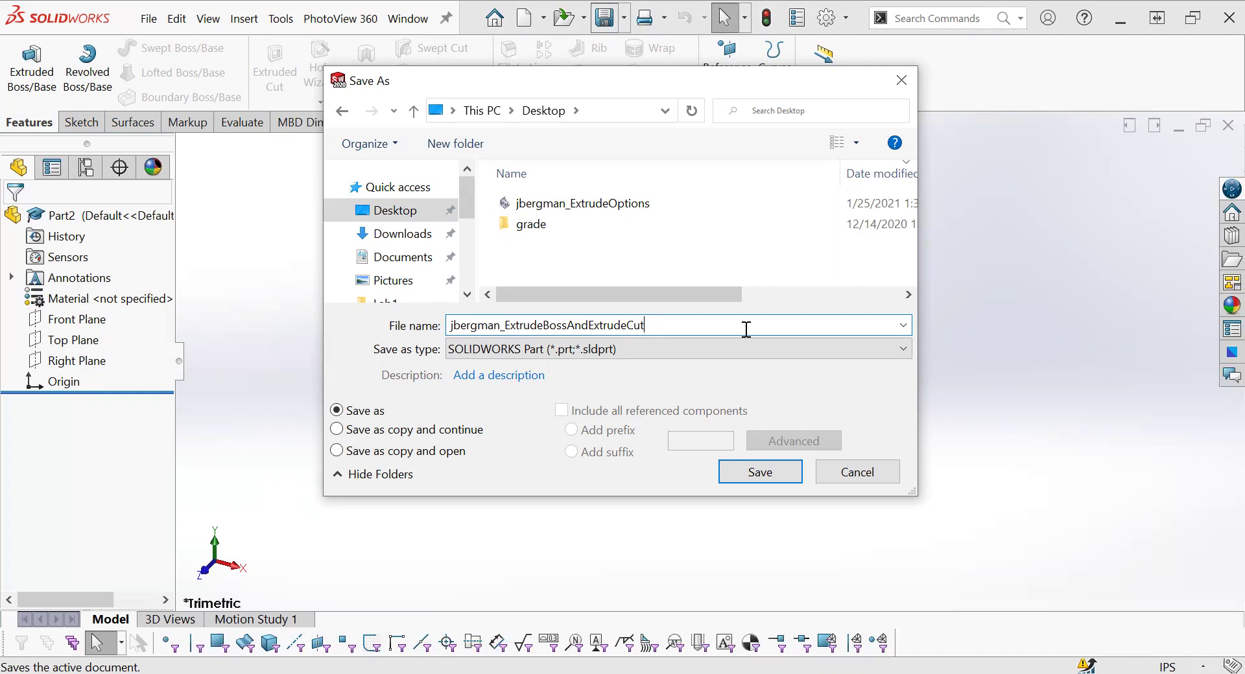
click(760, 472)
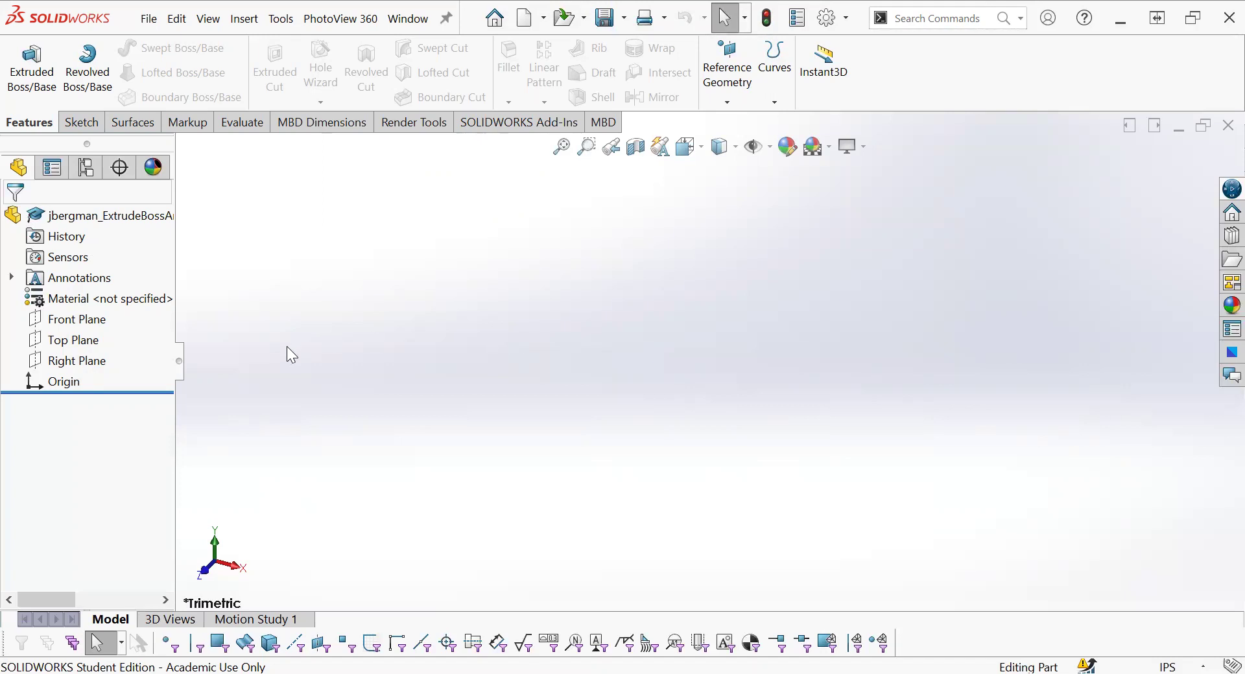
- Start a new sketch on the Front Plane
click(97, 324)
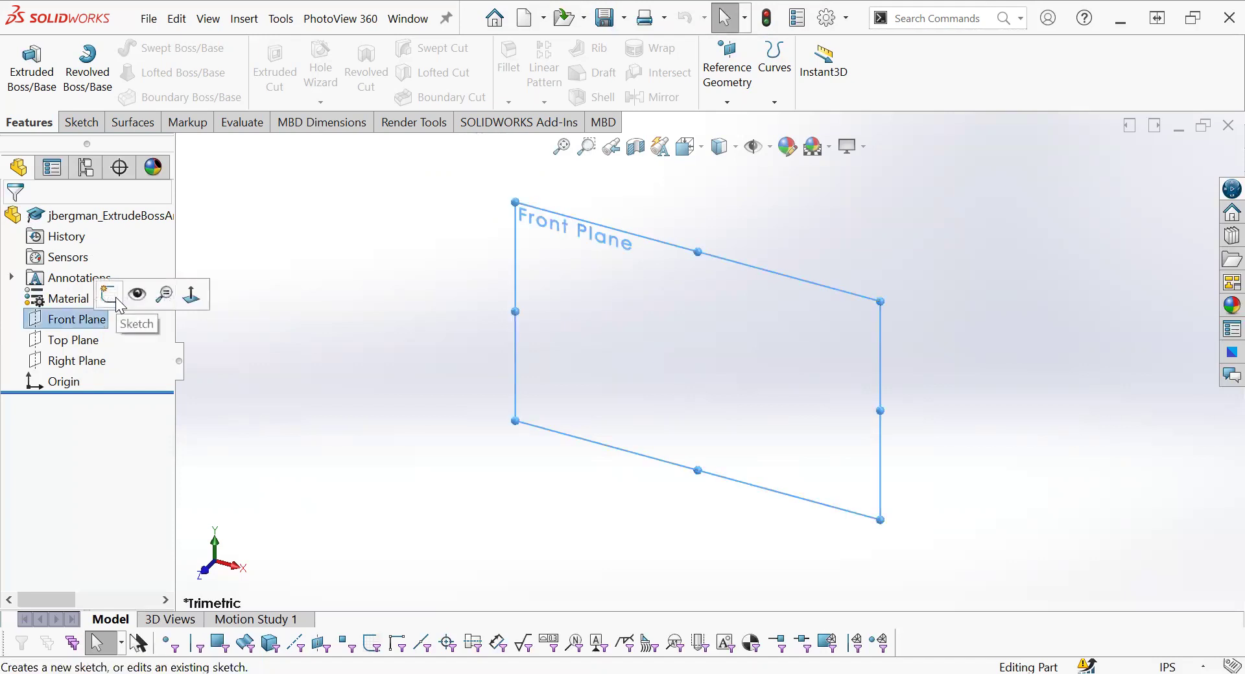
click(117, 301)
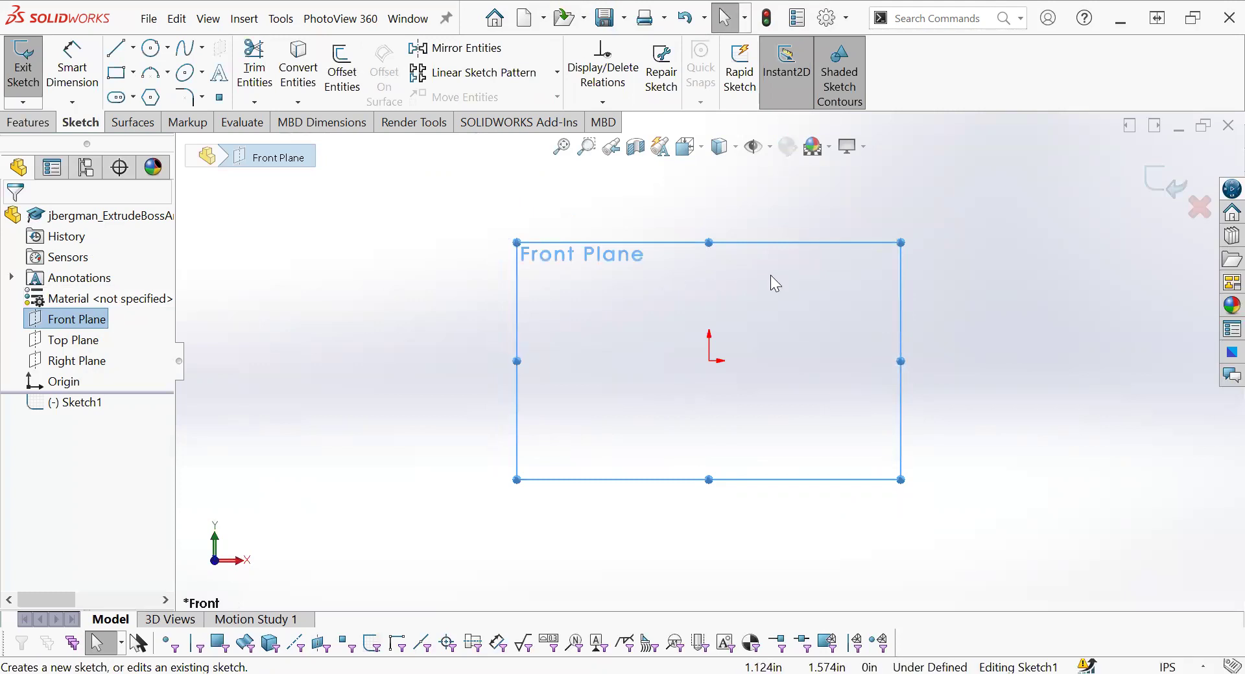
scroll(770, 276, down, 1)
scroll(770, 275, up, 2)
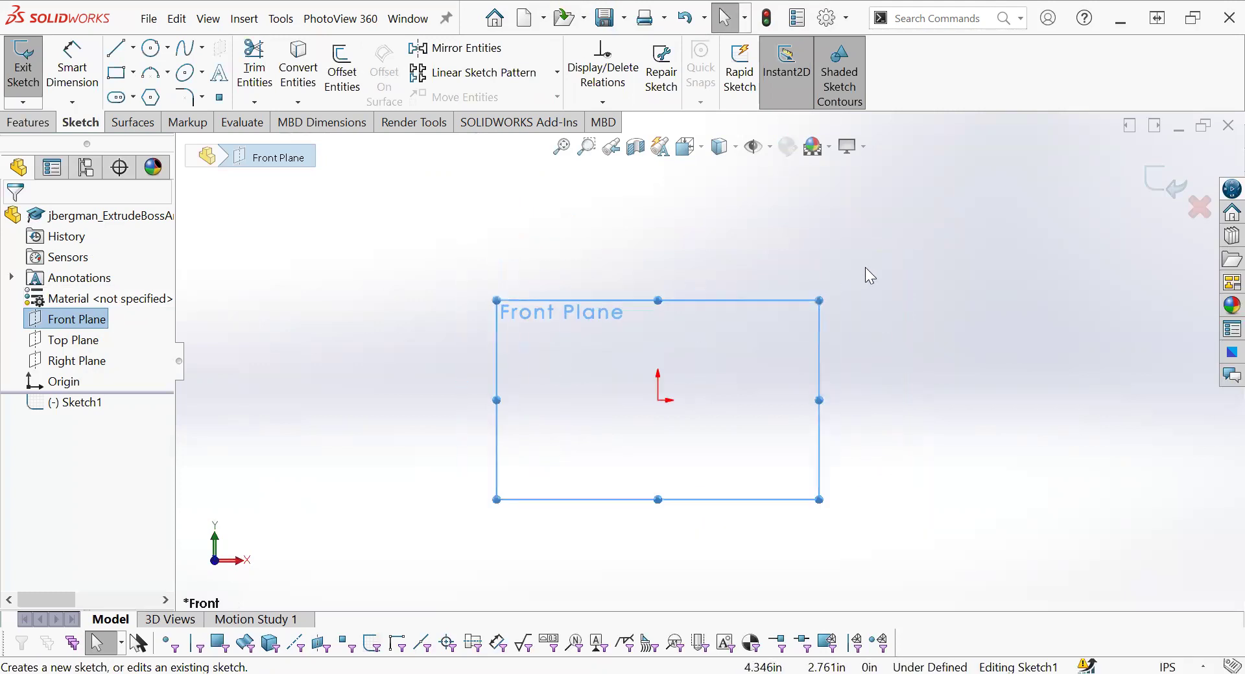
scroll(865, 268, up, 1)
scroll(856, 197, down, 1)
scroll(743, 418, down, 1)
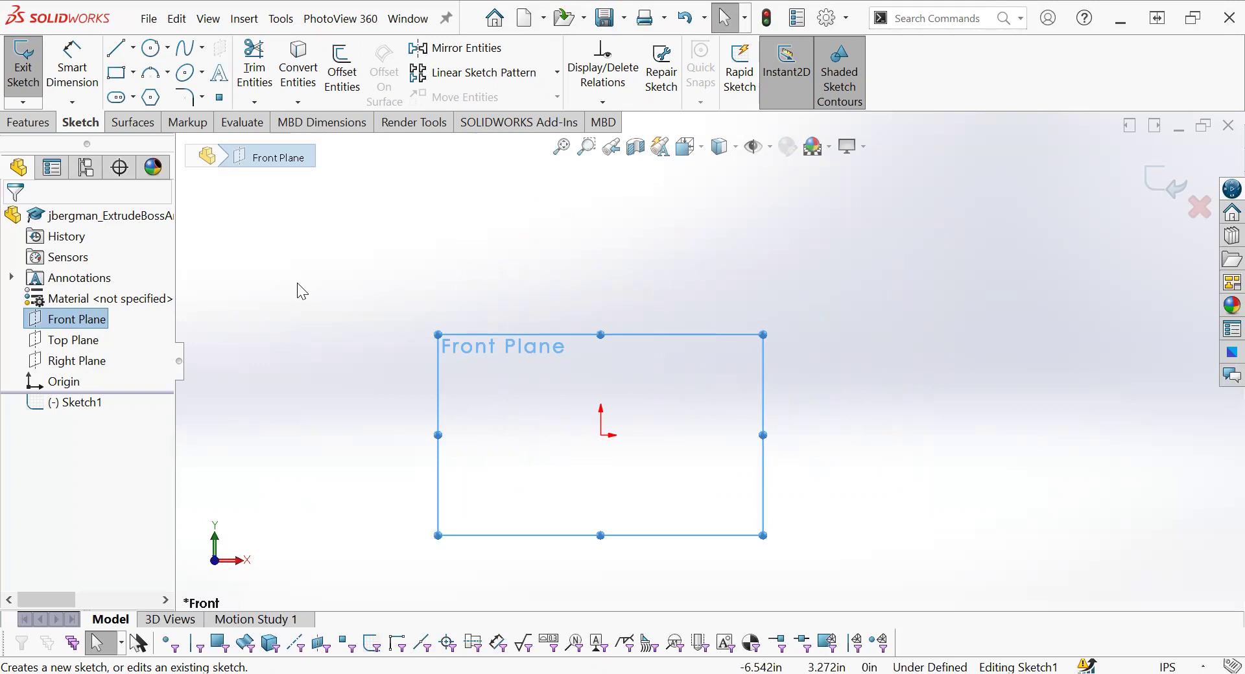
scroll(626, 477, up, 2)
scroll(648, 489, down, 1)
scroll(658, 494, down, 2)
scroll(671, 480, up, 1)
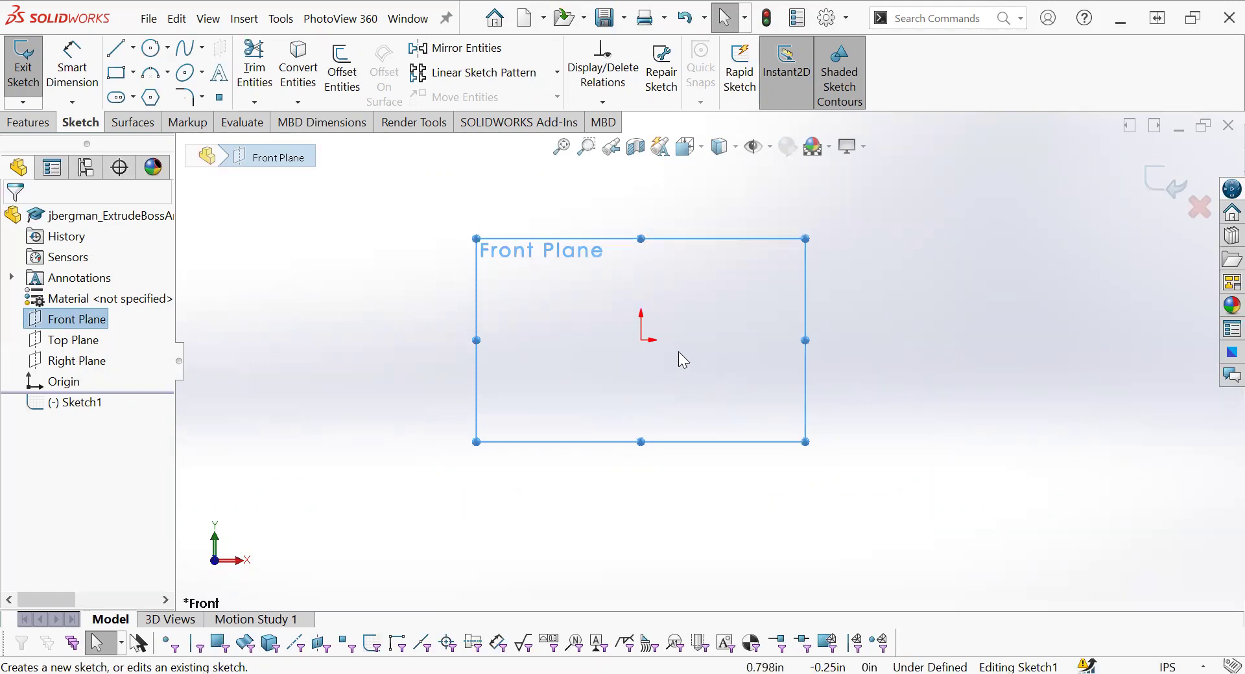
scroll(683, 361, up, 4)
scroll(713, 350, down, 2)
scroll(716, 350, down, 4)
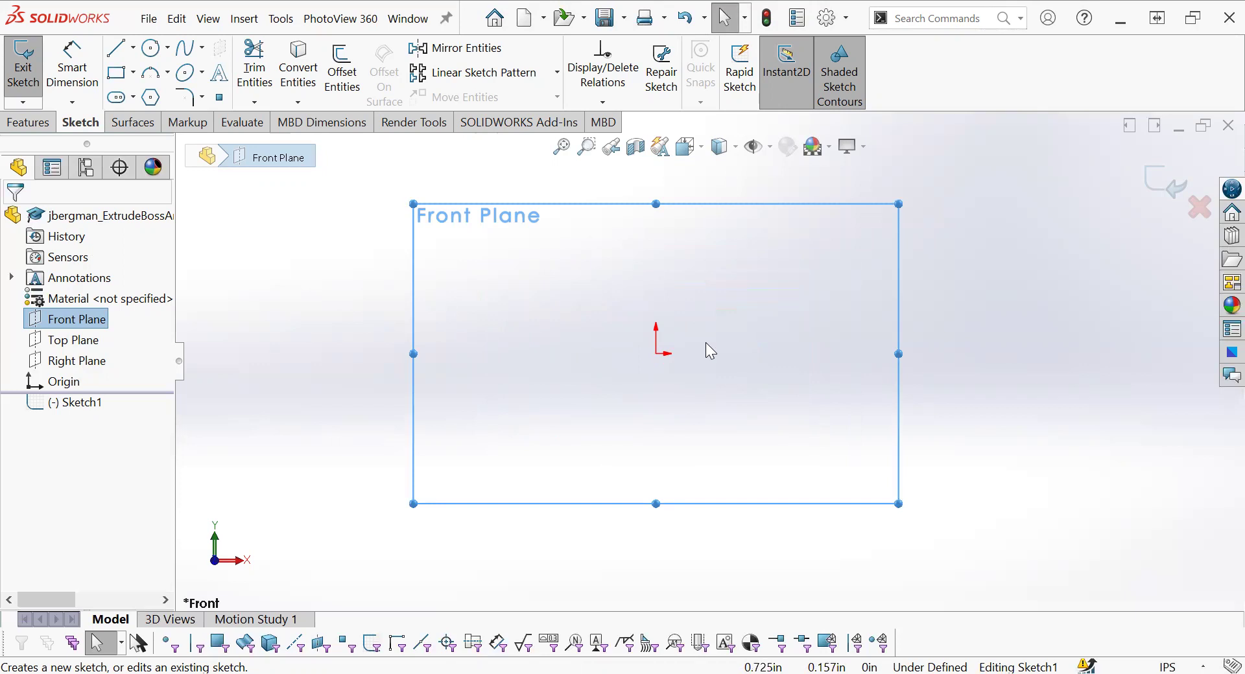
mouse_move(705, 343)
ctrl+middle_down()
mouse_move(808, 389)
mouse_move(876, 391)
mouse_move(720, 390)
mouse_move(830, 388)
mouse_move(655, 370)
mouse_move(876, 385)
mouse_move(697, 380)
mouse_move(785, 386)
ctrl+middle_up()
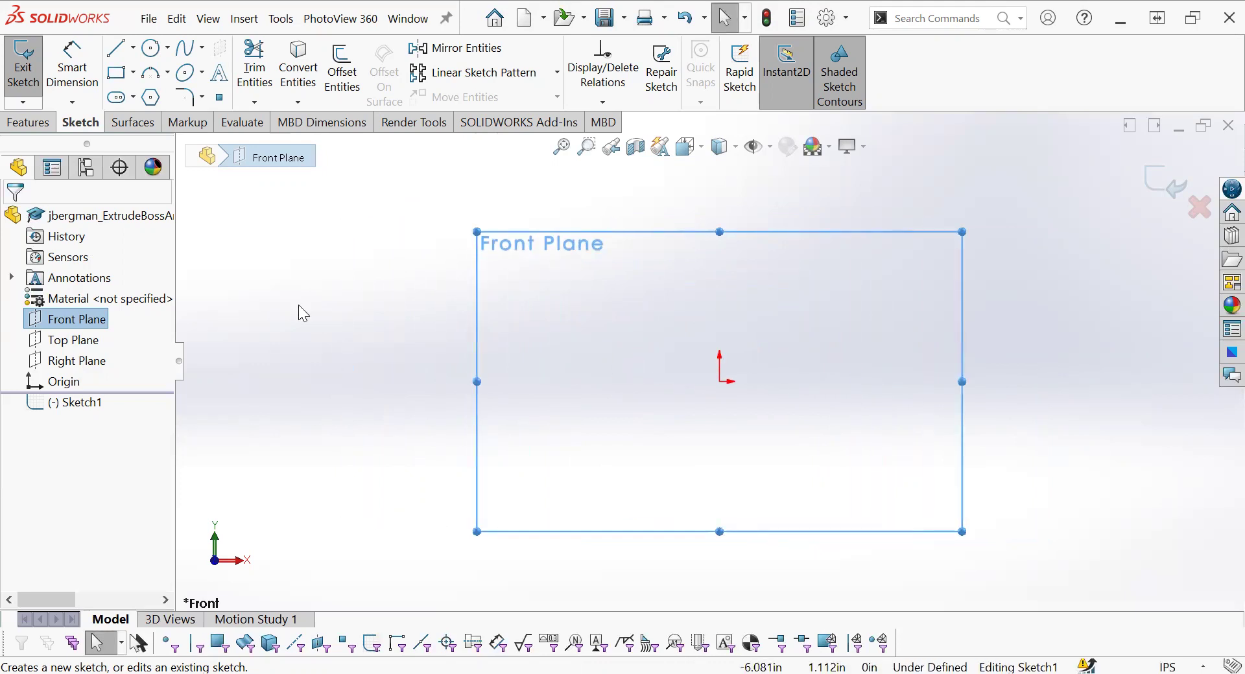
- Sketch connected lines from the origin: about 2 in down, diagonally down to the right, horizontally right, and about 0.8 in up
click(115, 51)
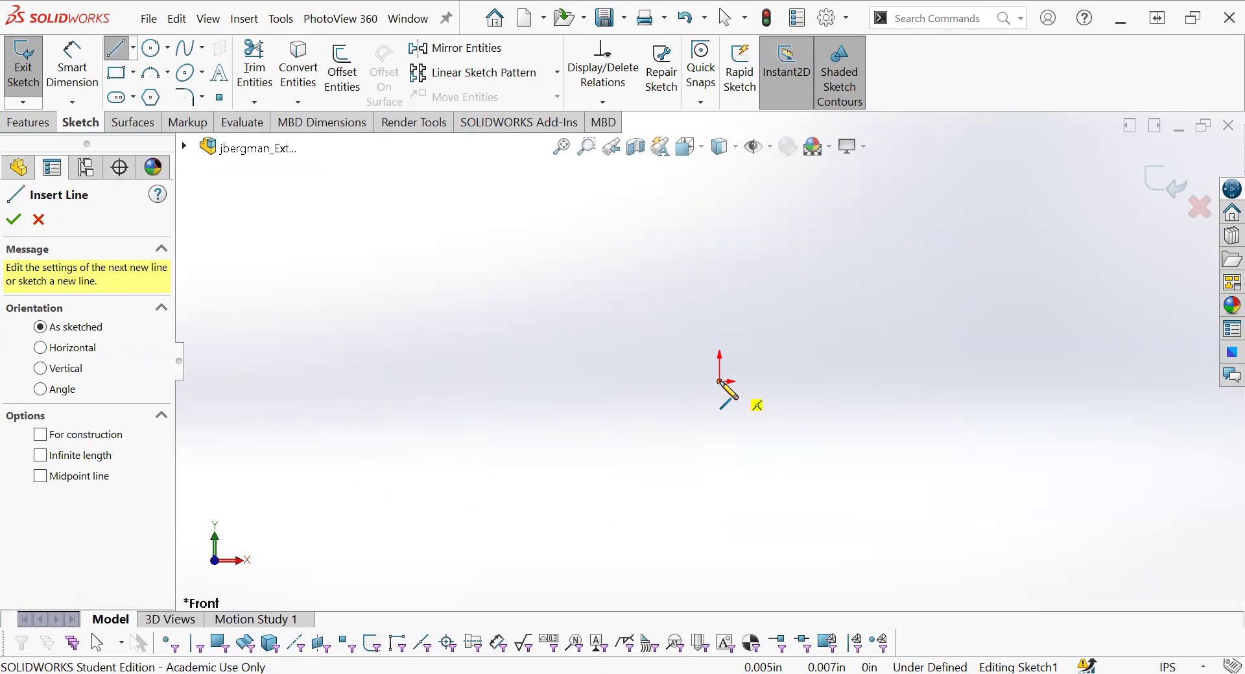
click(719, 381)
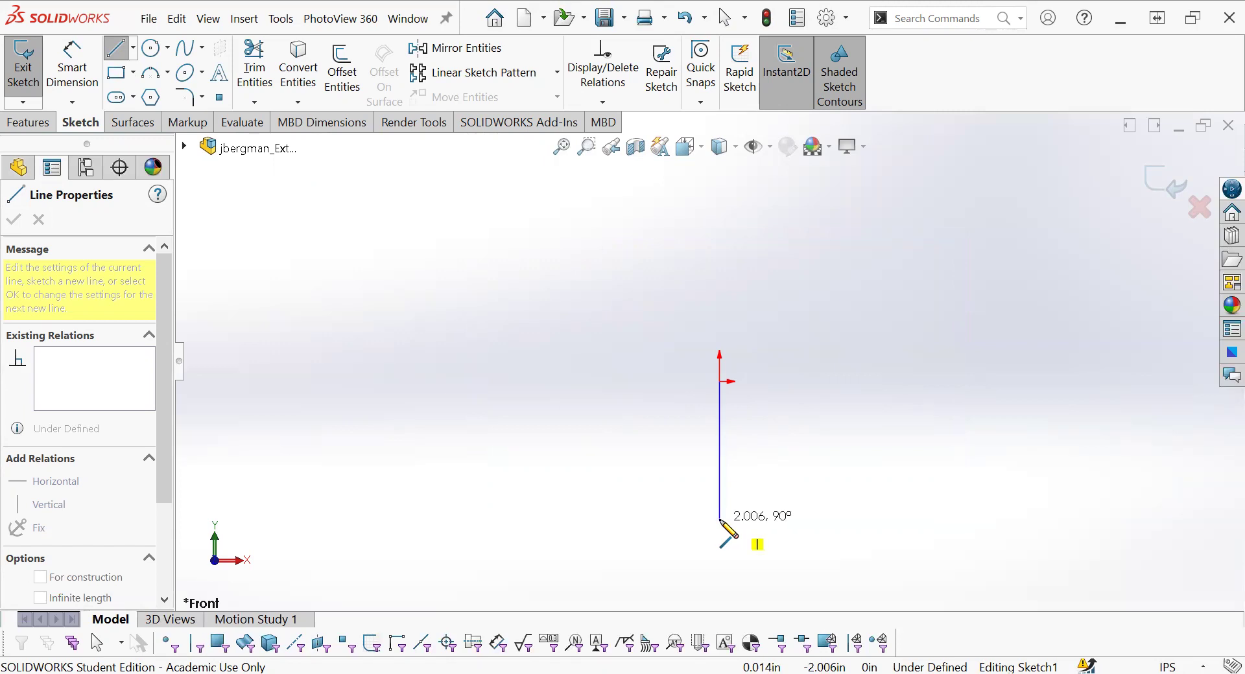
click(719, 520)
click(813, 570)
click(971, 570)
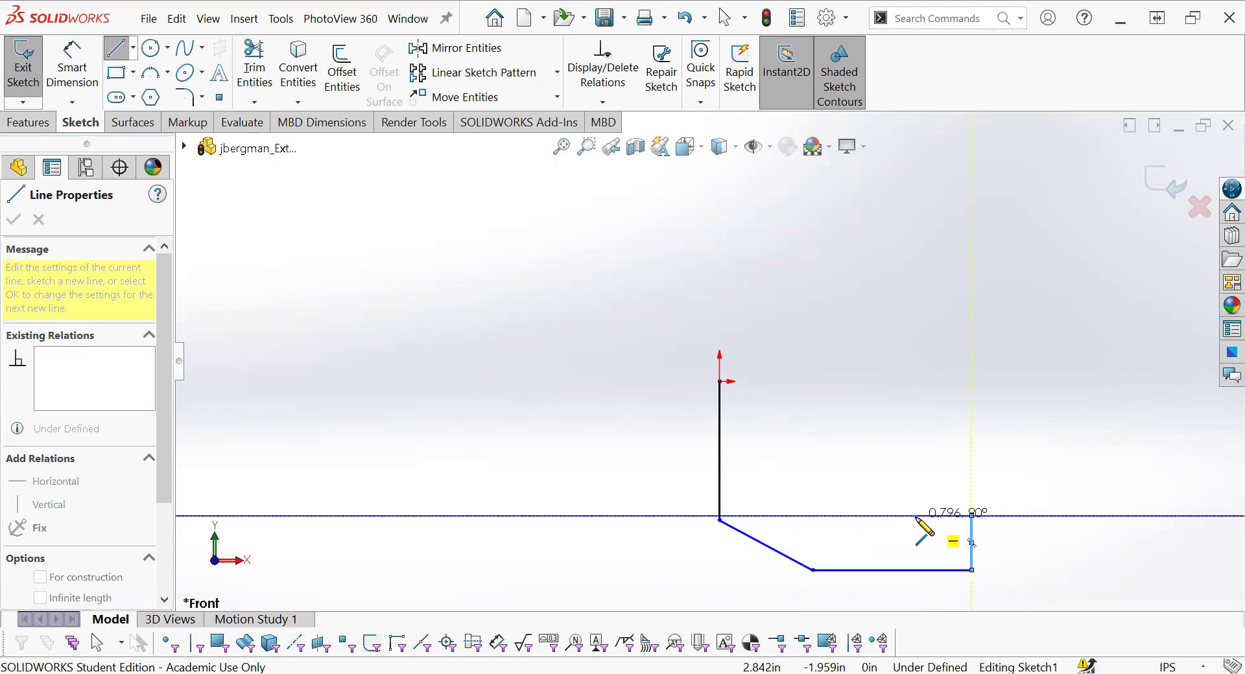
click(971, 516)
- Close the profile at the origin with a step left, about 0.8 in up, a 1.11 in diagonal, and a smaller upper step
click(916, 516)
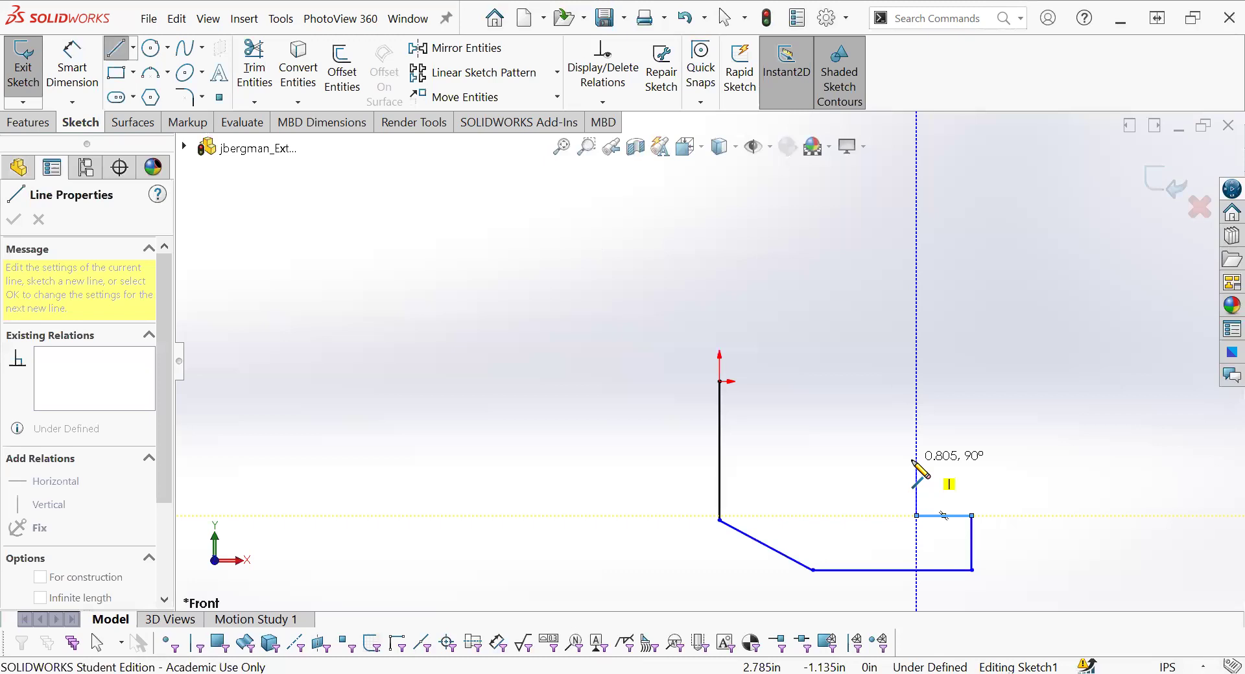
click(916, 459)
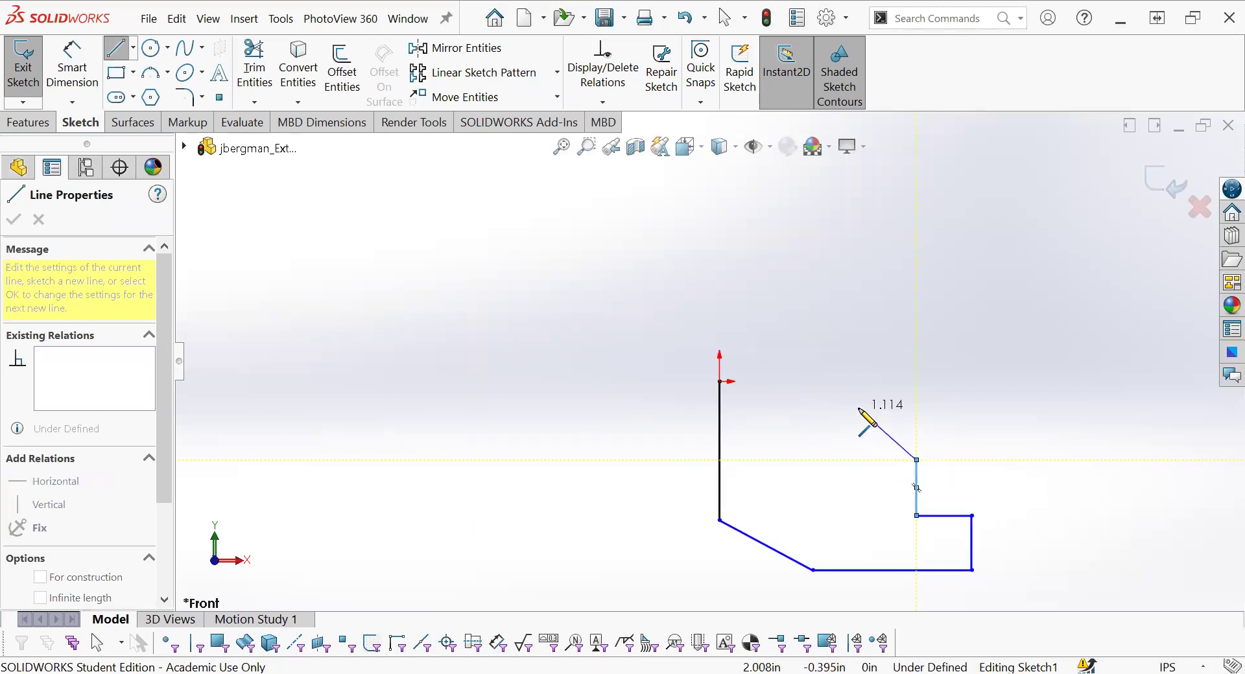
click(859, 414)
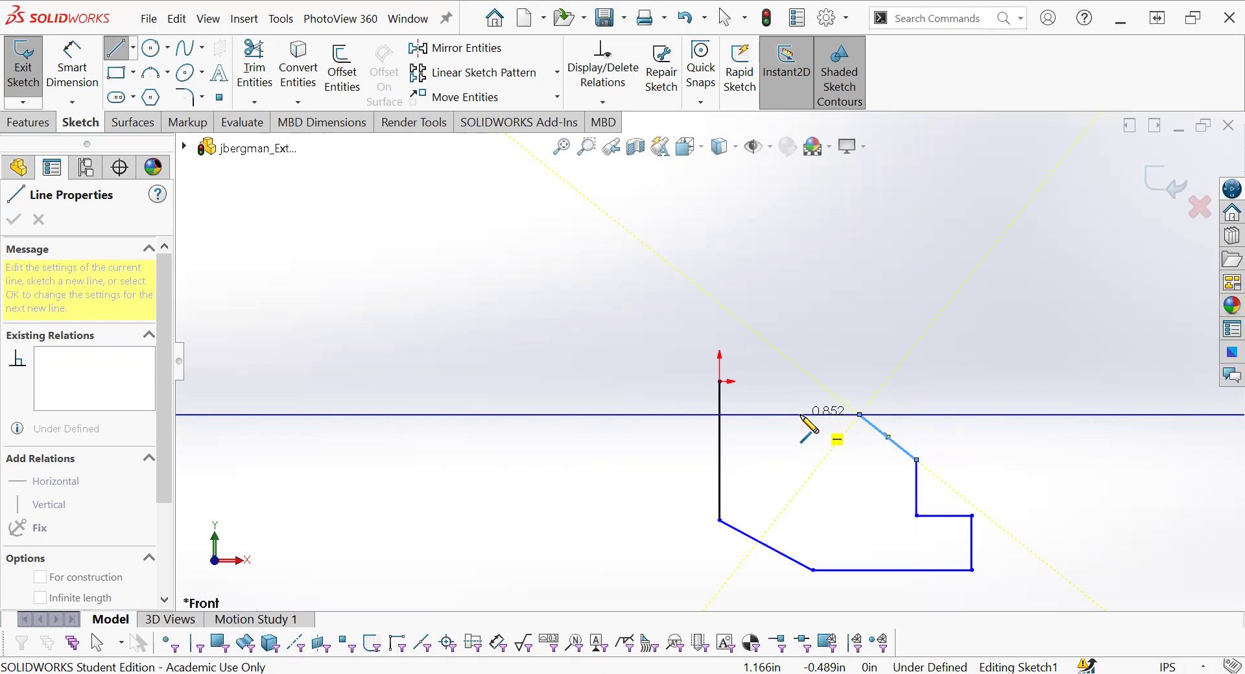
click(801, 415)
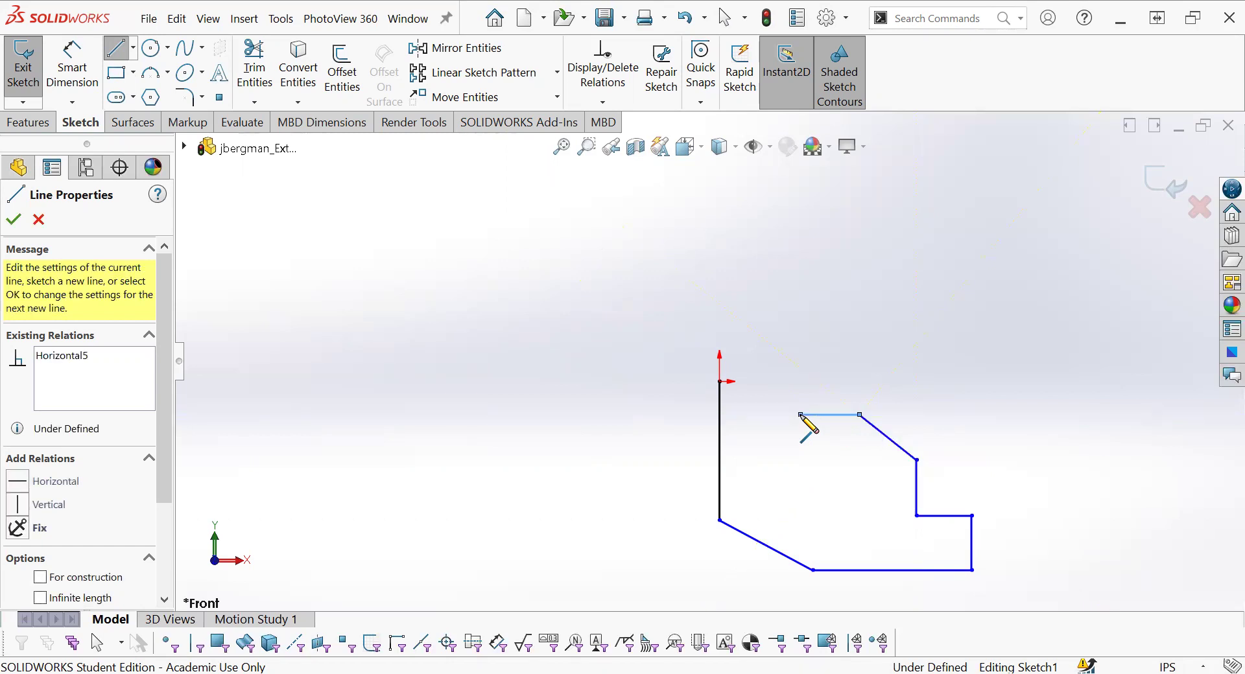
click(801, 382)
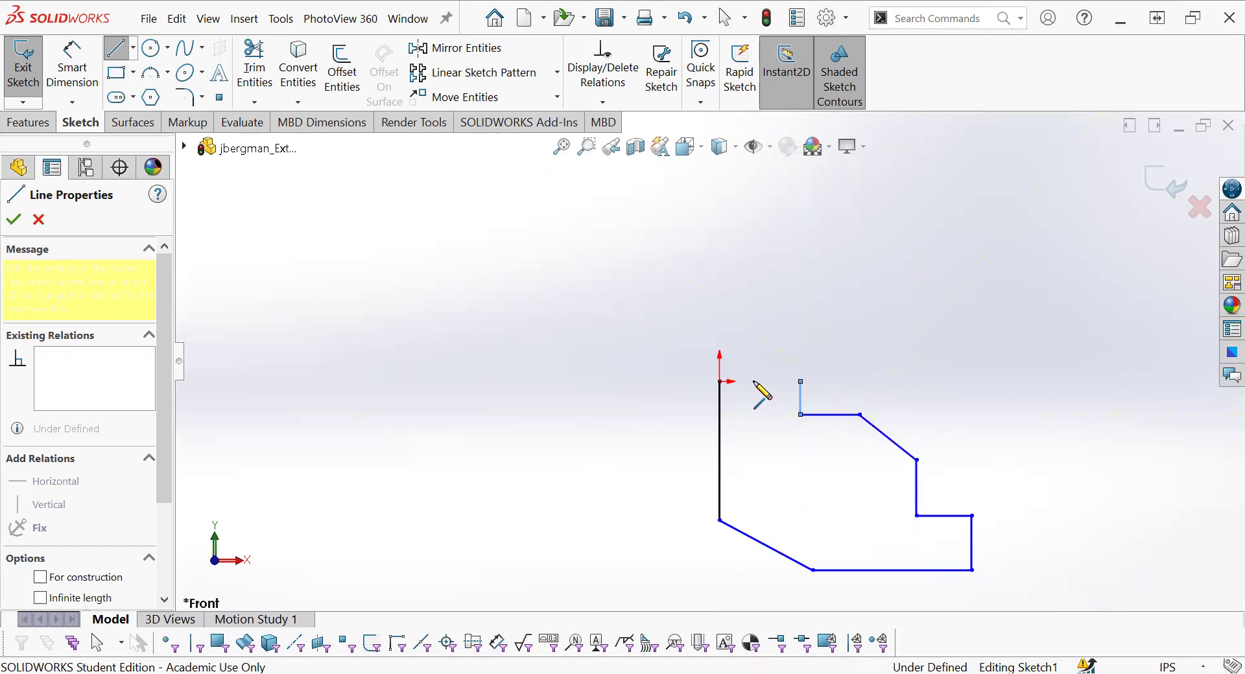
click(719, 382)
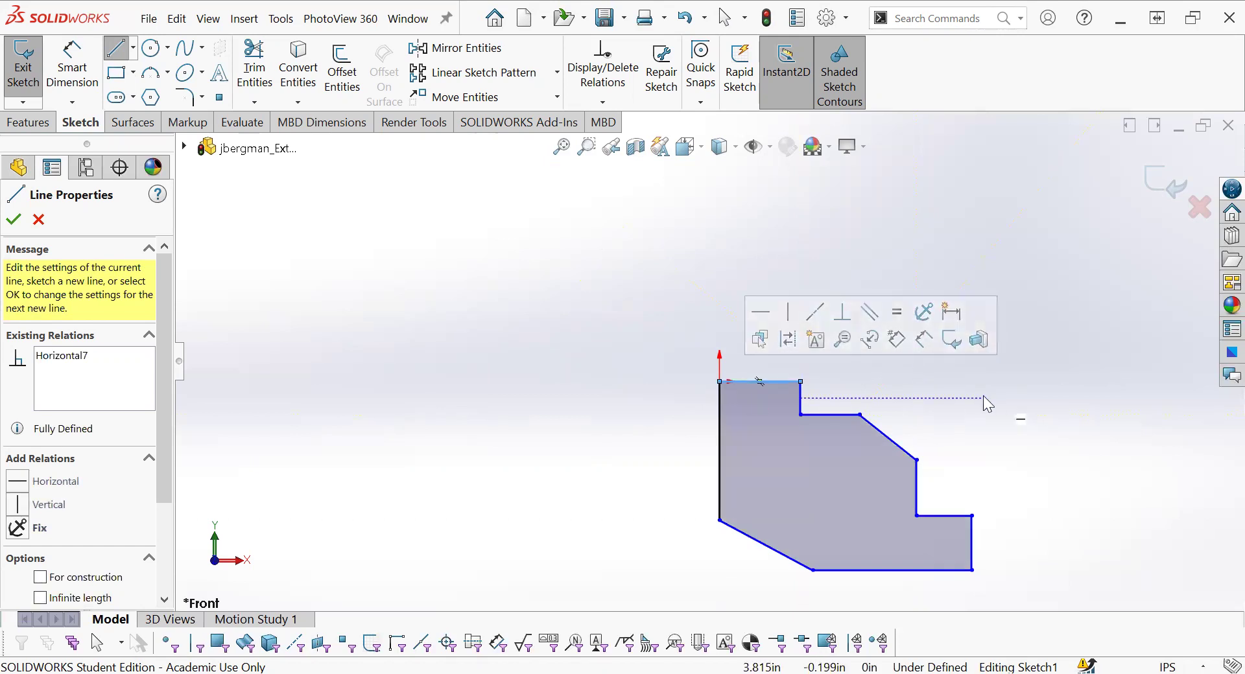
scroll(834, 509, up, 3)
scroll(739, 405, down, 3)
scroll(746, 411, down, 2)
scroll(758, 411, up, 2)
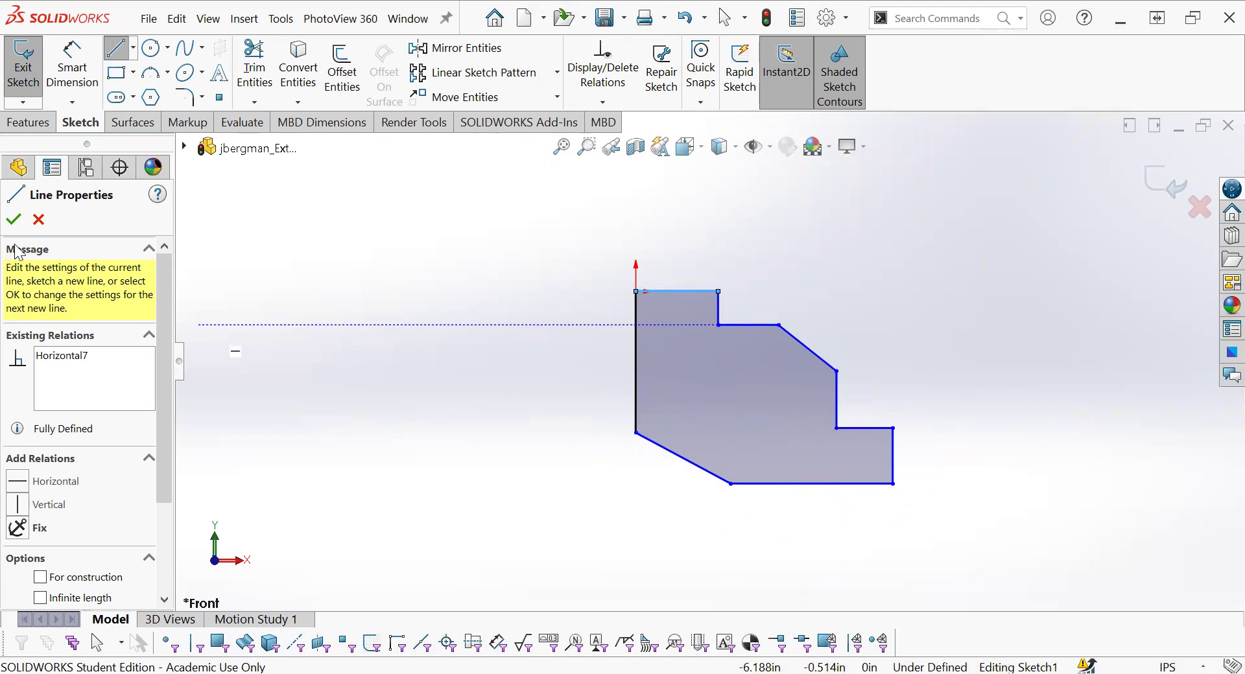
click(14, 221)
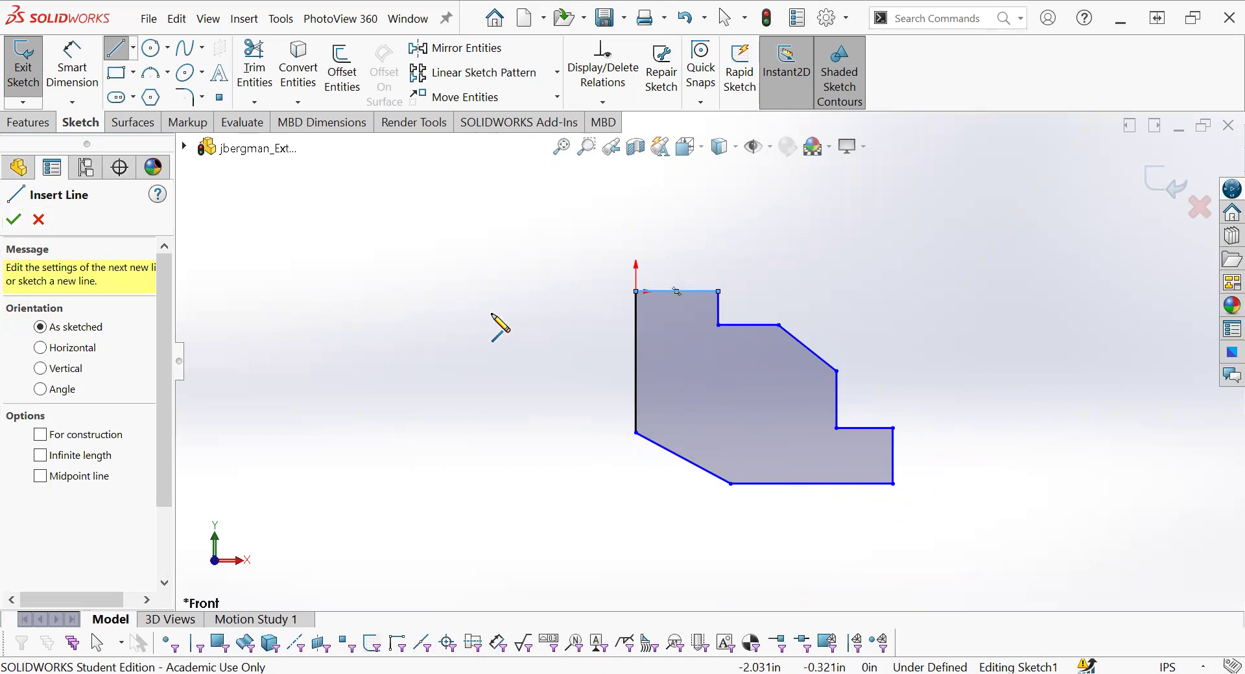
key(Escape)
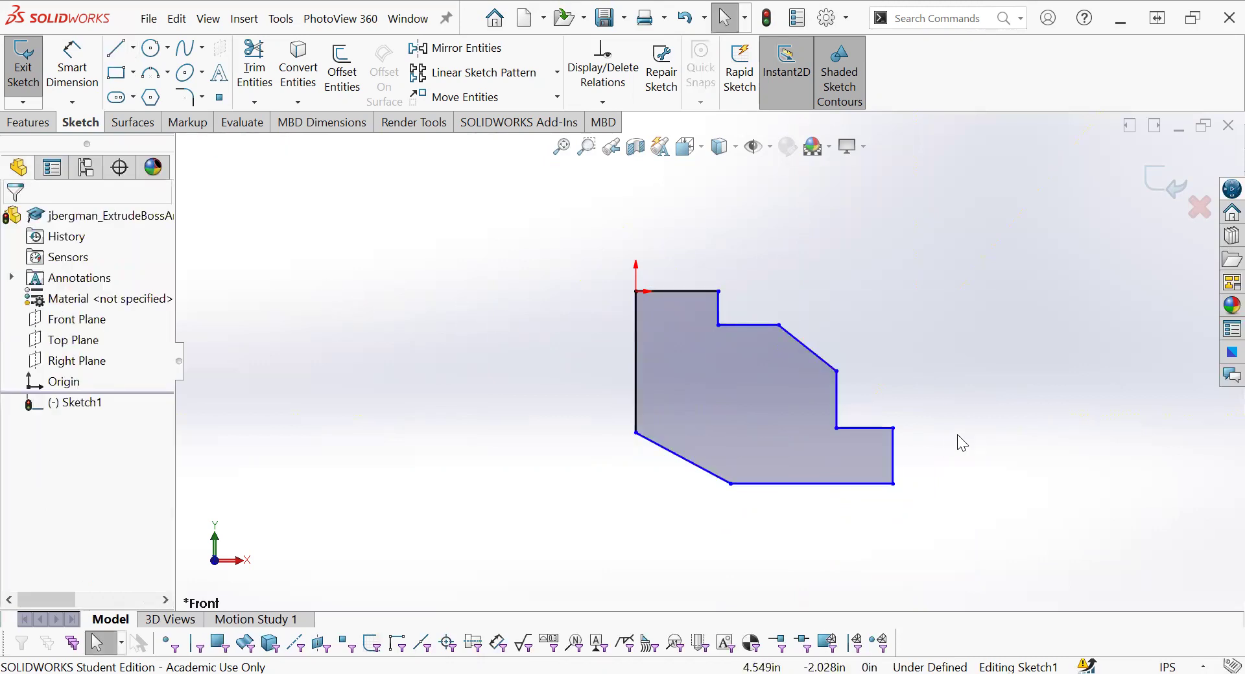
- Add a Parallel relation between the profile's lower-left and upper-right angled lines
scroll(934, 383, down, 2)
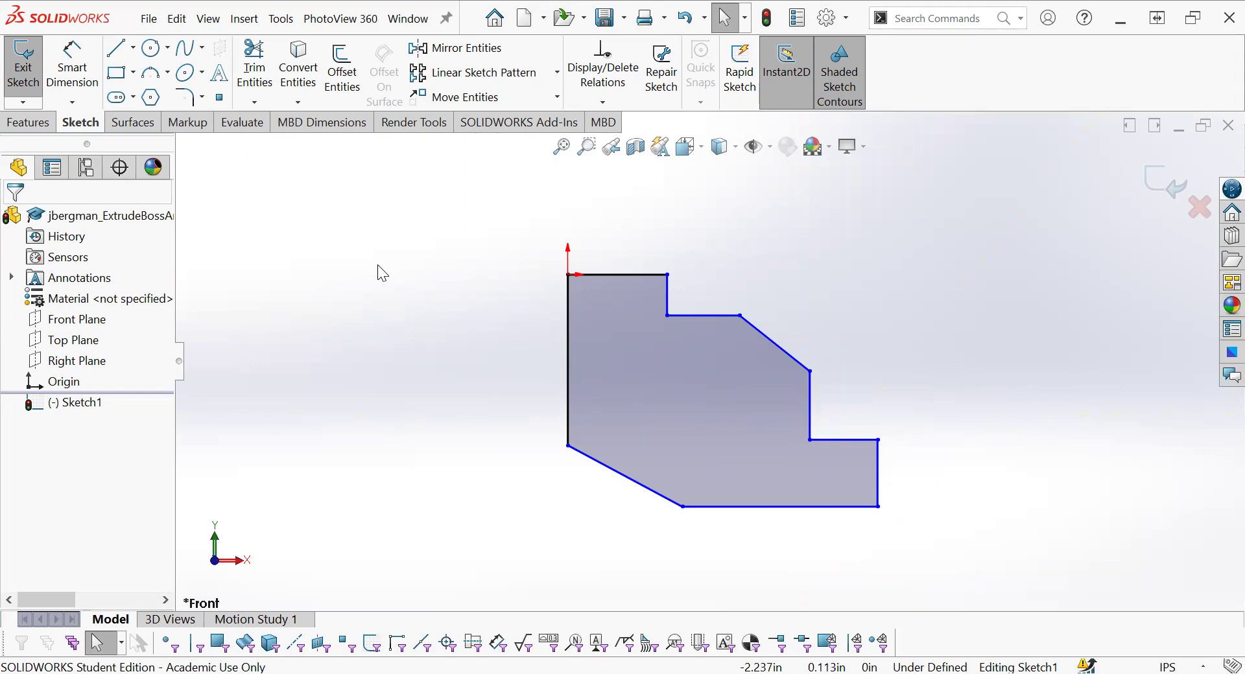
click(594, 107)
click(621, 146)
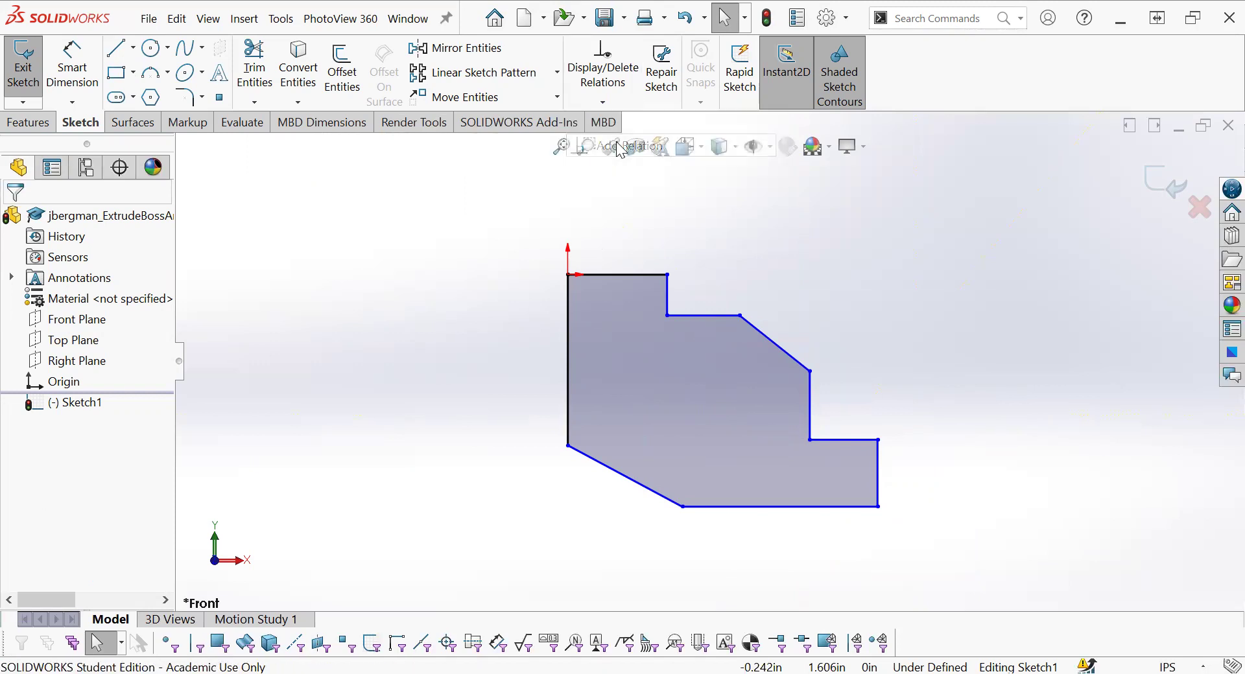
click(104, 272)
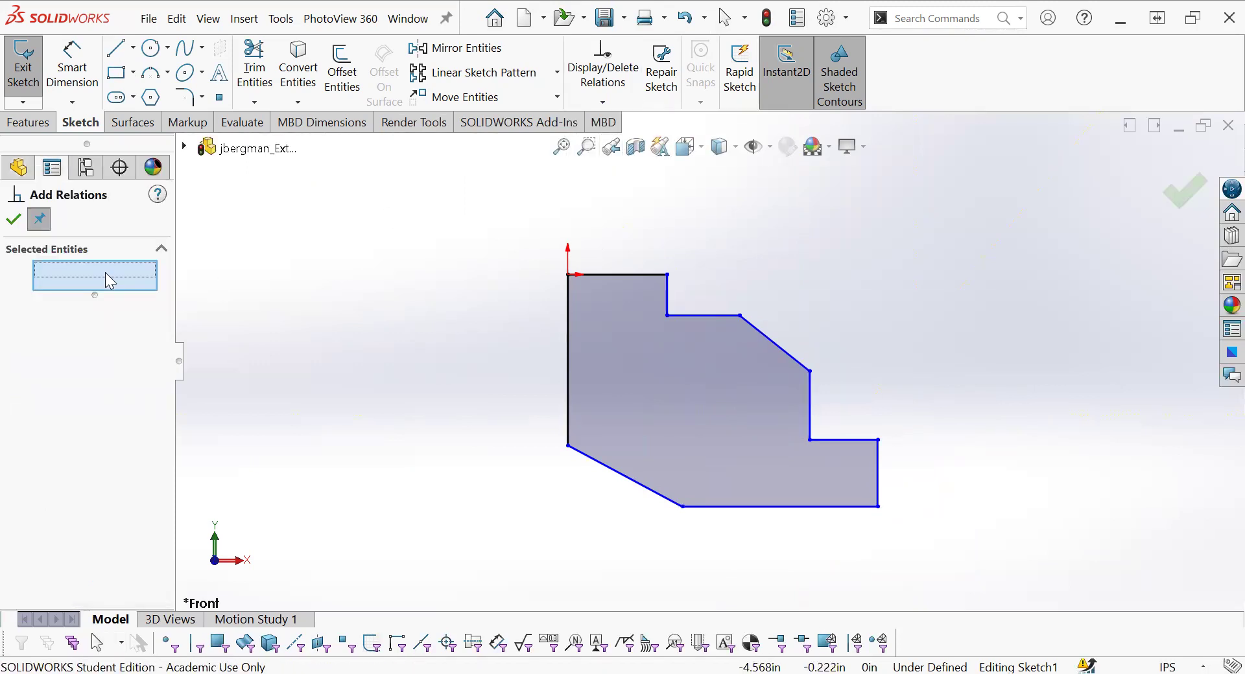
click(653, 492)
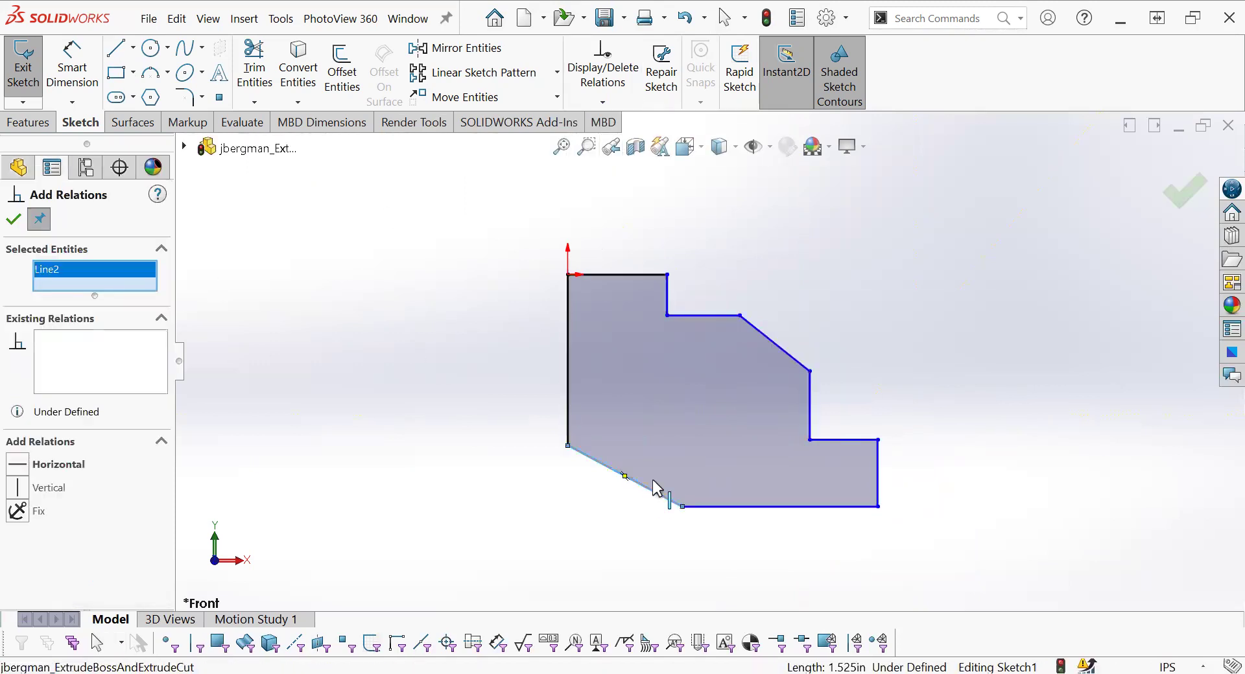
click(787, 356)
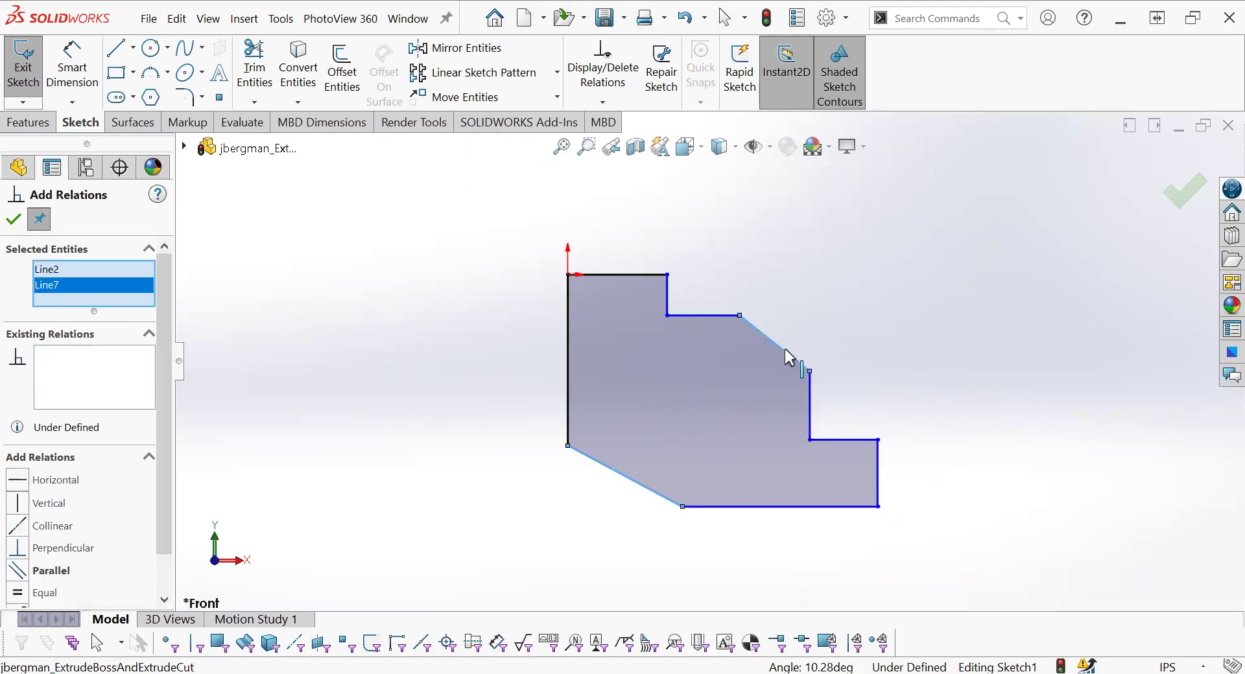
click(29, 572)
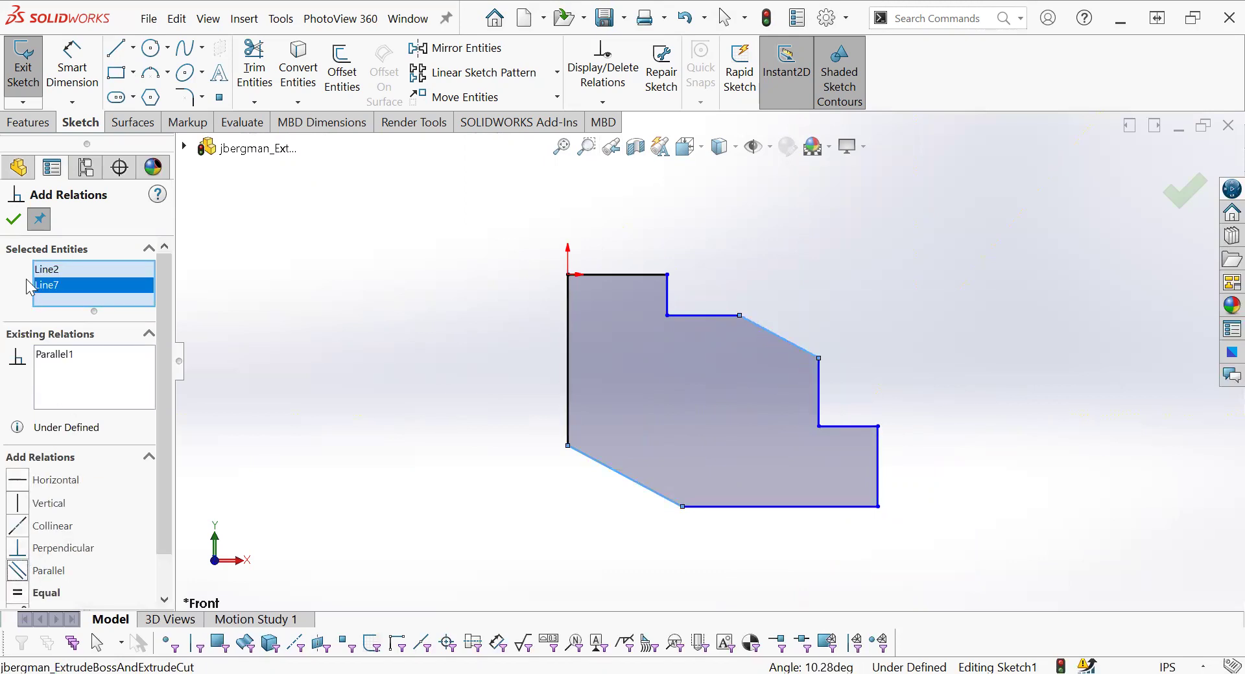
click(13, 219)
scroll(661, 384, up, 3)
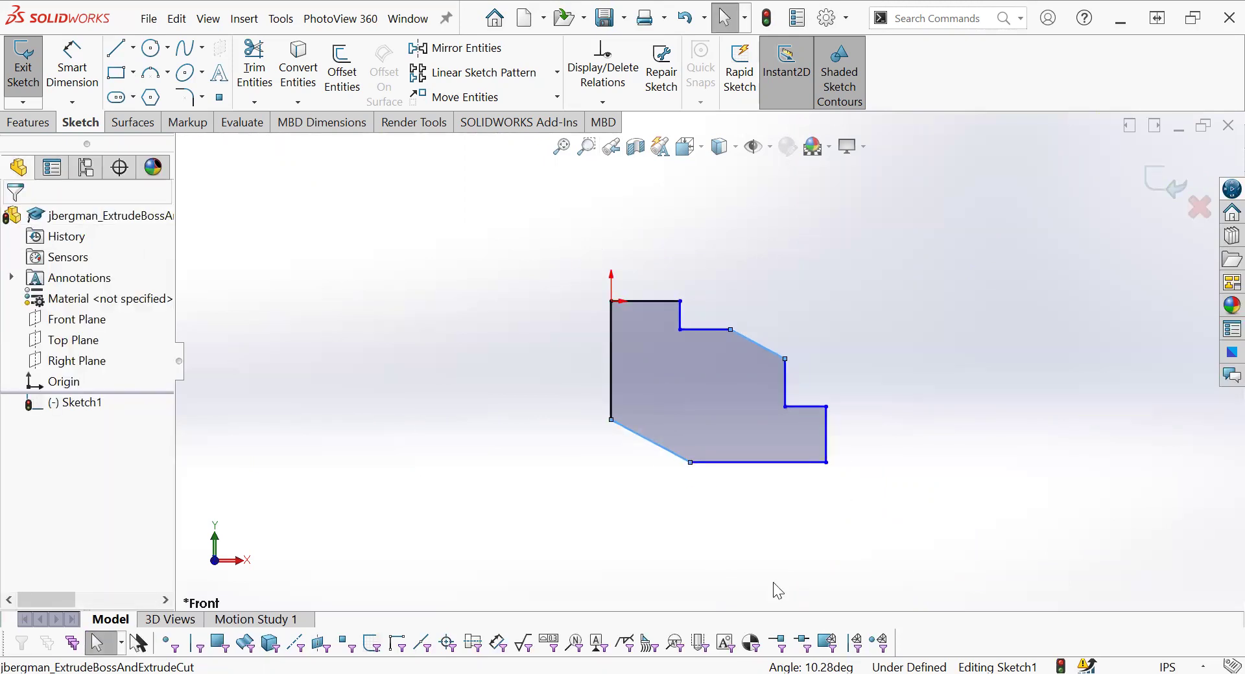
click(877, 541)
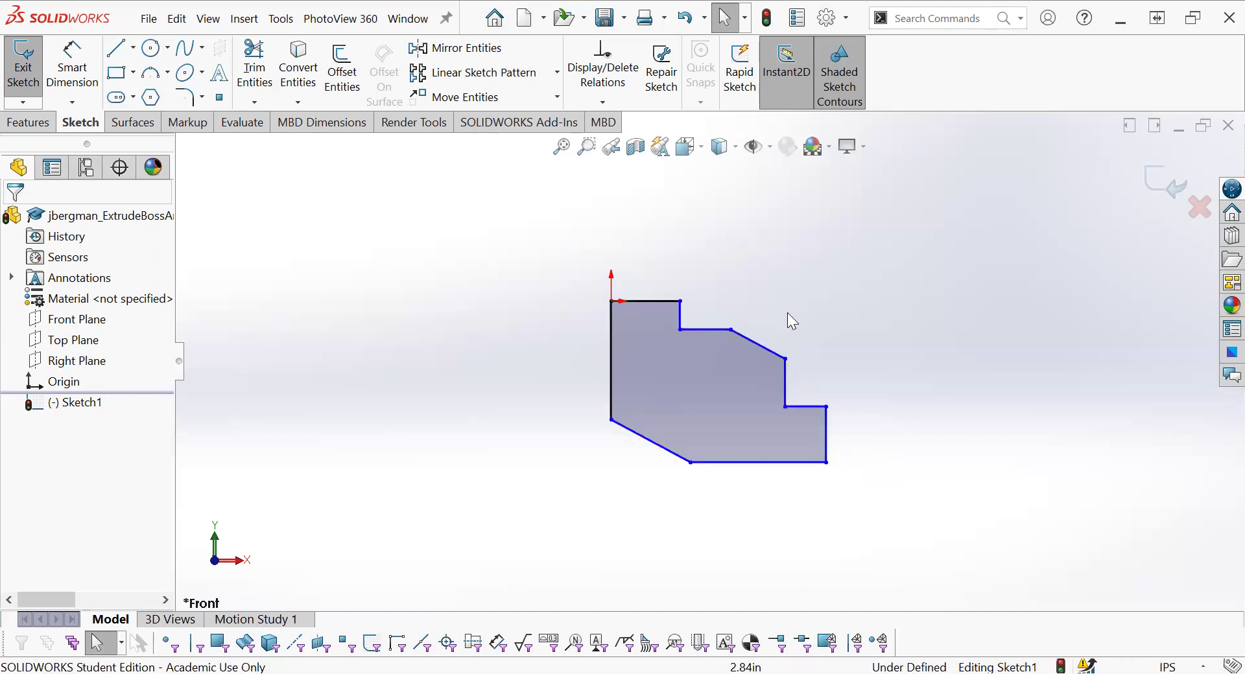
- Display the sketch relations on the profile to check them, and hide them again
click(771, 149)
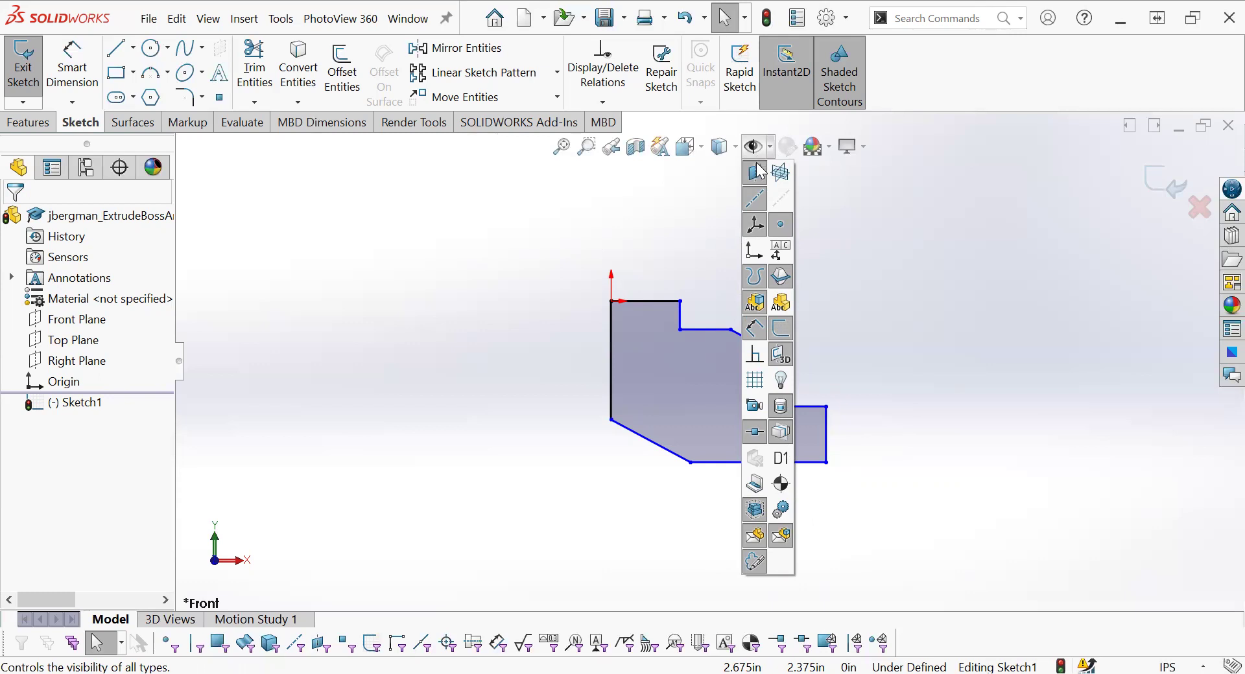
click(755, 355)
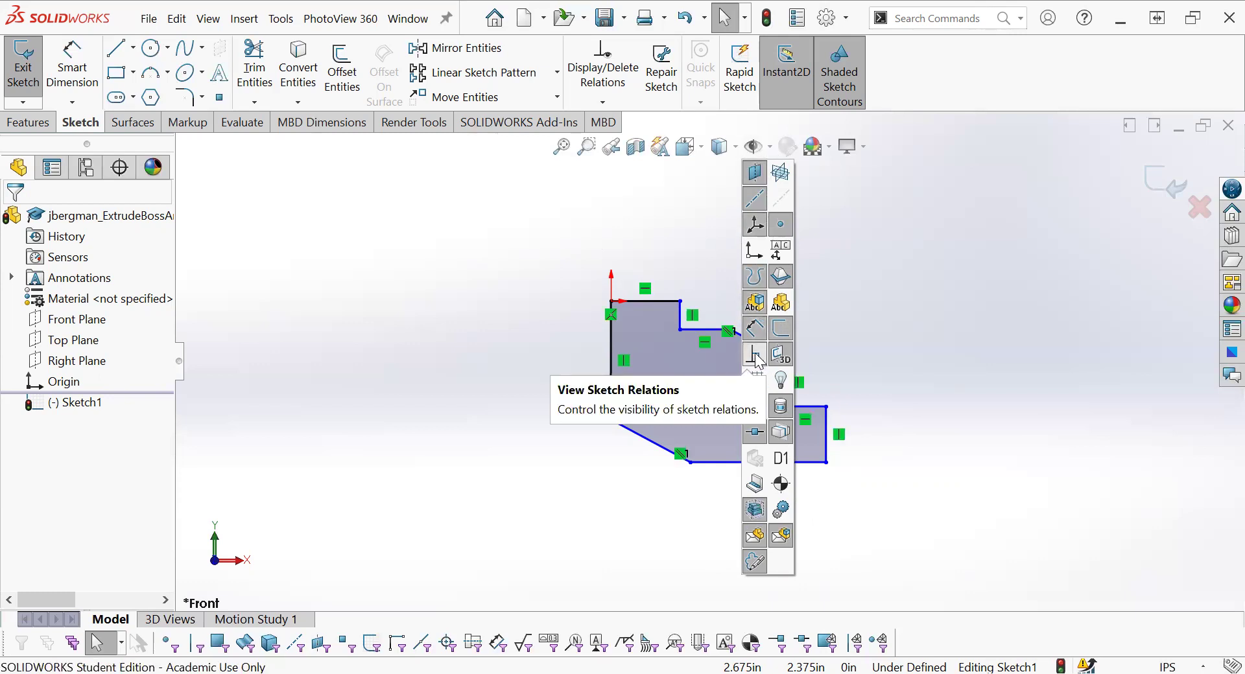
click(757, 358)
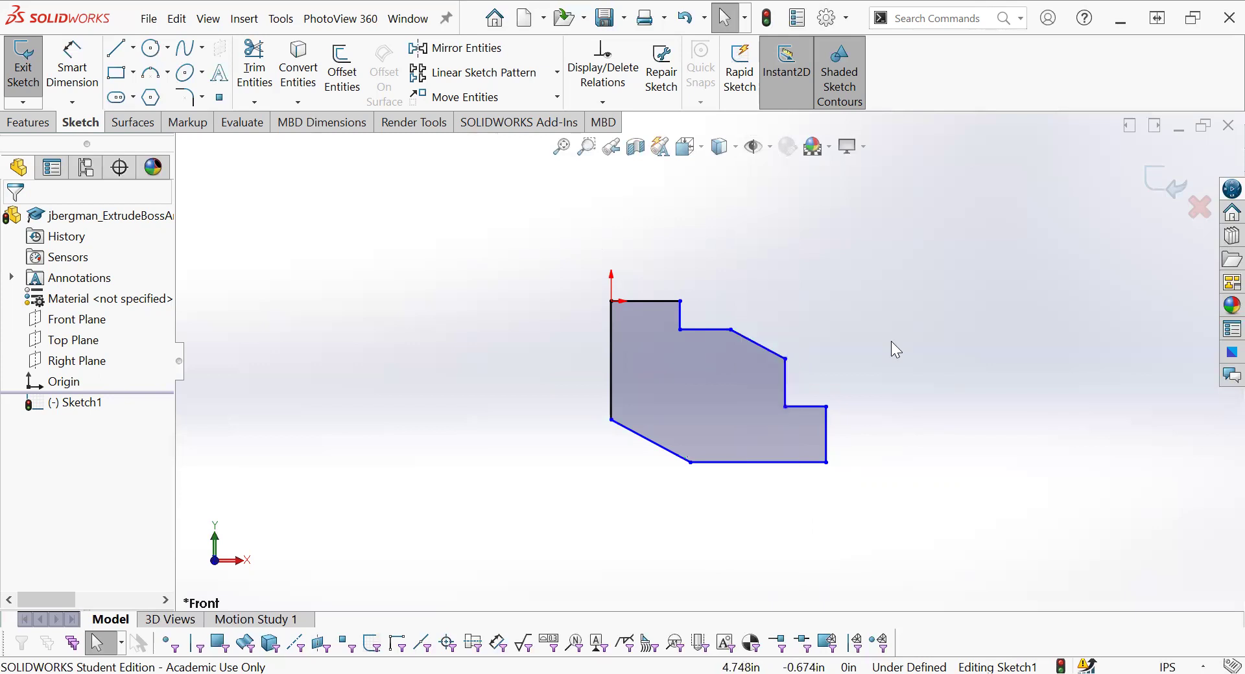
- Dimension the horizontal distance between the lower angled line's endpoints below the profile and set it to 1.5 in
click(81, 75)
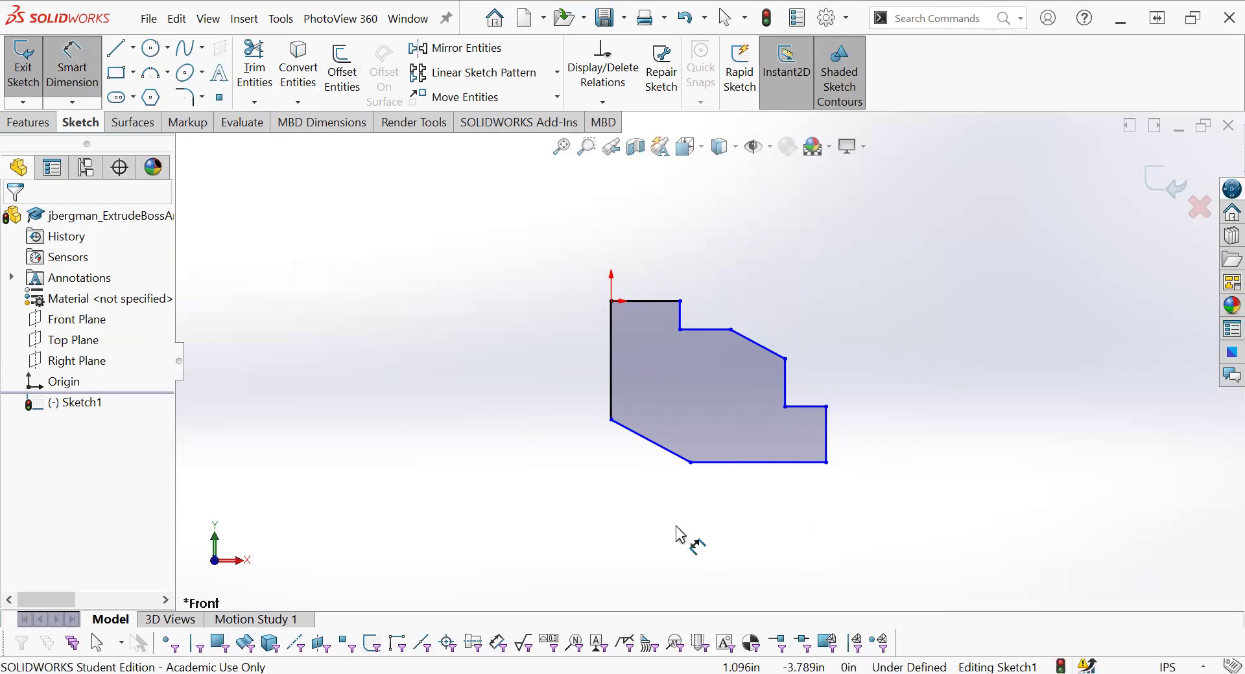
click(613, 420)
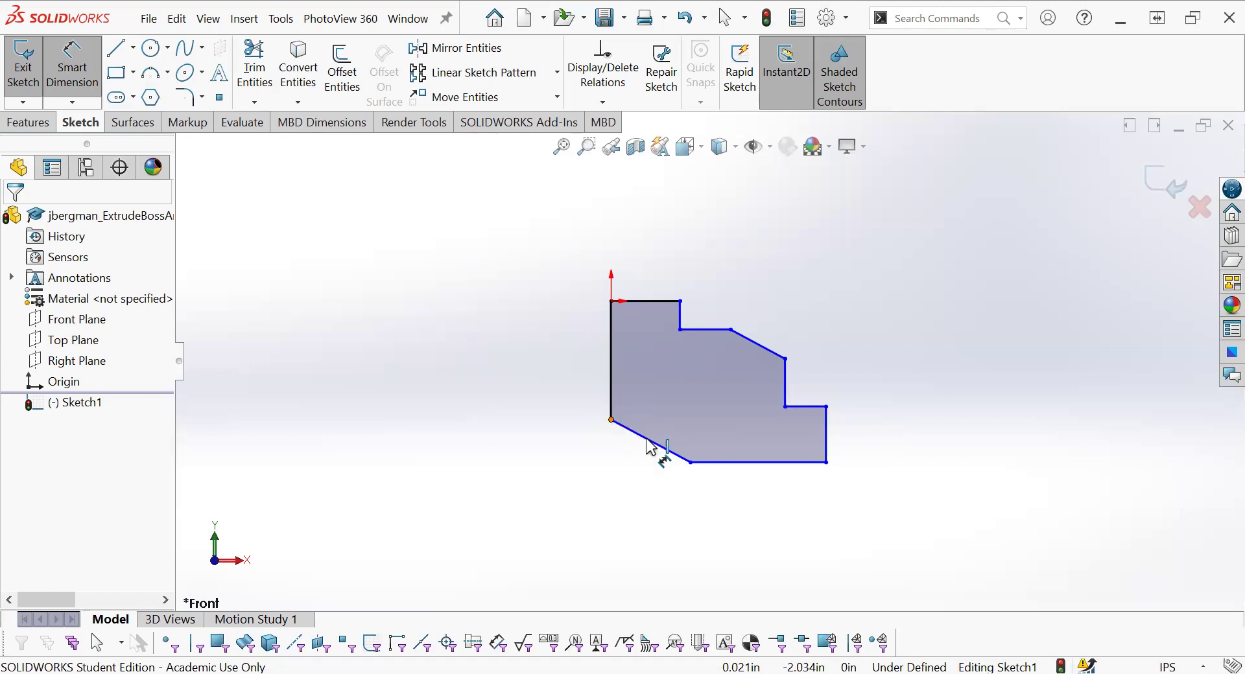
click(690, 462)
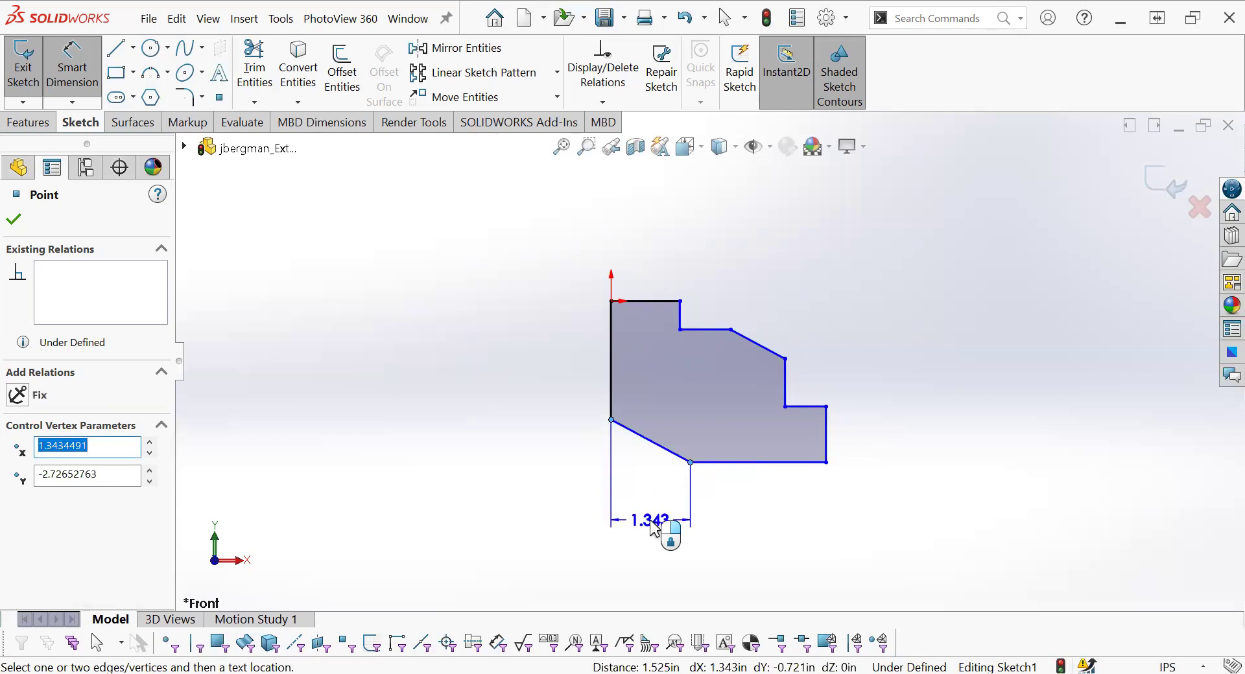
click(654, 526)
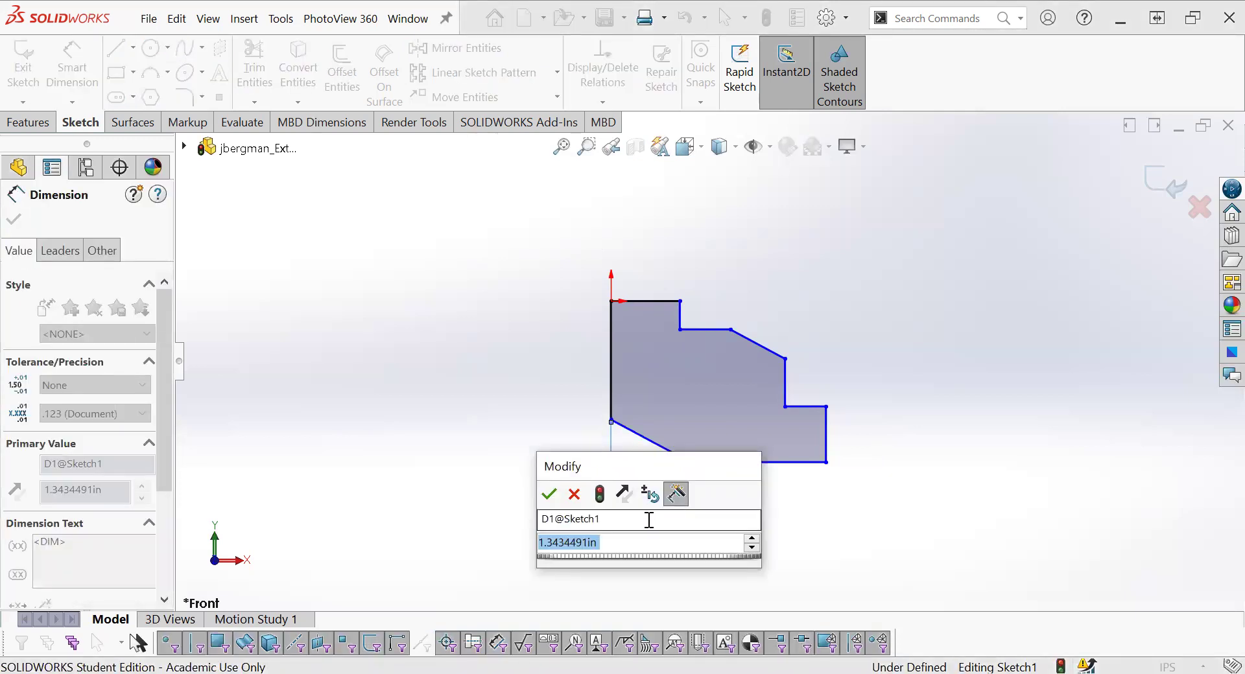
text(1.5)
key(Return)
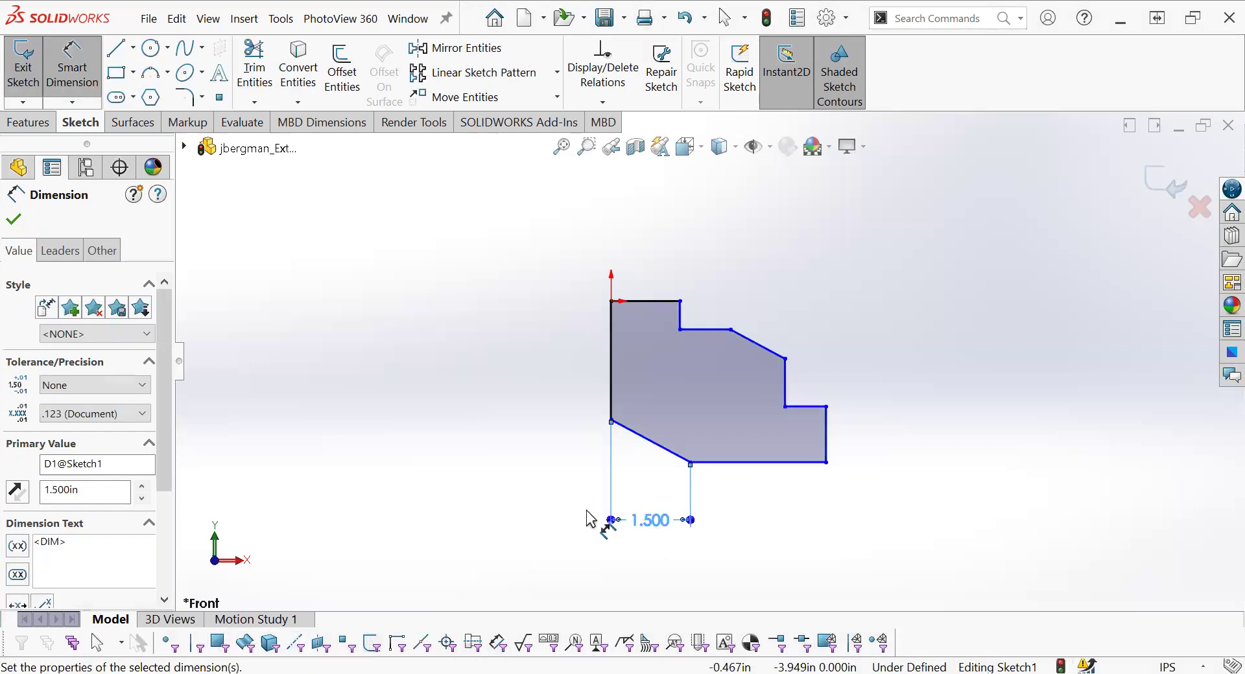
double_click(651, 524)
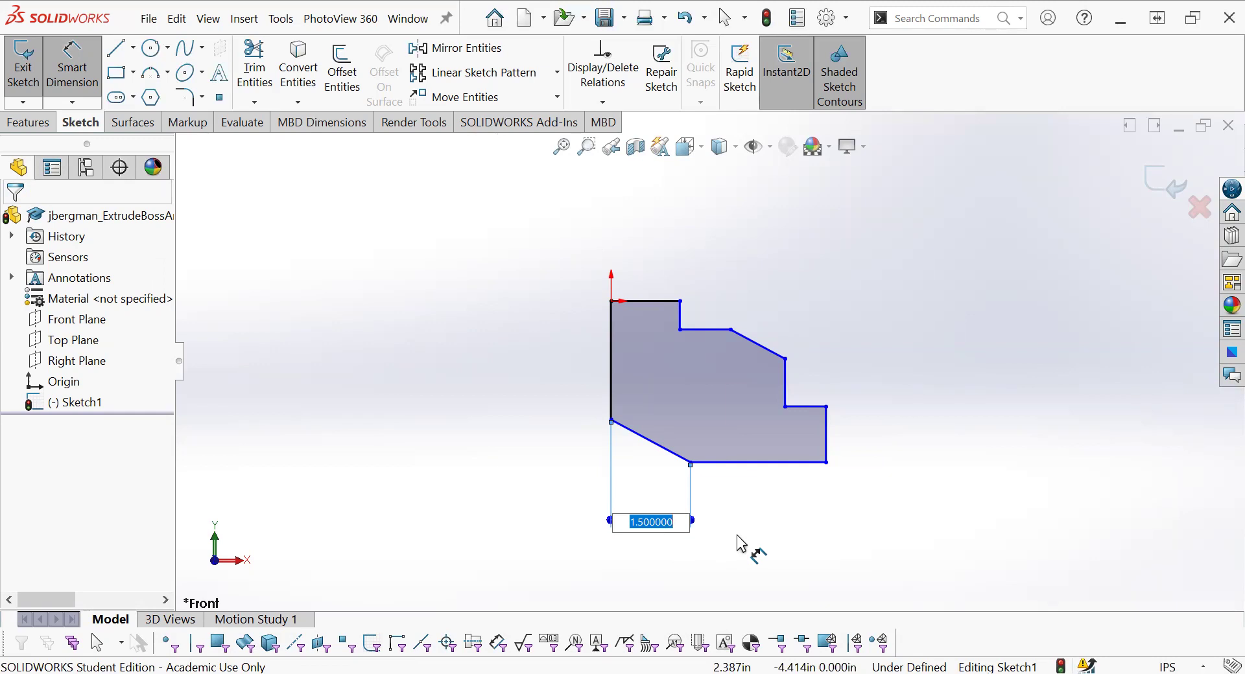
key(Return)
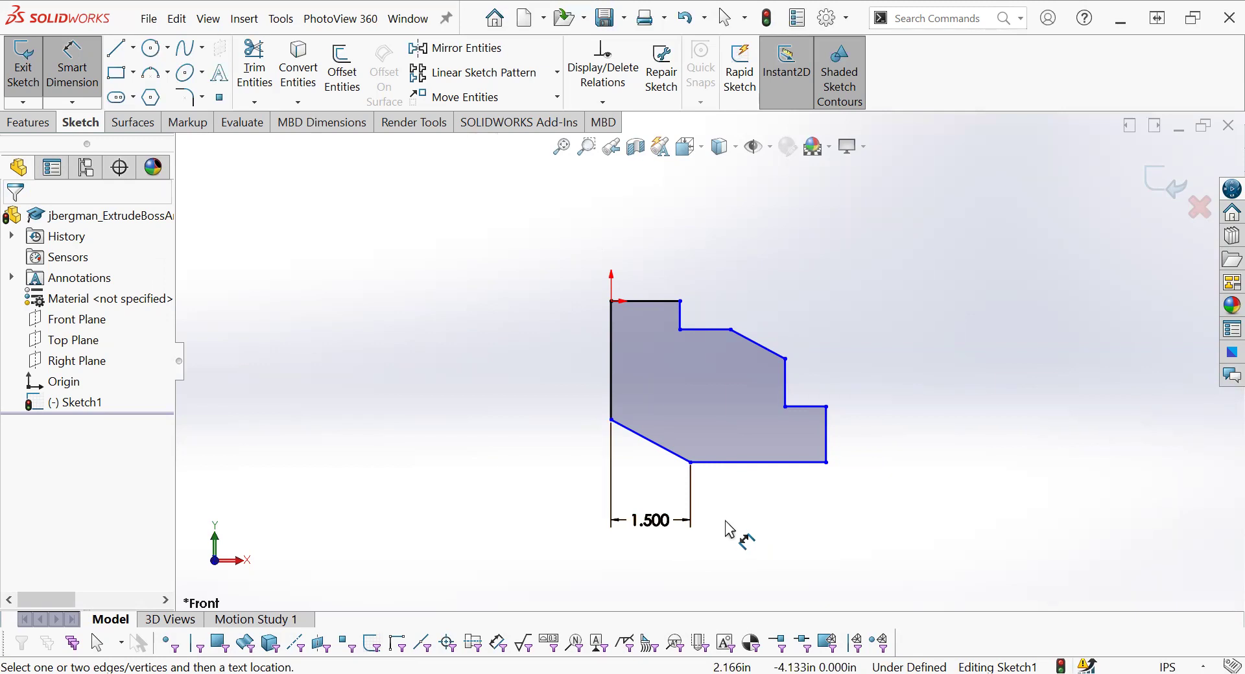
- Dimension the overall width between the left and right vertical lines below the profile and set it to 3.5 in
click(611, 407)
click(827, 447)
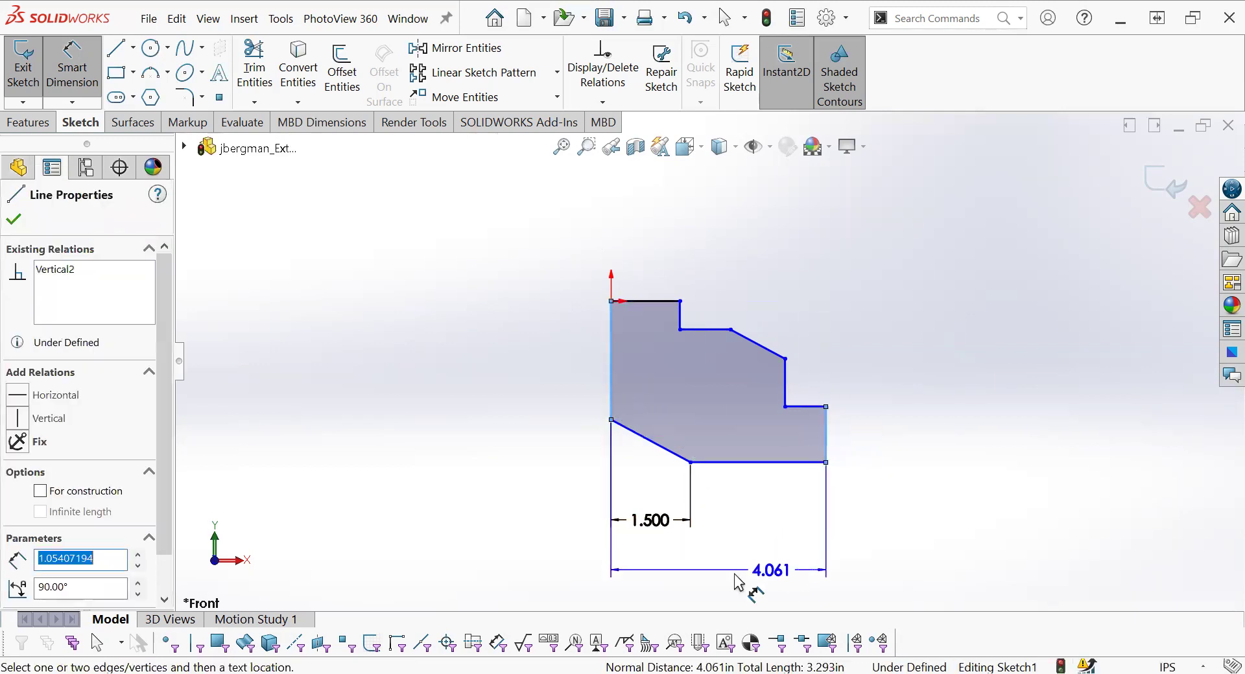
click(725, 569)
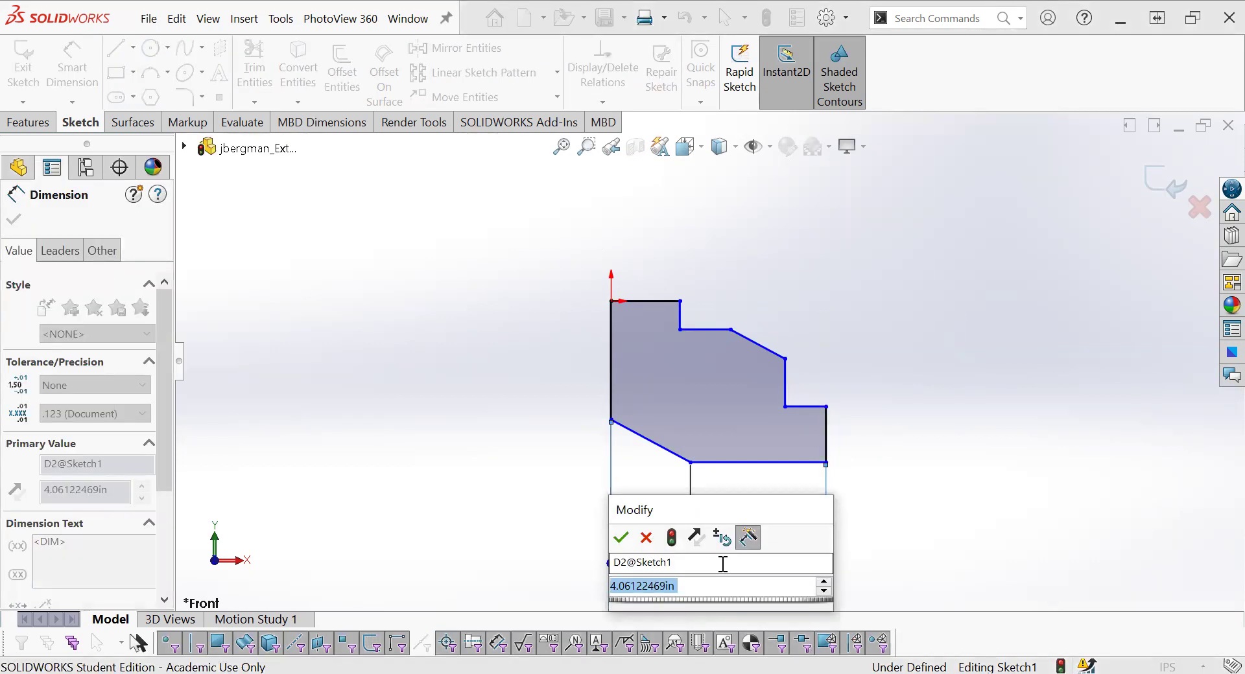
text(3.5)
key(Return)
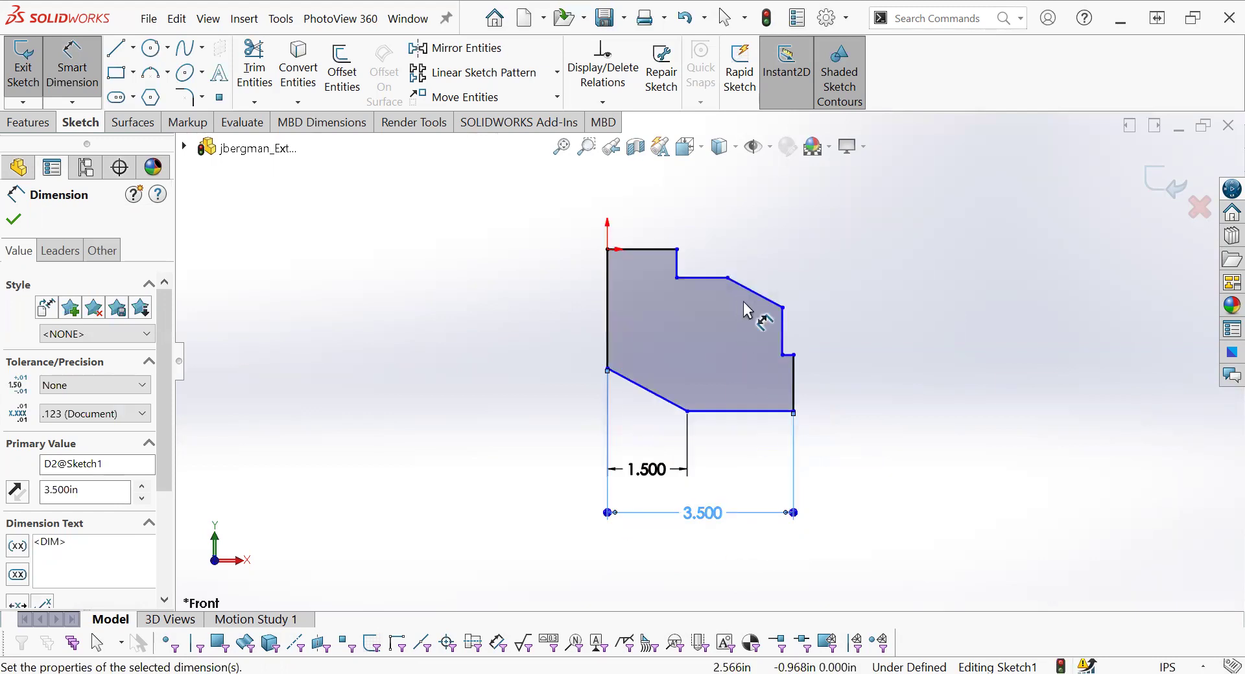
- Dimension the vertical distance from the profile's bottom line up to the lower-right step and set it to 1 in
click(782, 415)
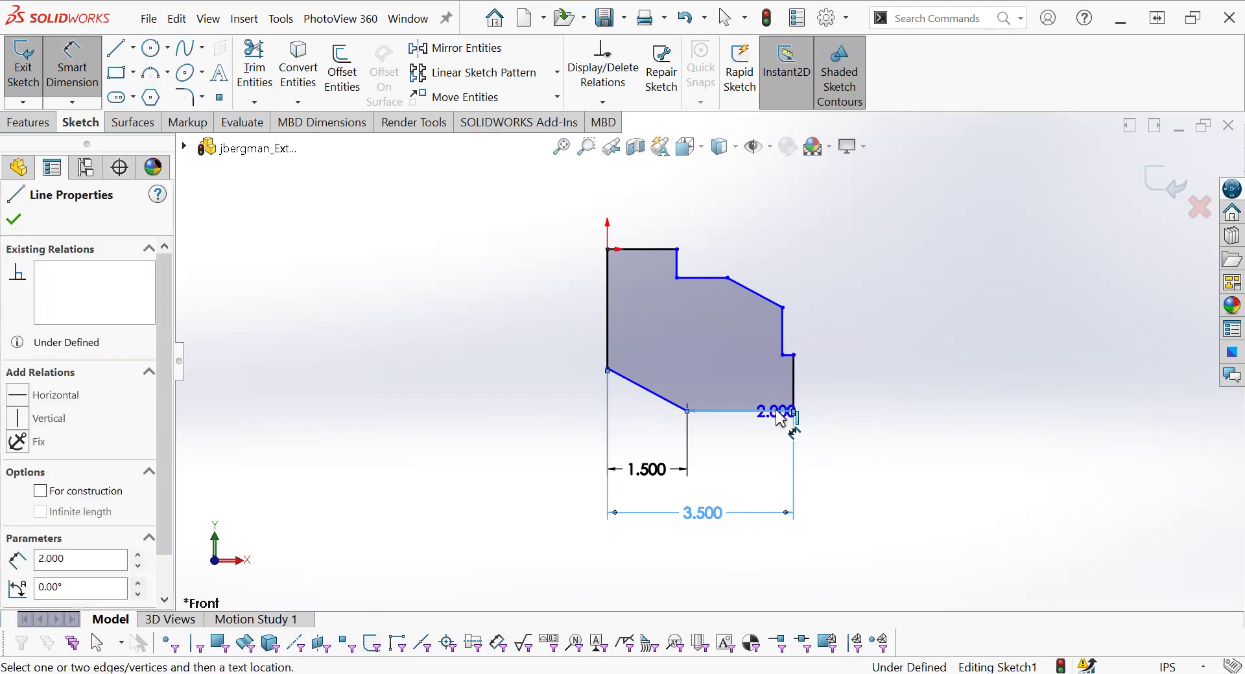
click(783, 355)
click(838, 389)
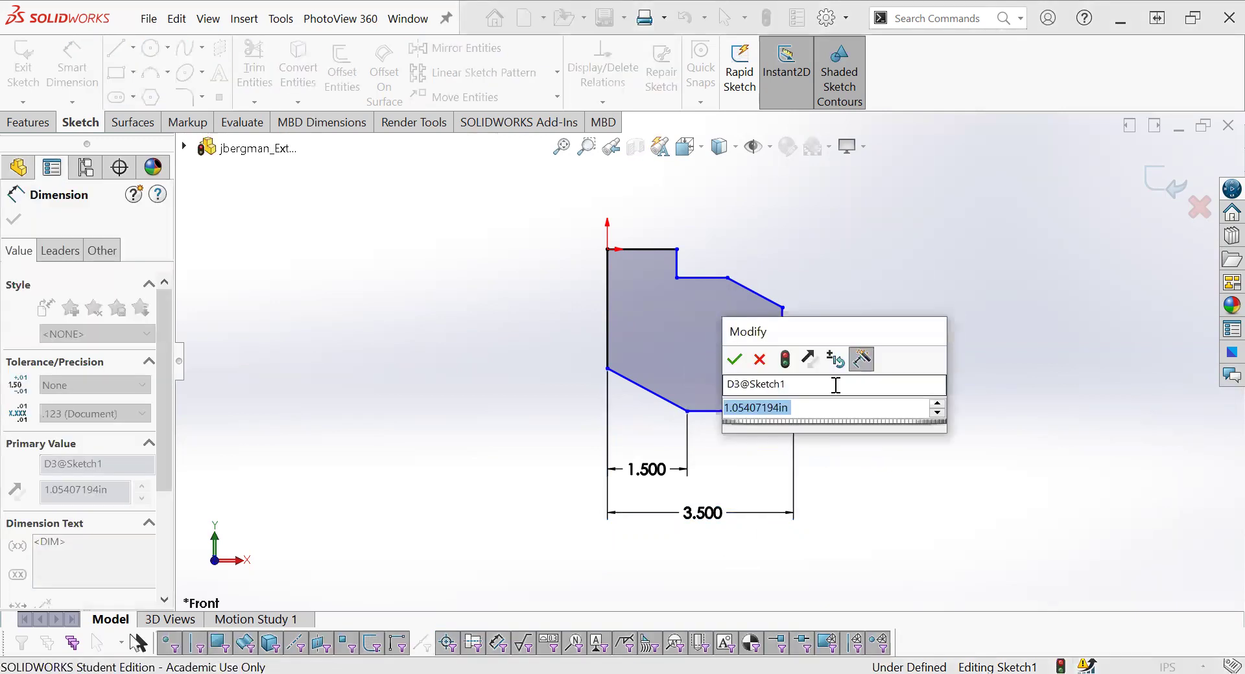
text(1)
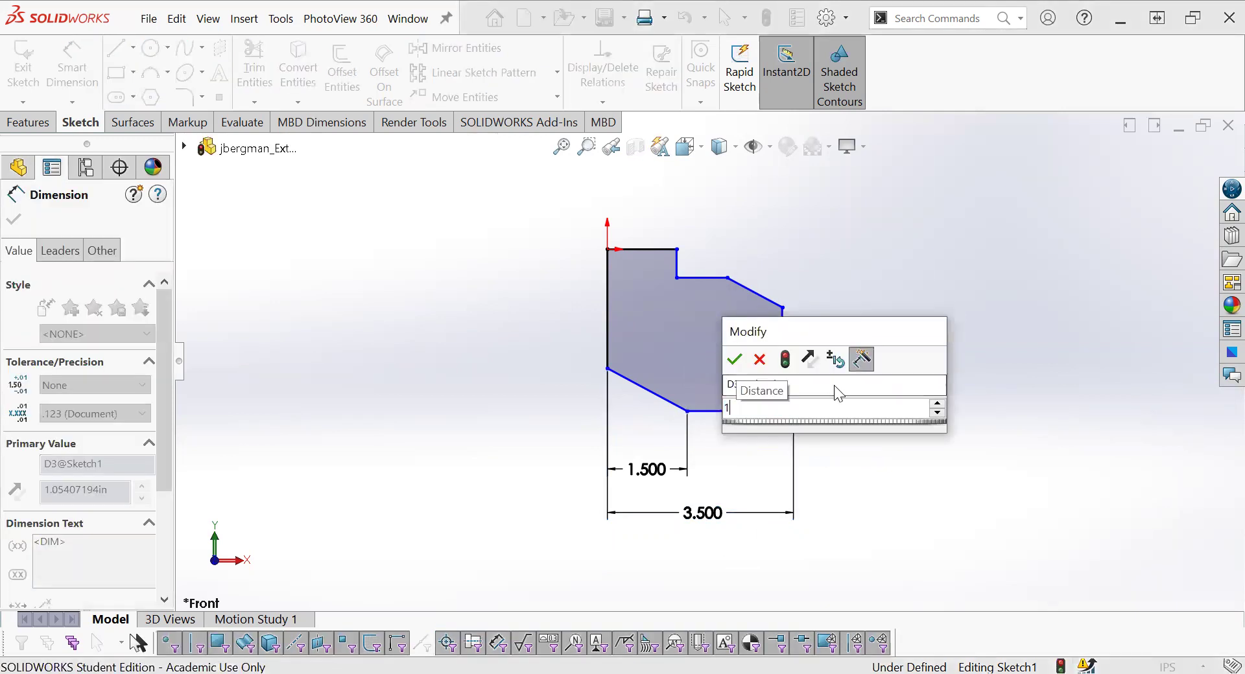
key(Return)
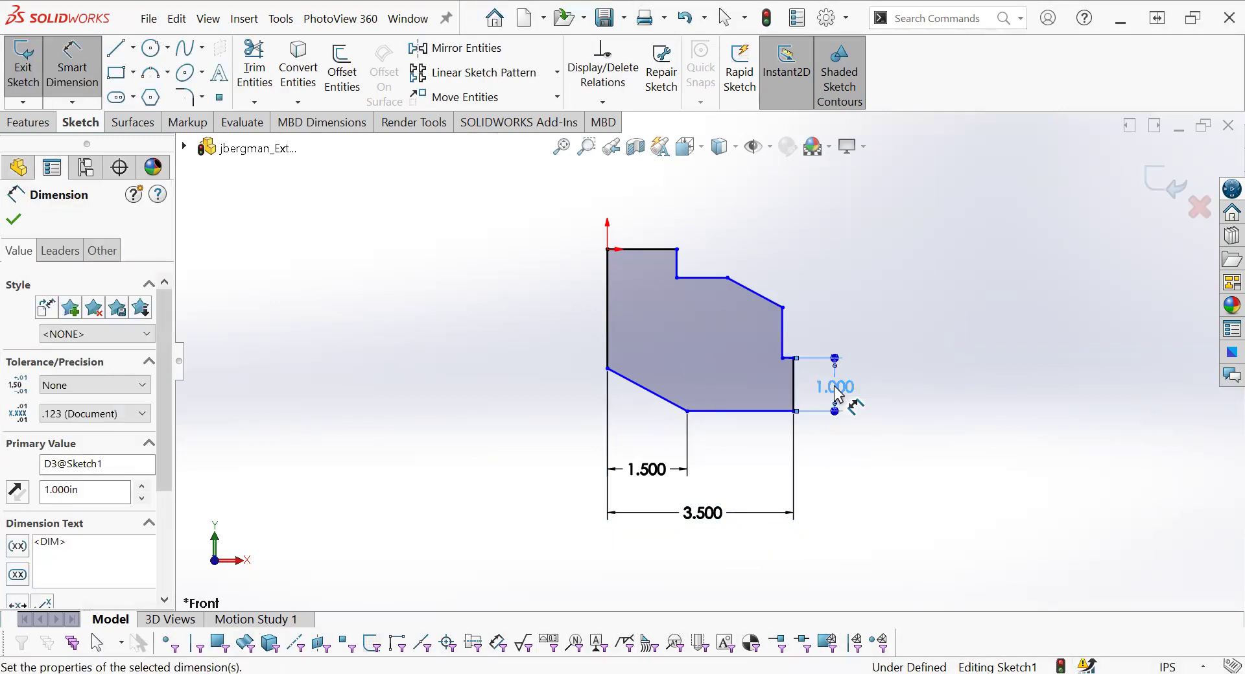
- Dimension the height from the bottom line to the lower endpoint of the upper-right angled line and set it to 2 in
click(781, 414)
click(783, 308)
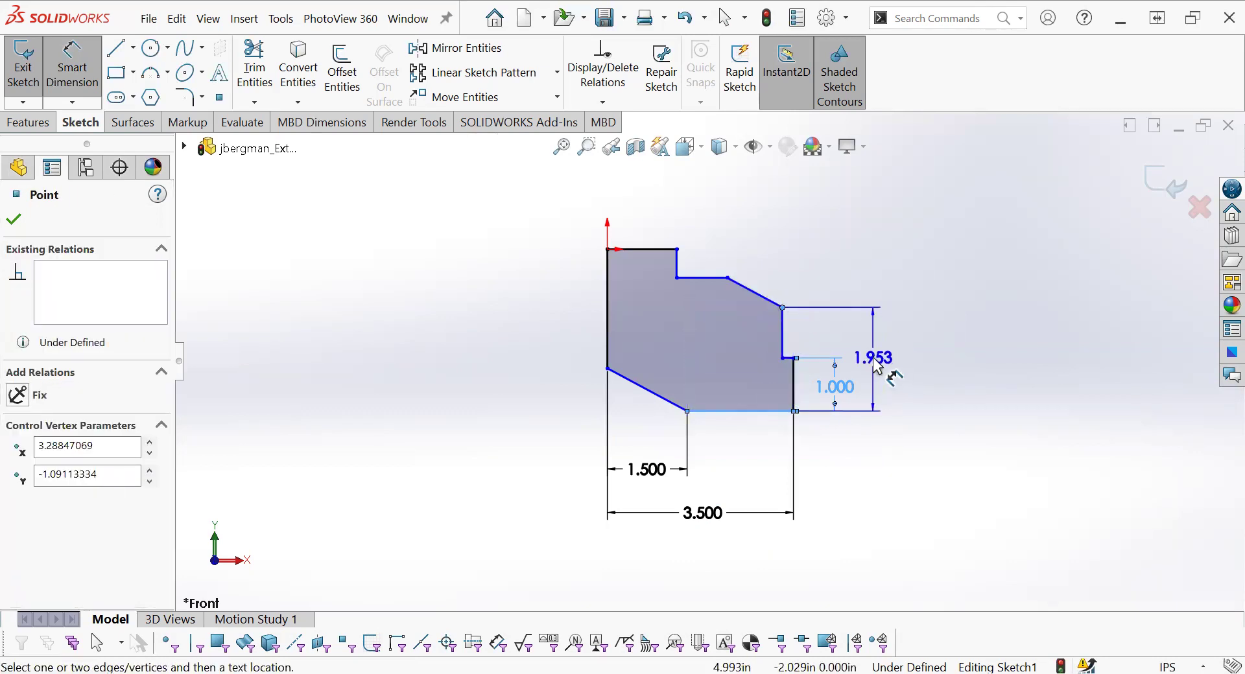
click(876, 367)
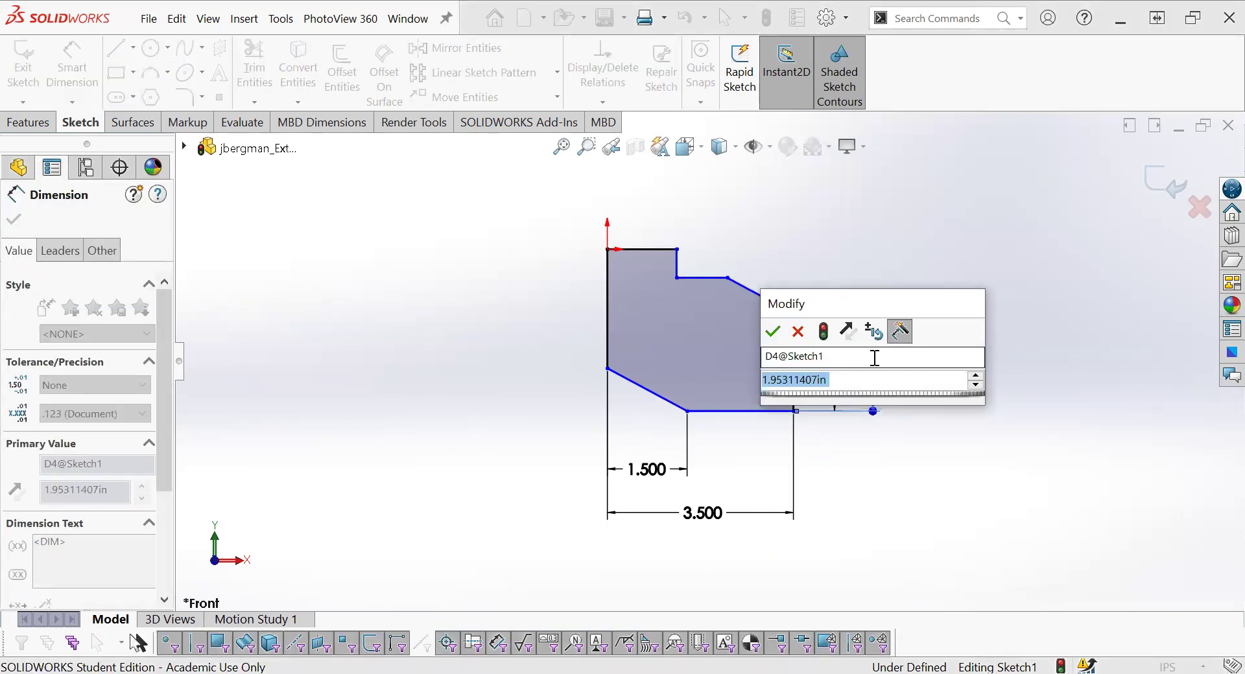
text(1)
key(Return)
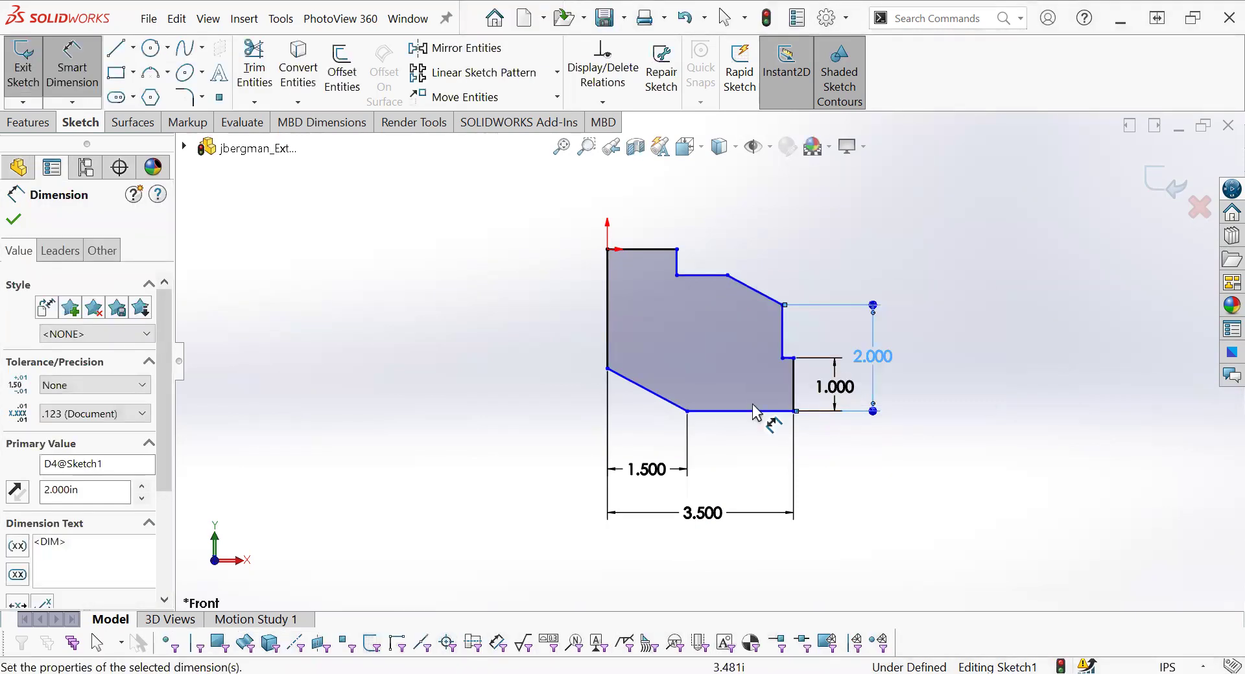
- Dimension the height from the bottom line to the upper endpoint of the upper-right angled line and set it to 3 in
click(757, 412)
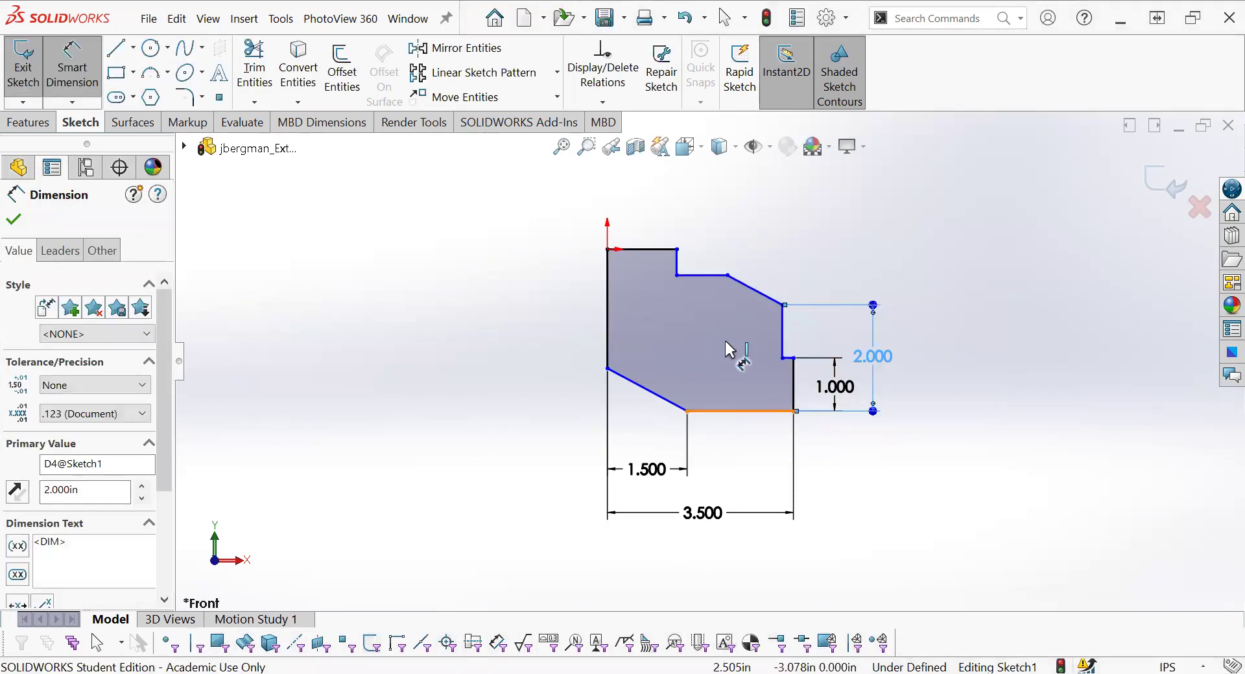
click(727, 275)
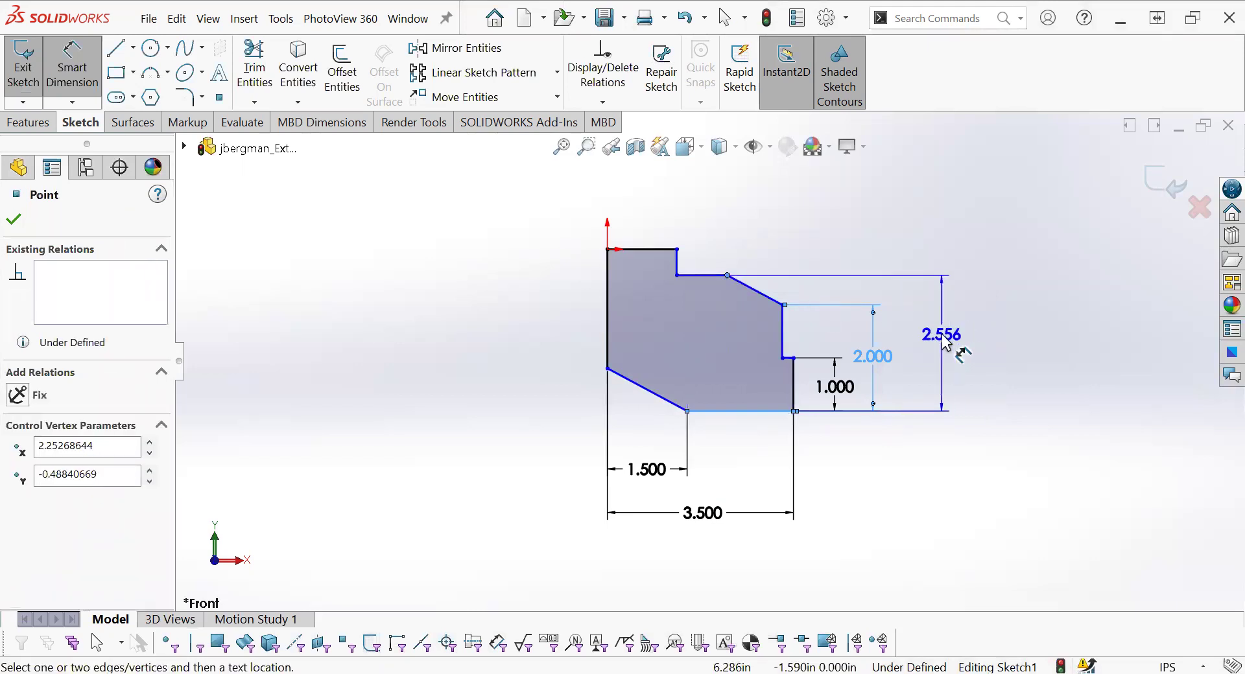
click(945, 344)
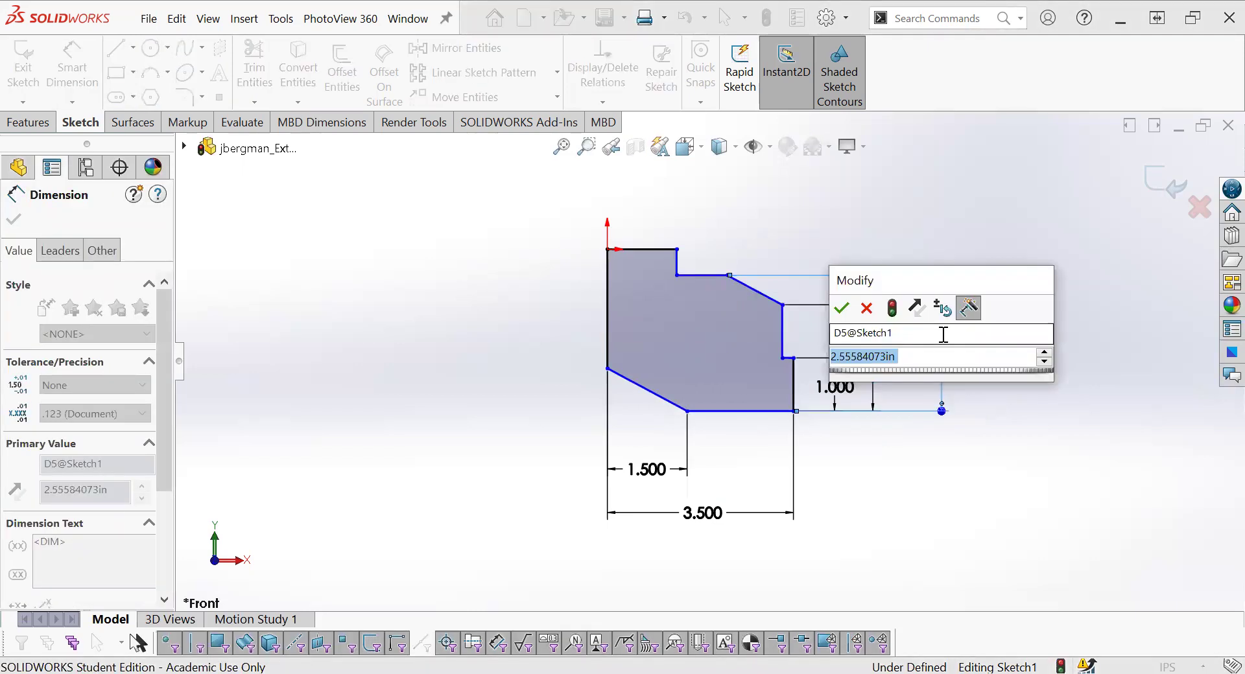
text(3)
key(Return)
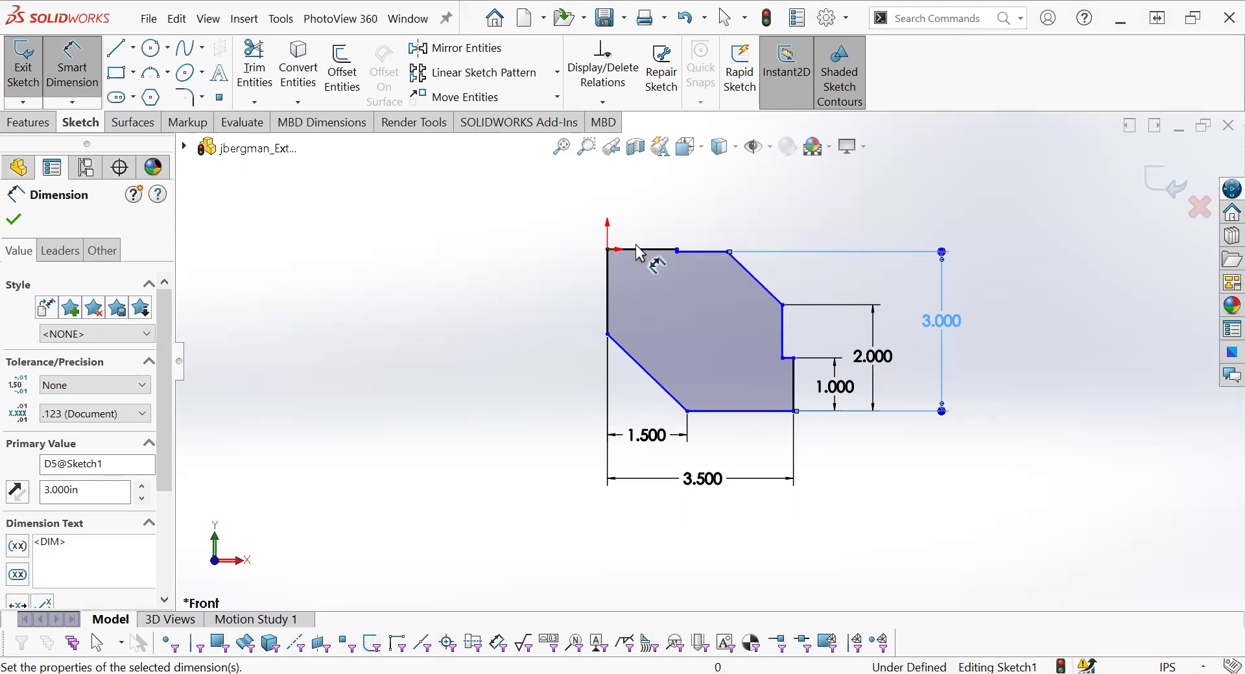
- Dimension the overall height between the top and bottom lines, placed left of the profile, and set it to 4 in
click(641, 251)
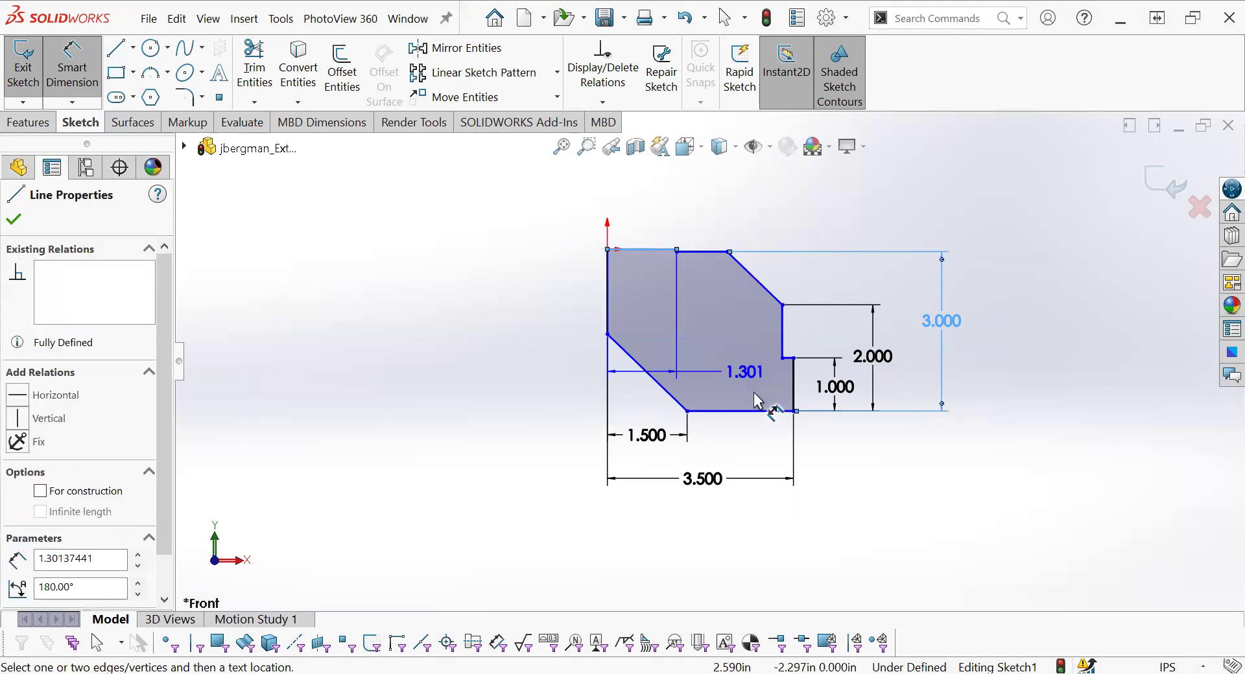
click(736, 412)
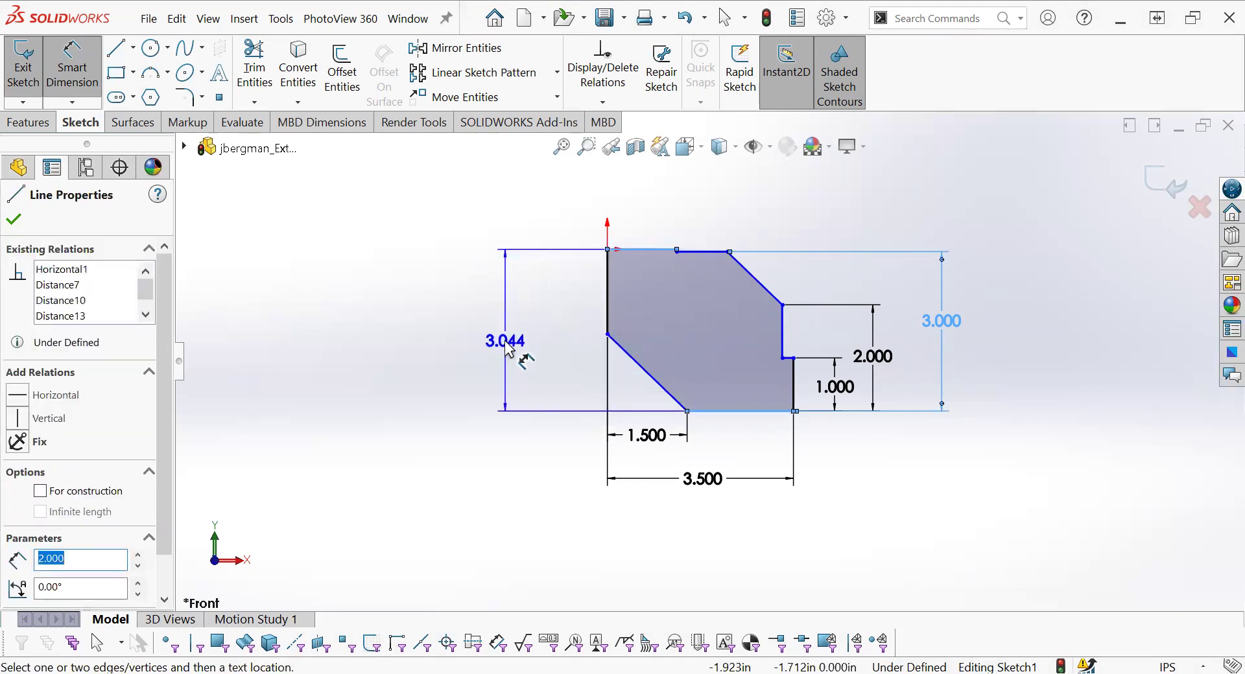
click(510, 348)
click(509, 349)
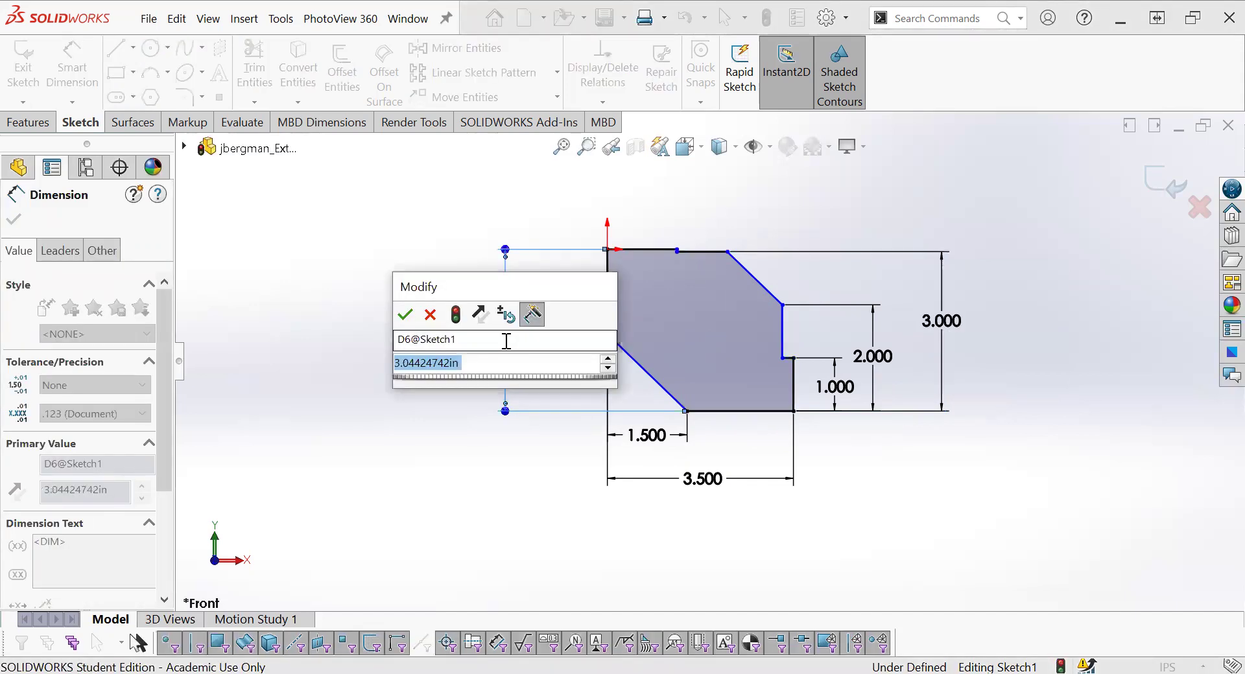
text(4)
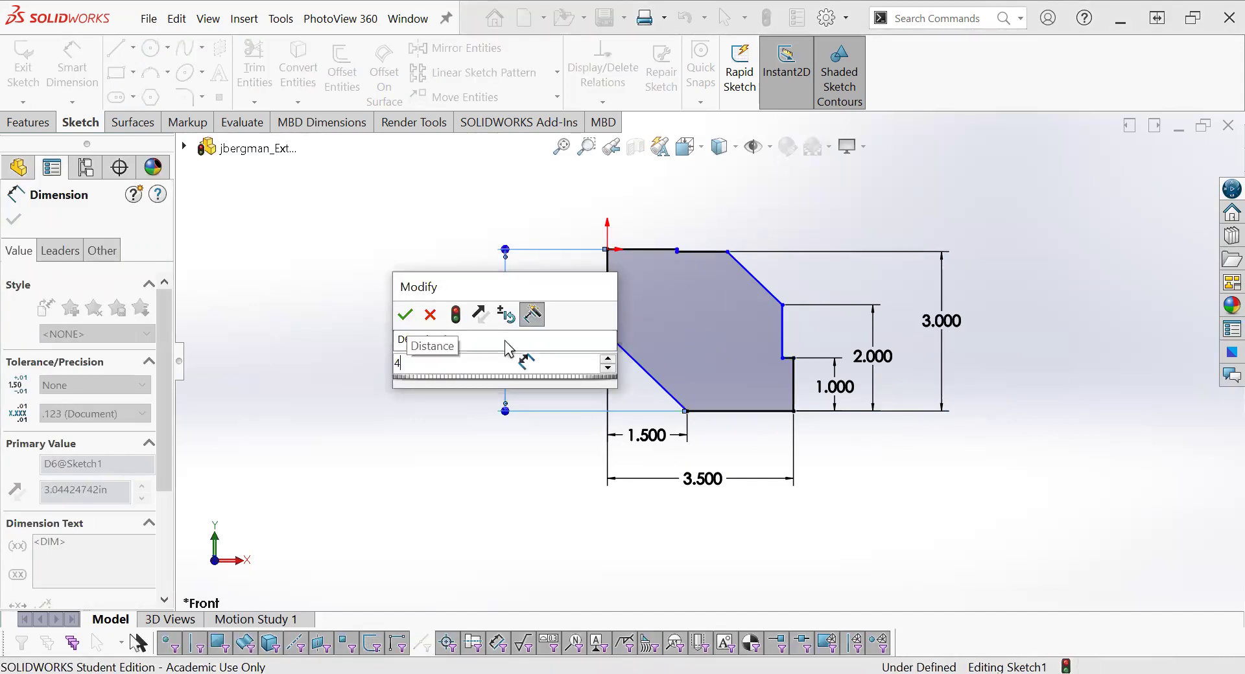
key(Return)
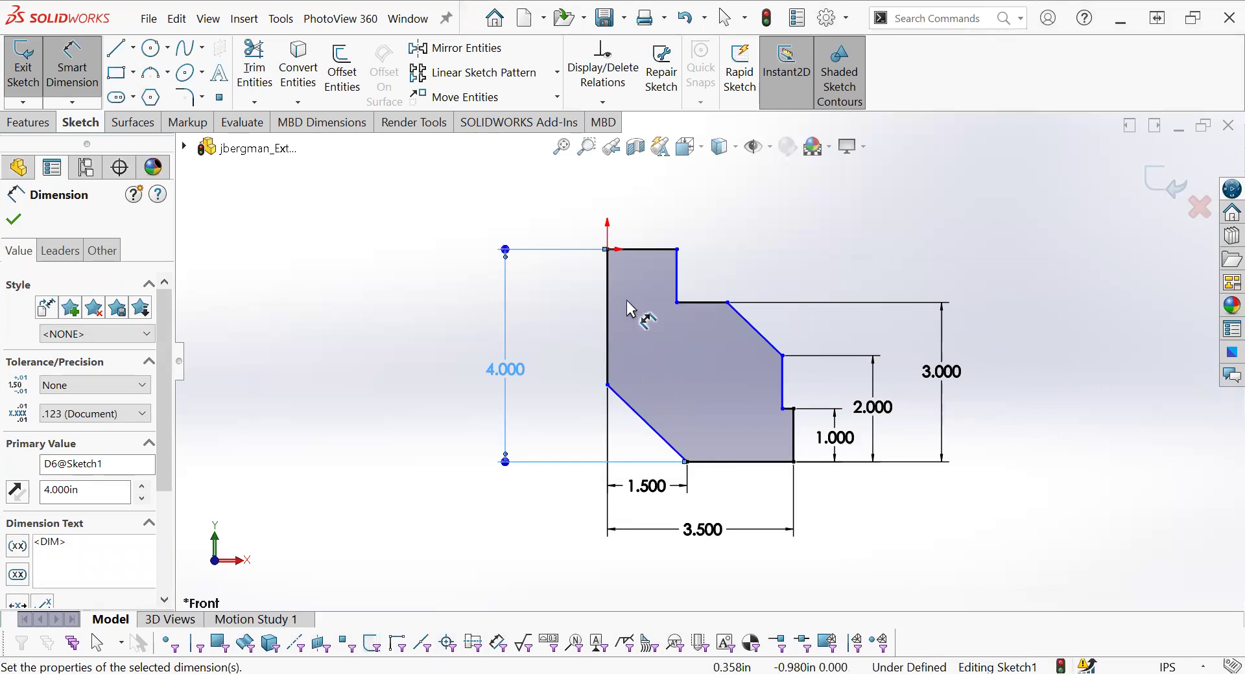
- Dimension the width between the left vertical line and the upper step's vertical line above the profile and set it to 1 in
click(608, 278)
click(676, 275)
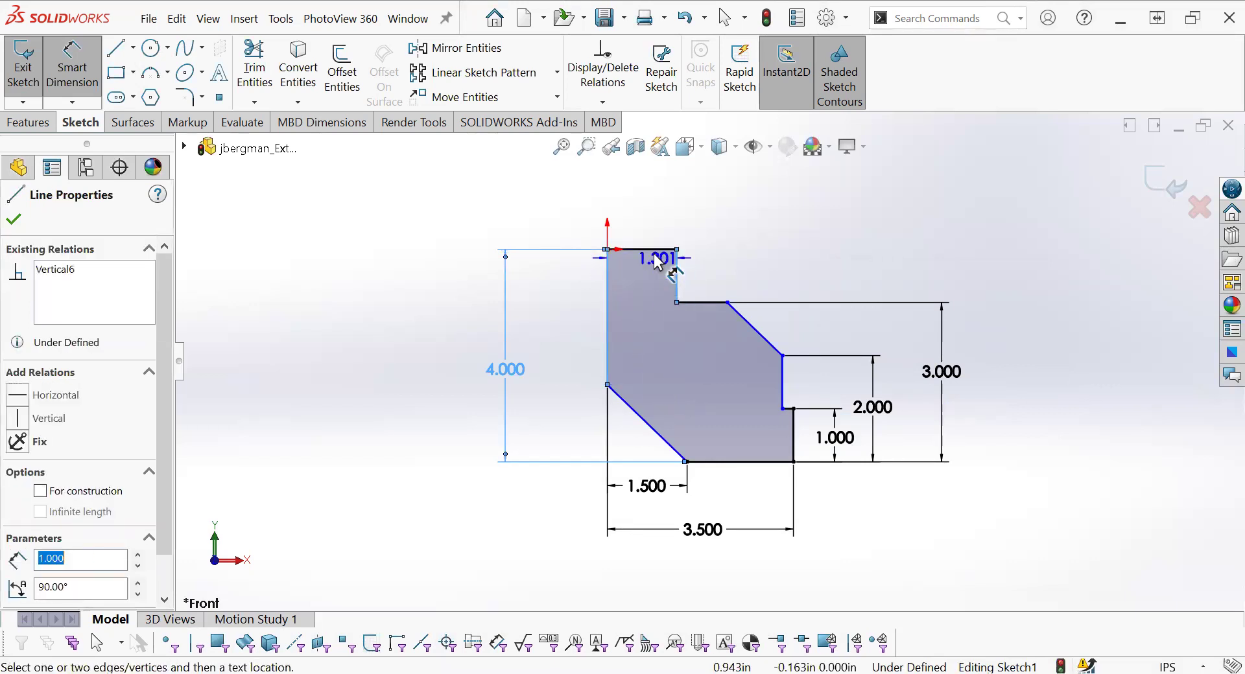
click(647, 220)
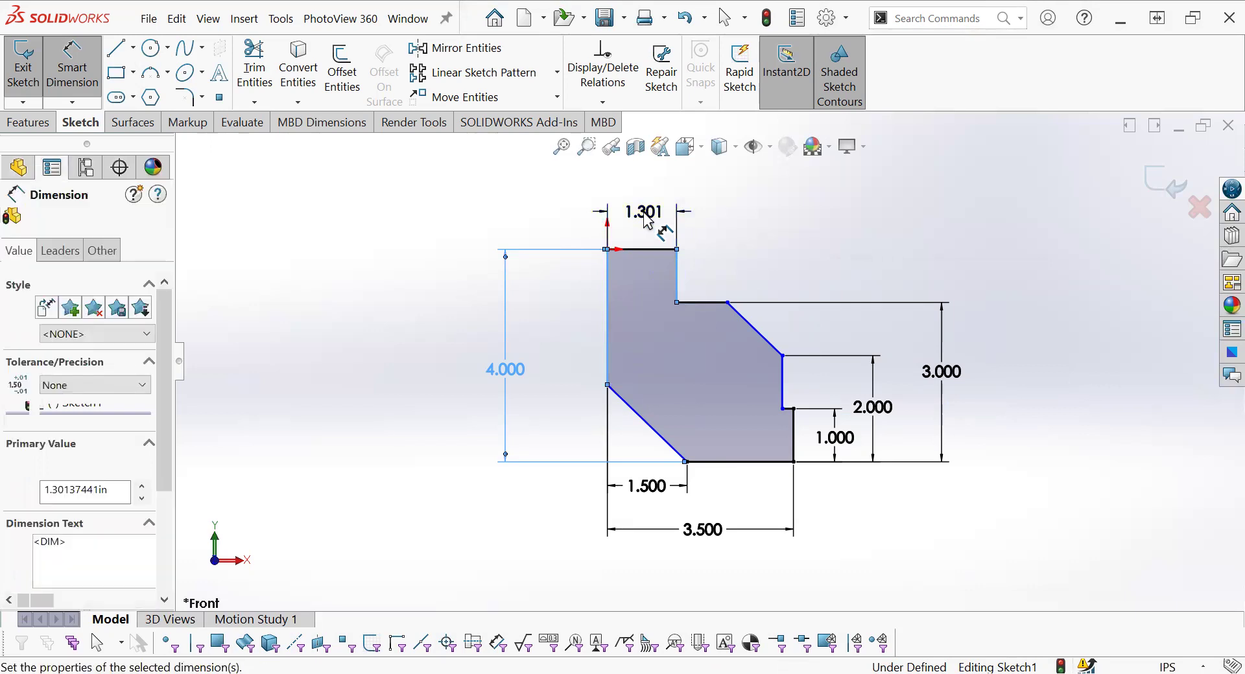
text(1)
key(Return)
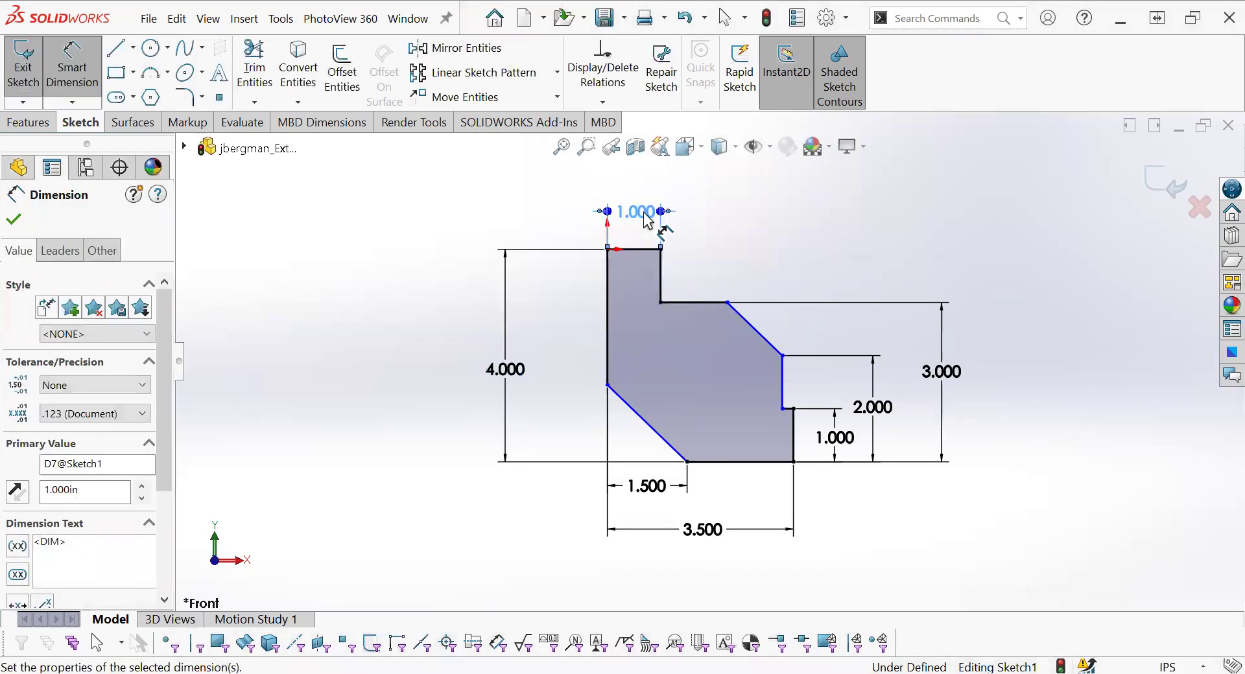
- Dimension the horizontal distance from the left vertical line to the upper-right angled line's upper endpoint and set it to 1.75 in
click(608, 274)
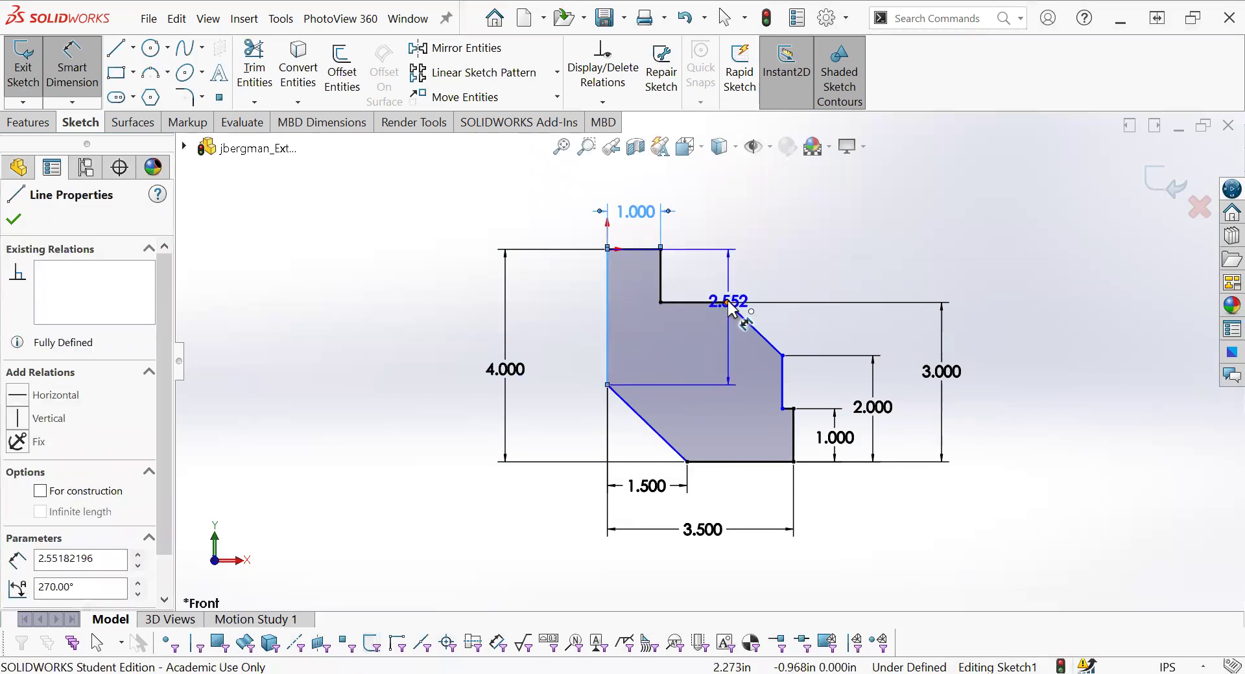
click(728, 303)
click(680, 188)
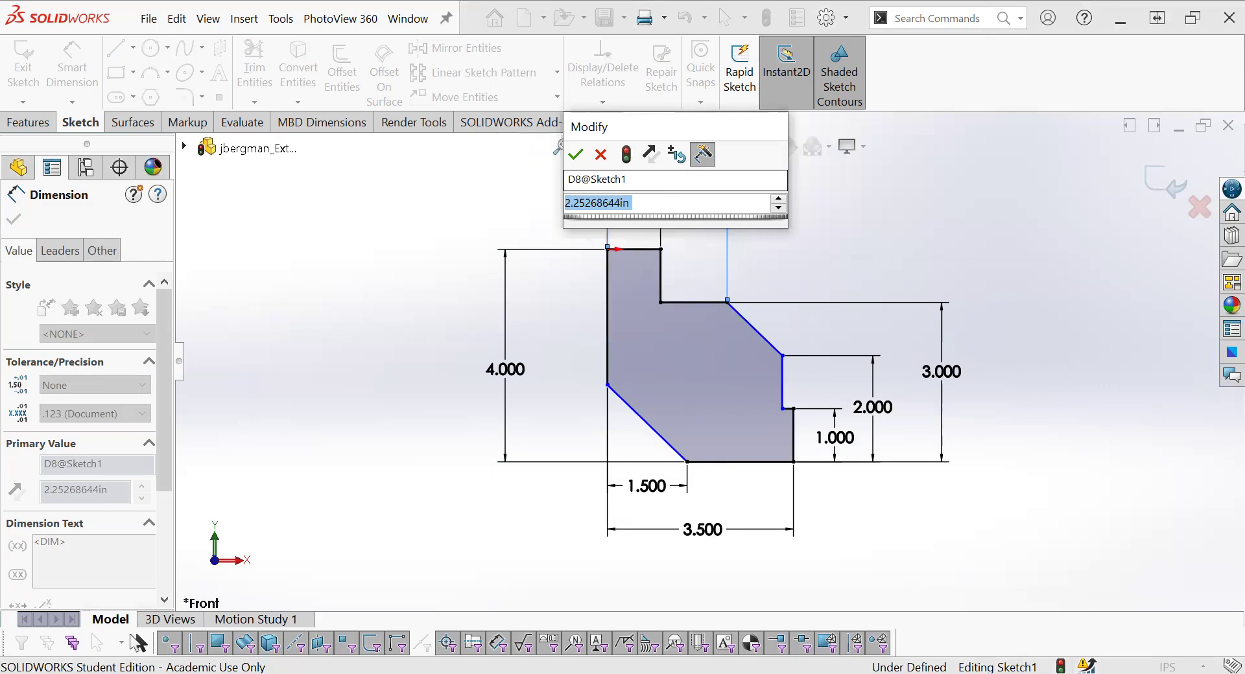
text(1.75)
key(Return)
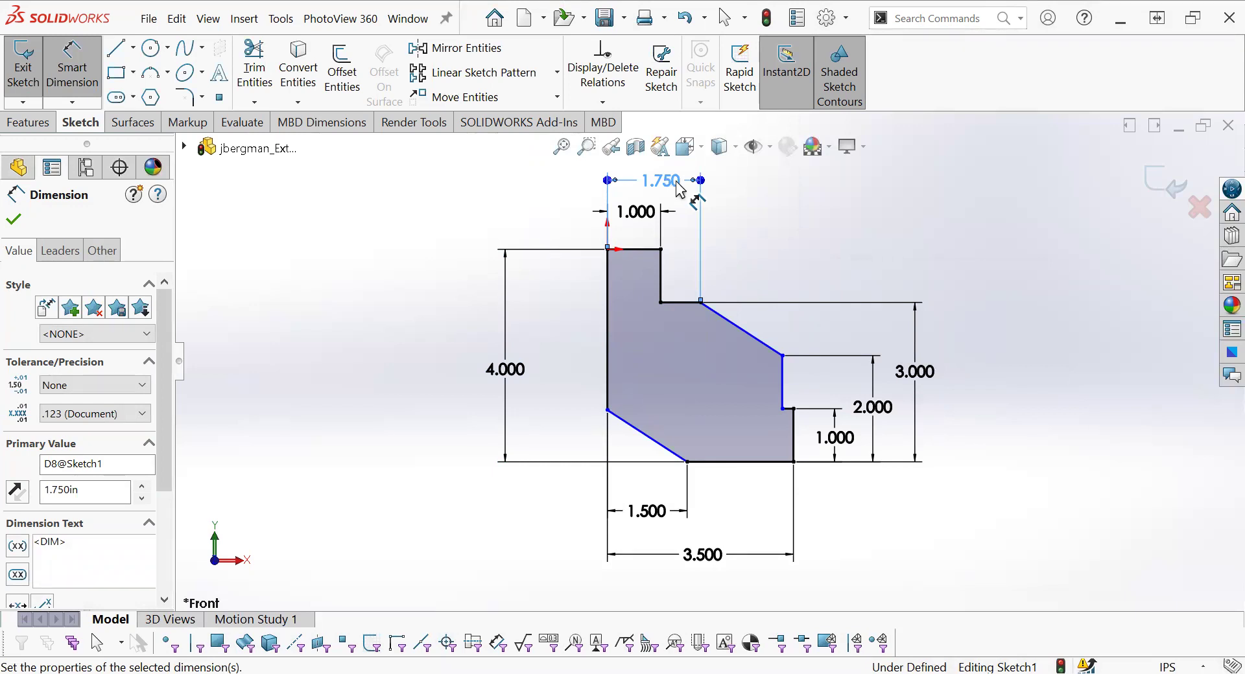
- Dimension the angle between the bottom line and the lower-left angled line, set it to 45°, and finish dimensioning
click(708, 462)
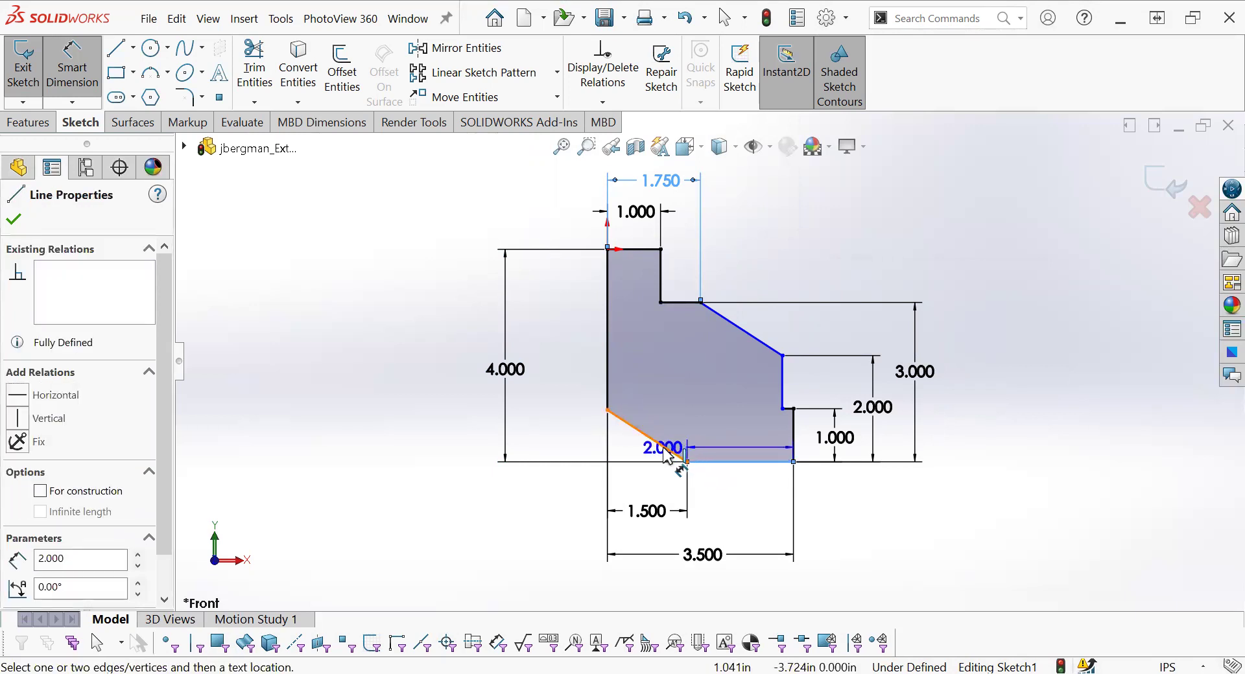
click(665, 454)
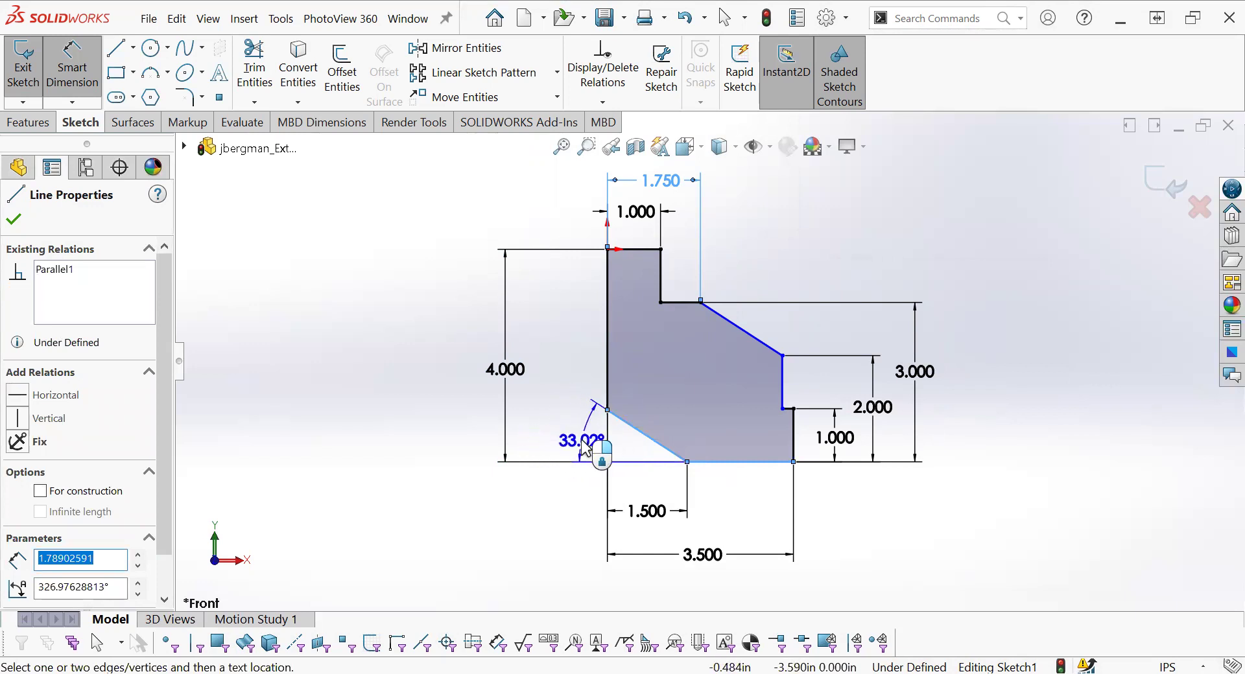
click(570, 443)
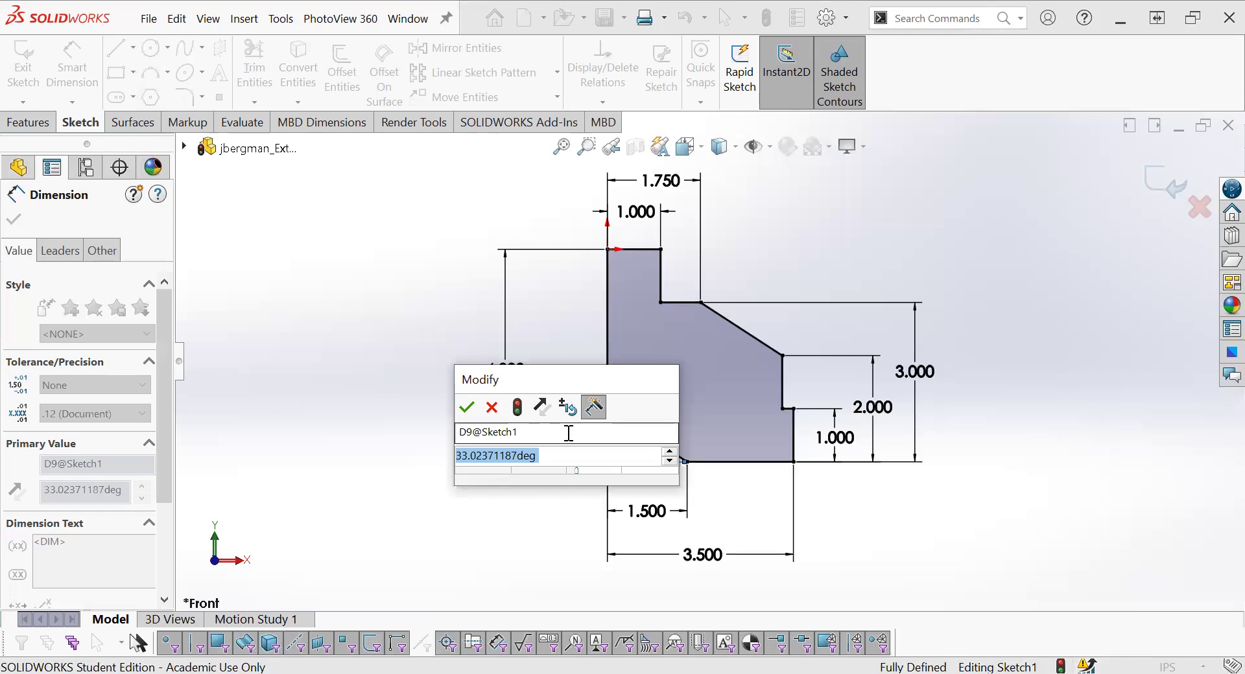
text(45)
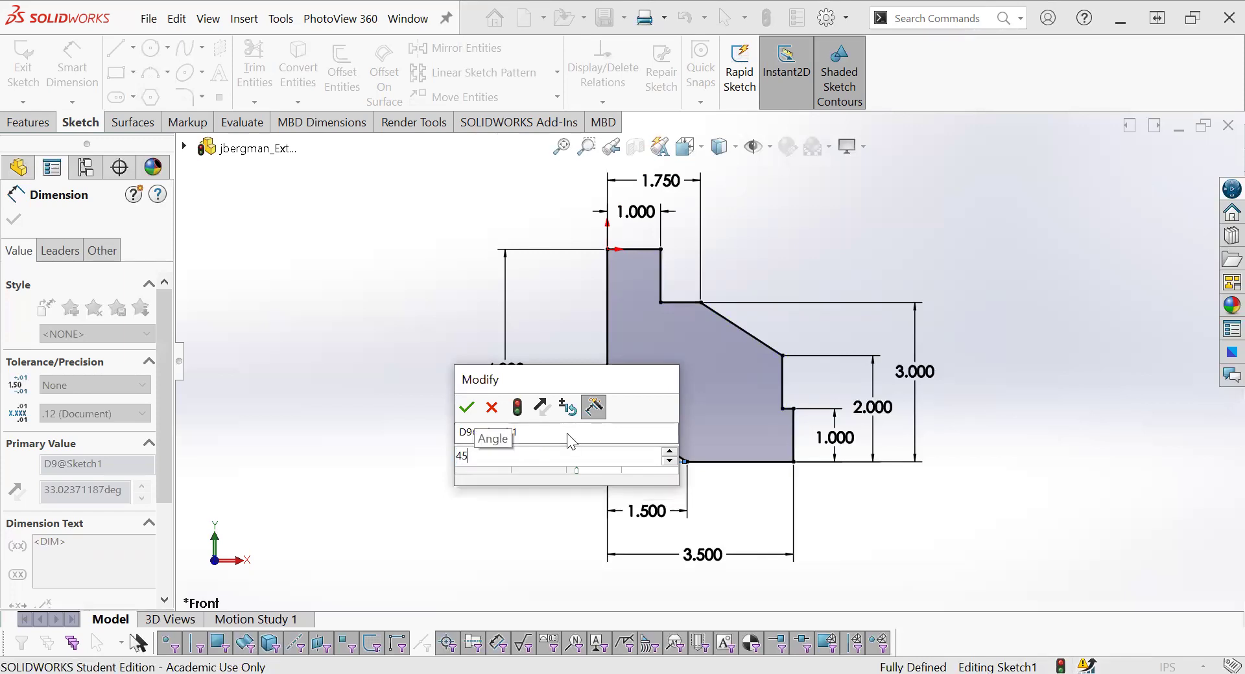
key(Return)
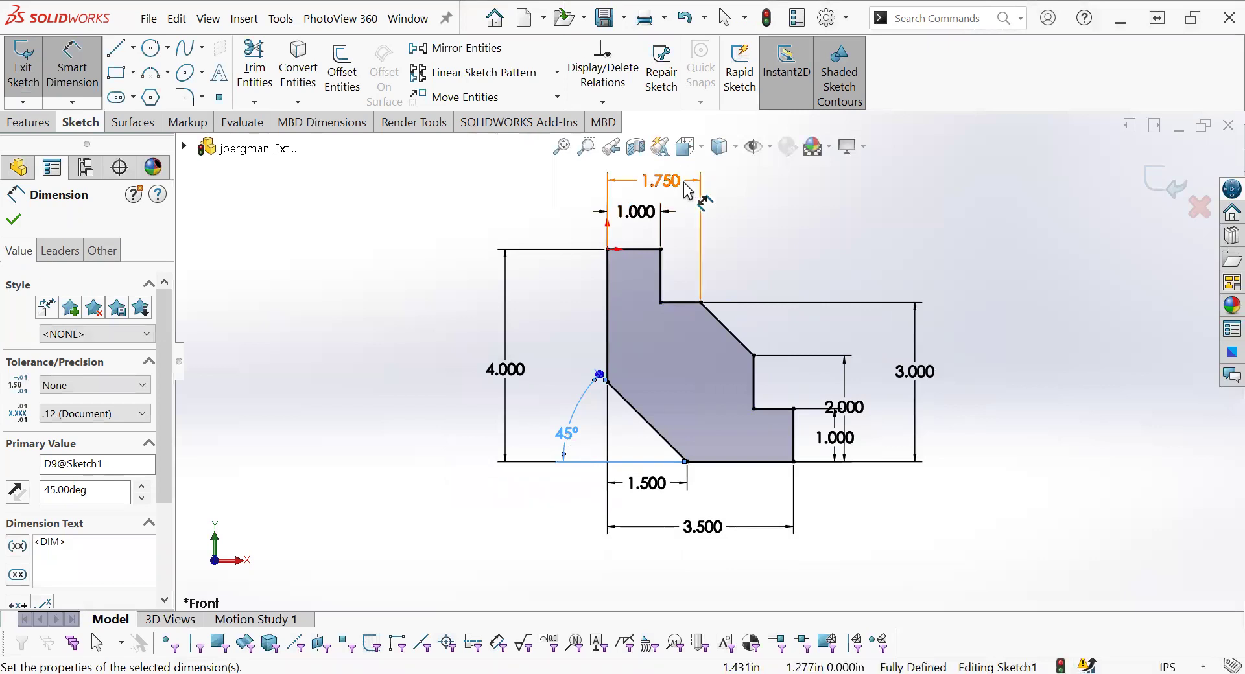
key(Escape)
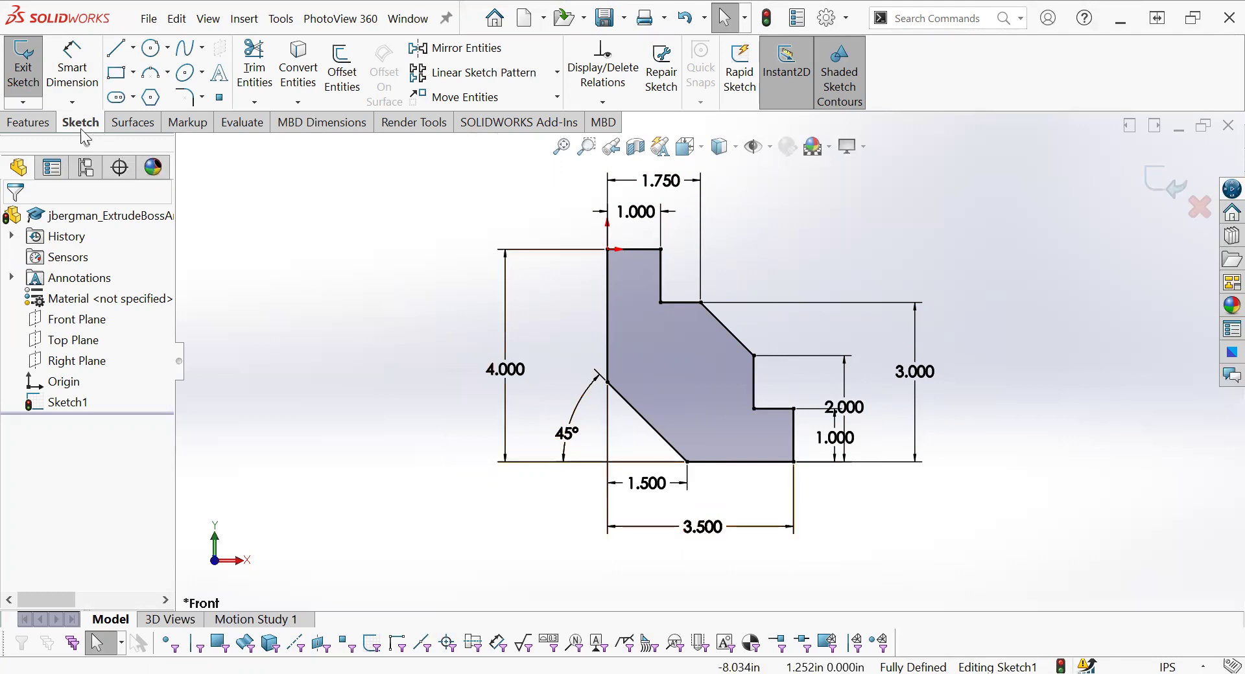
- Extrude the stepped profile as a boss with the Mid Plane end condition and a depth of 3 in
click(49, 126)
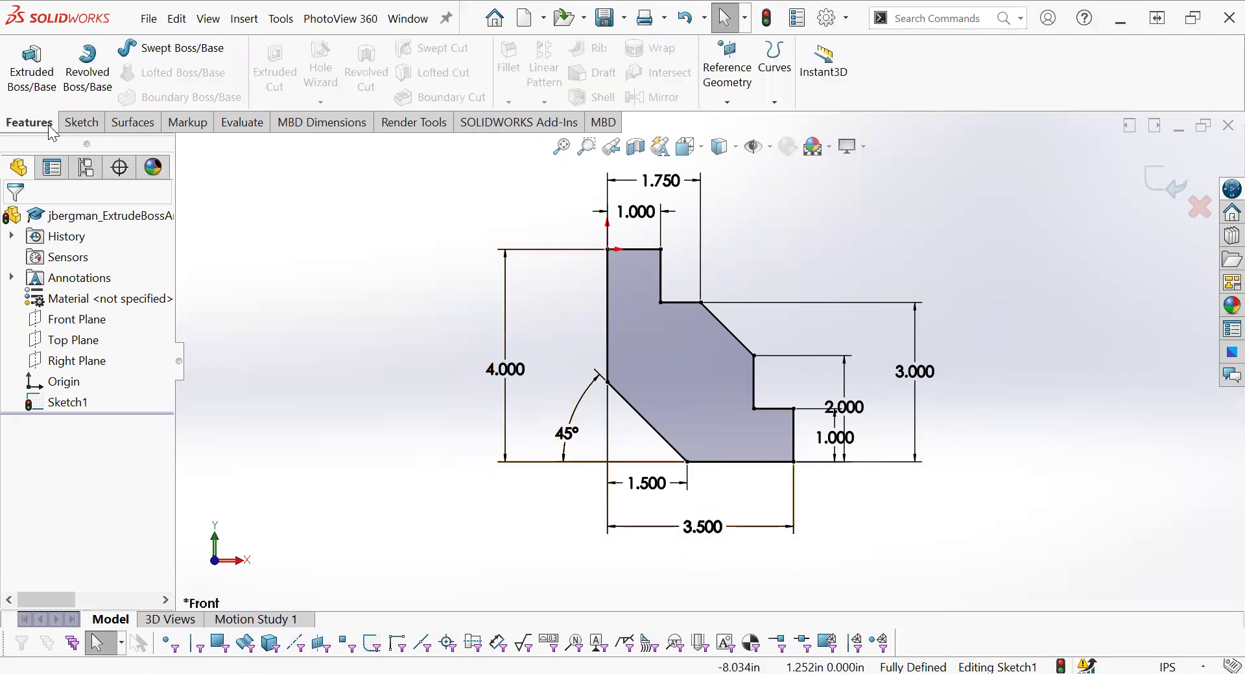
click(32, 78)
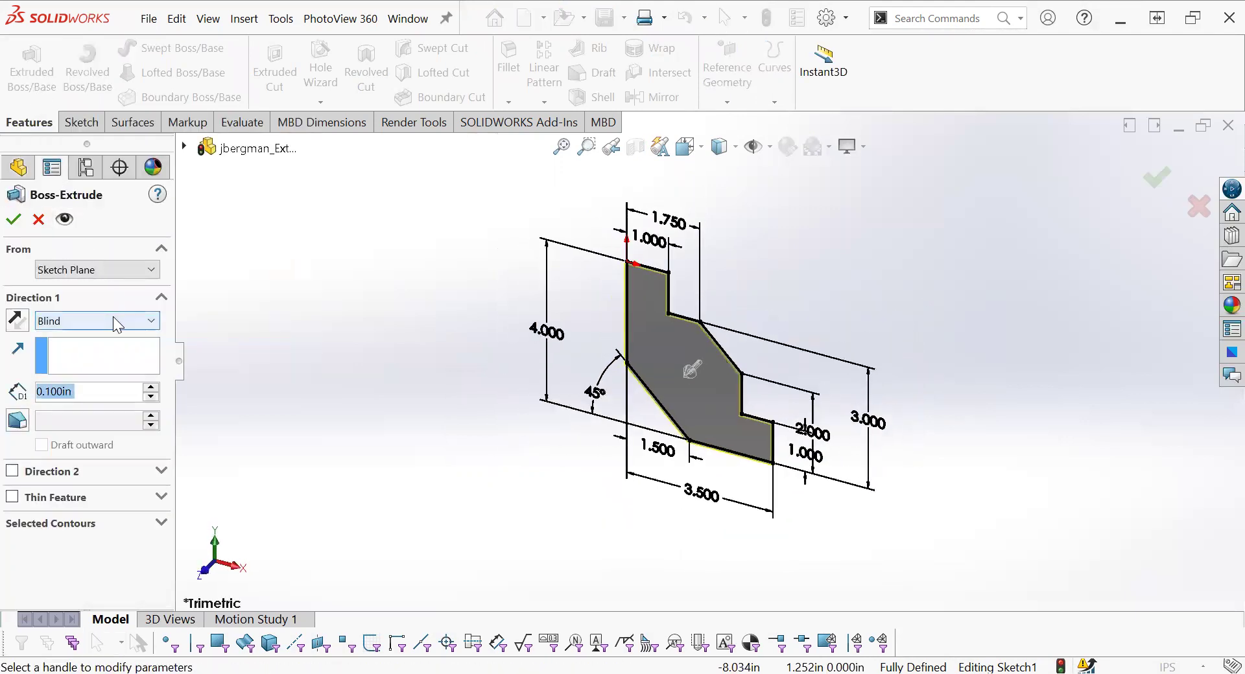
click(117, 325)
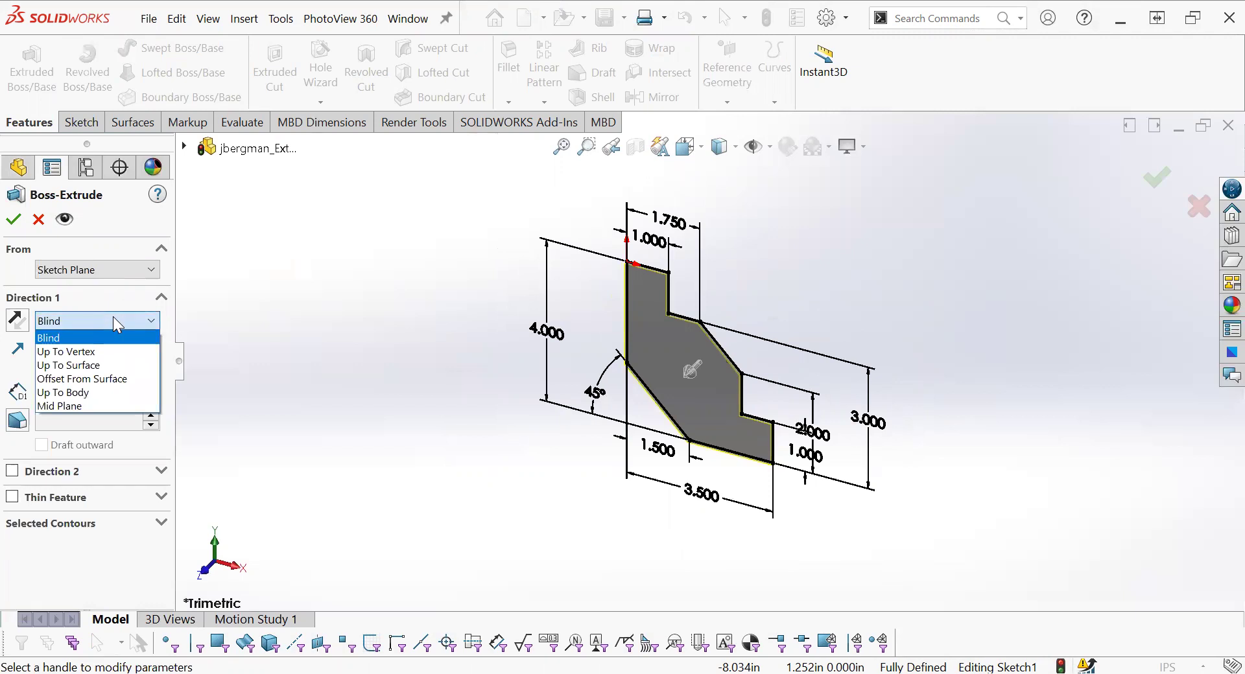
click(114, 407)
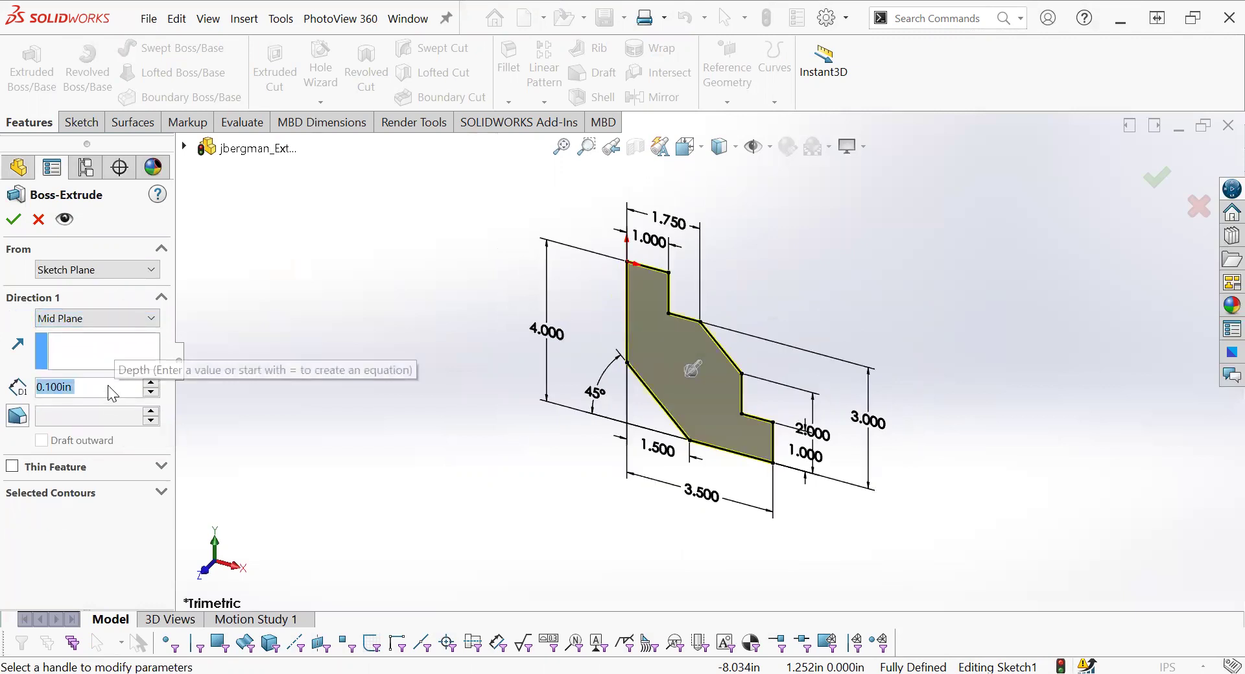
click(108, 387)
drag(108, 386, 8, 391)
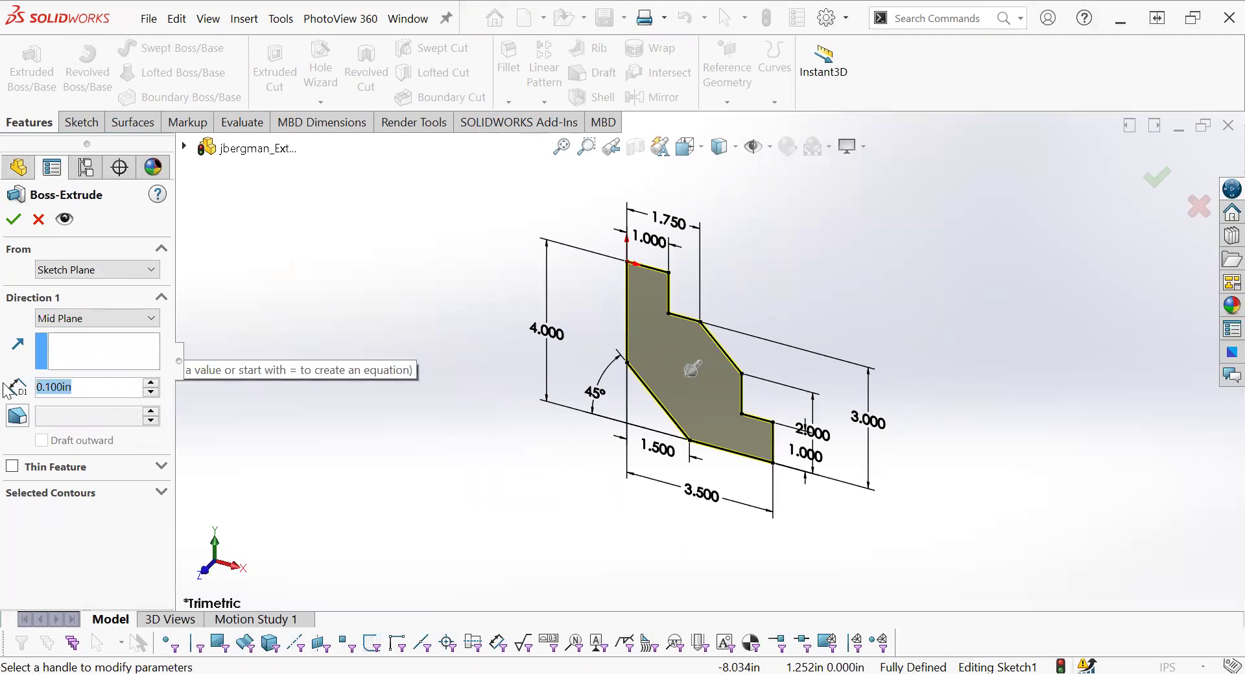
text(3)
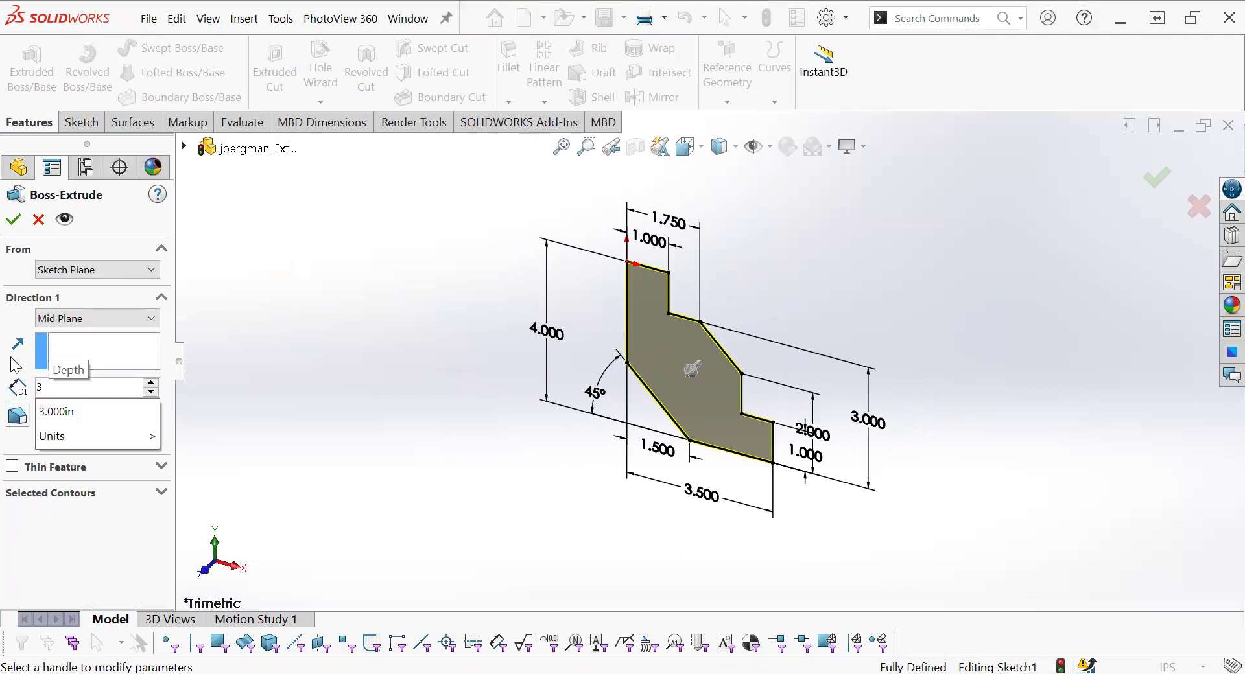
key(Return)
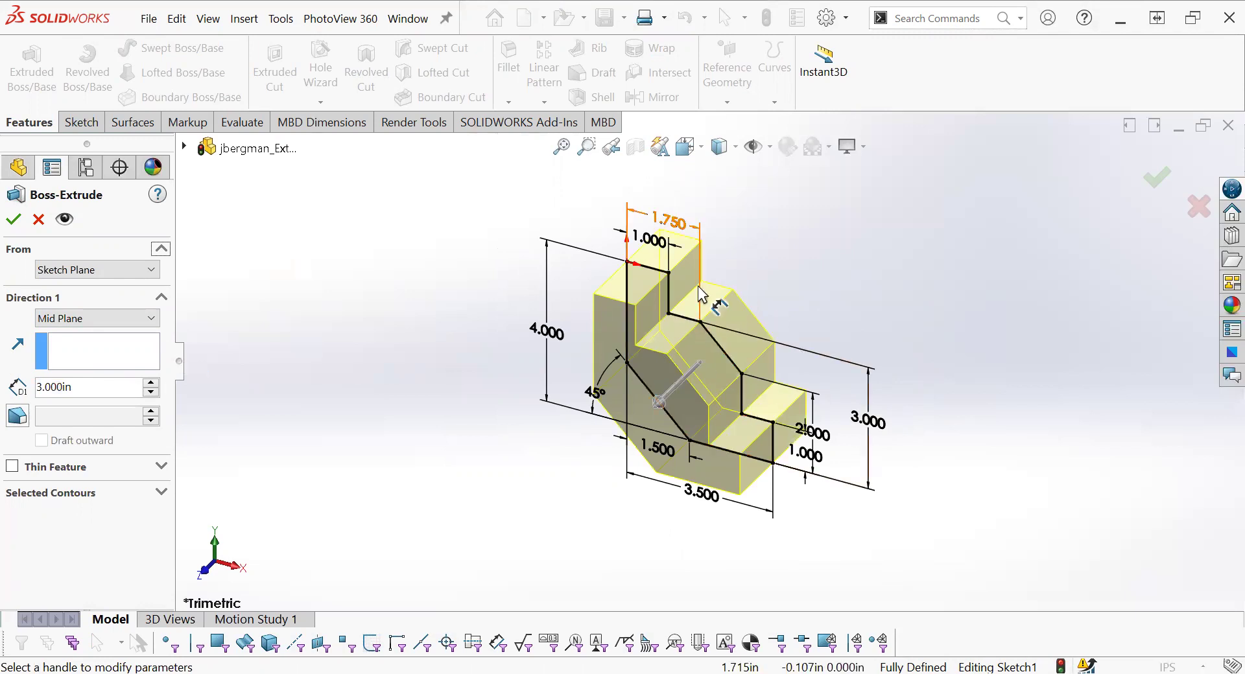
click(14, 221)
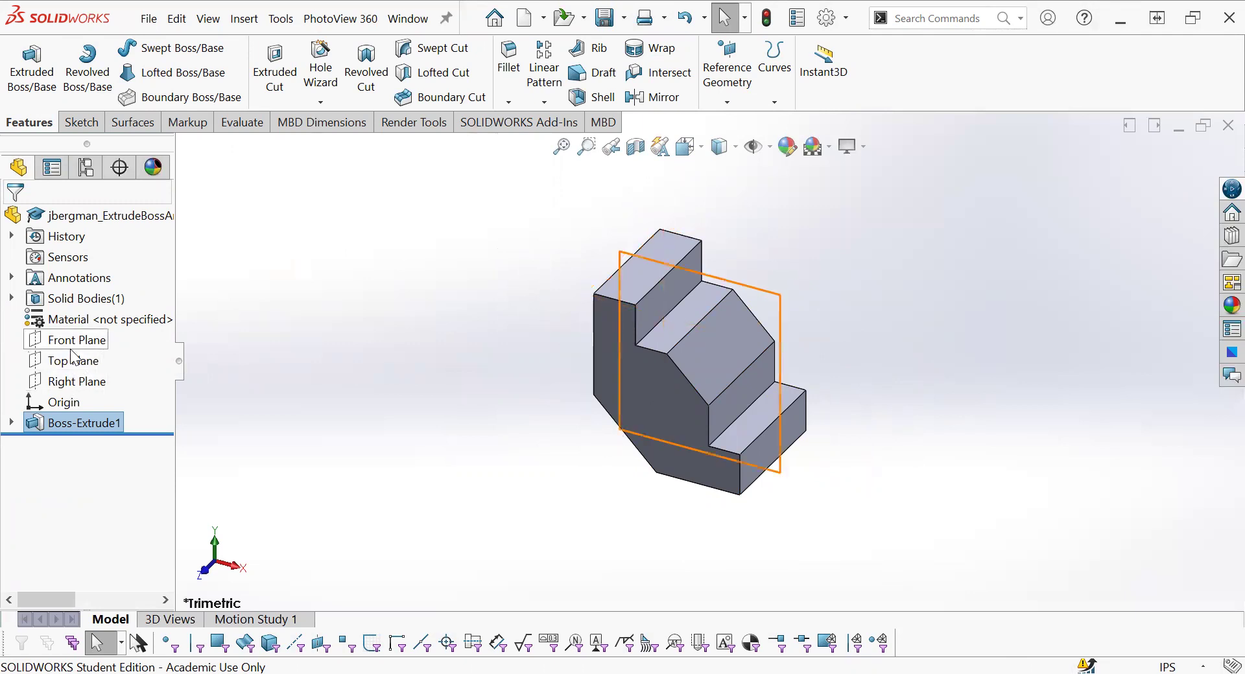
- Start a new sketch on the upper angled face between the two steps and view it face-on
click(727, 354)
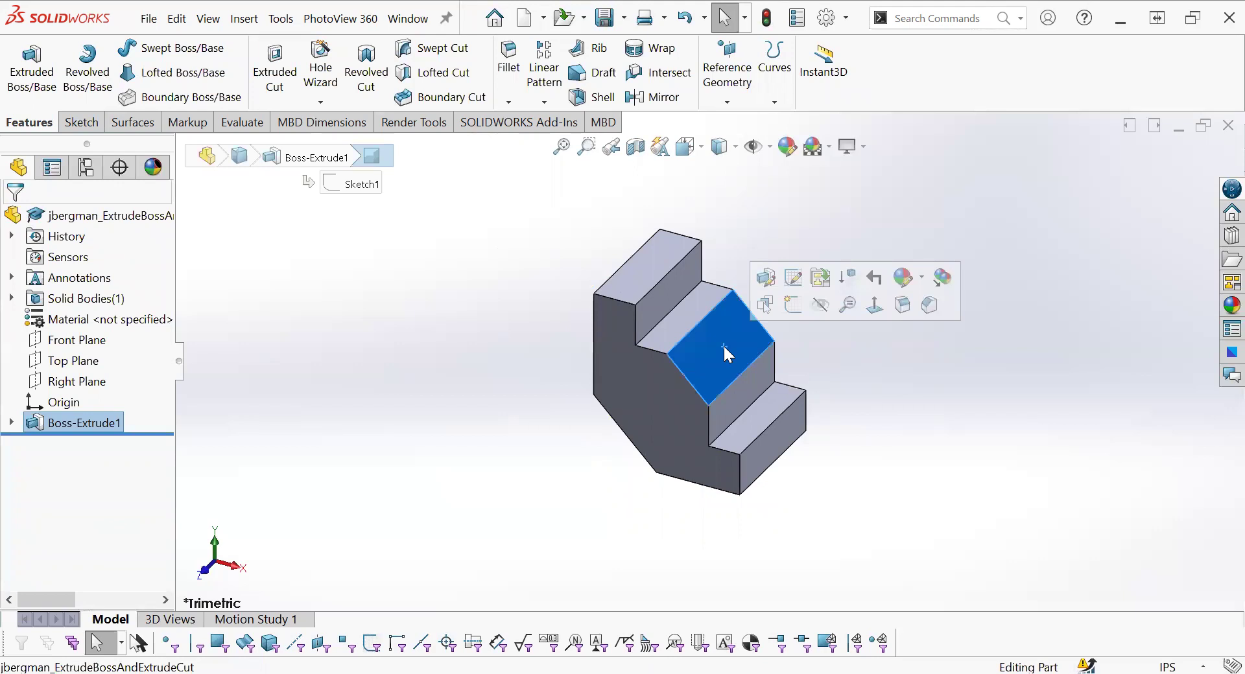
click(793, 305)
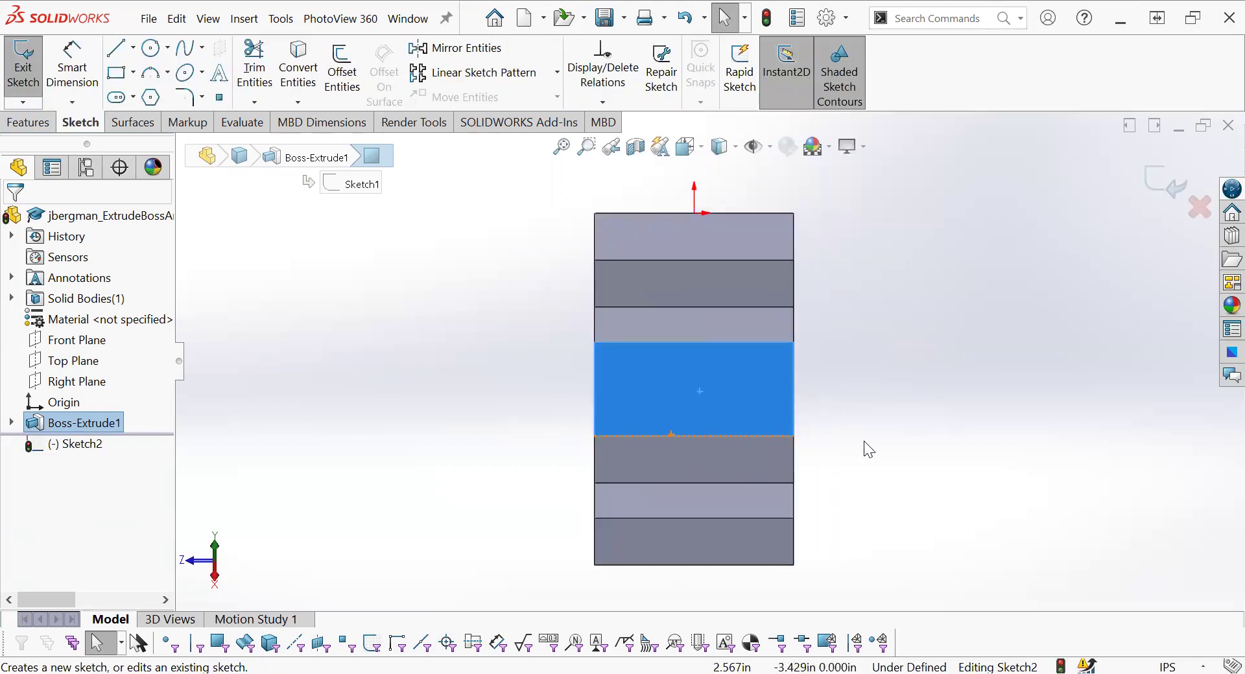
key(ctrl+8)
key(ctrl+8)
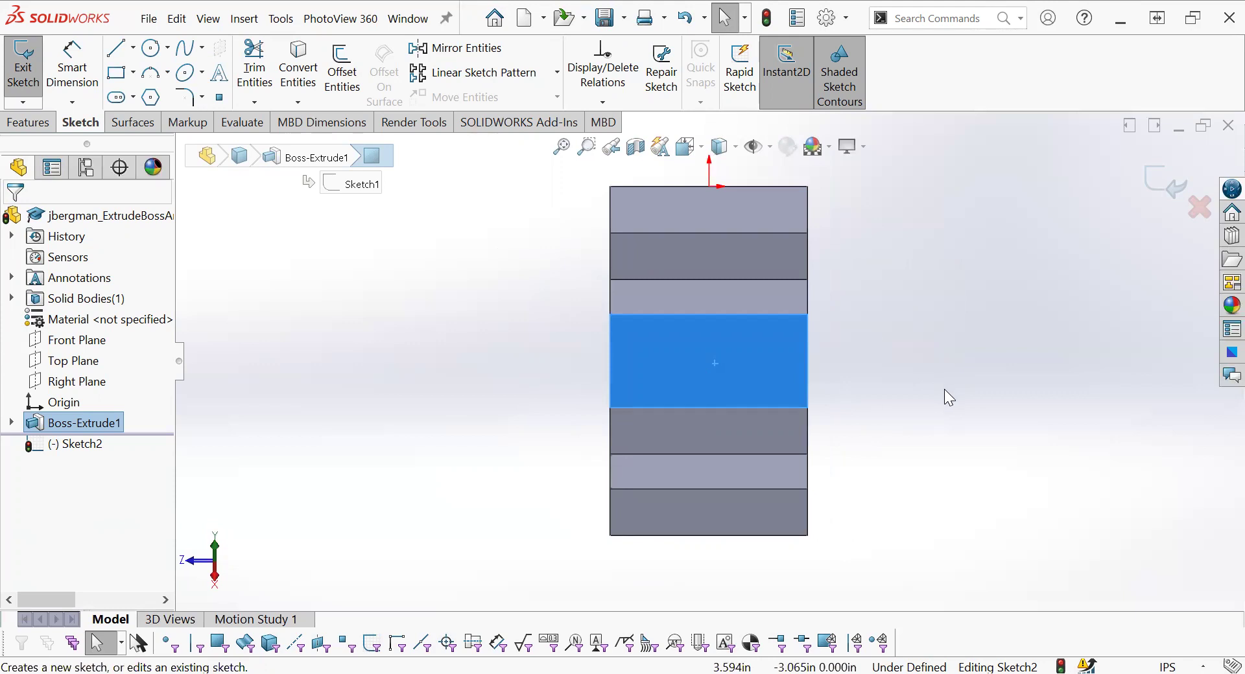
scroll(973, 369, up, 1)
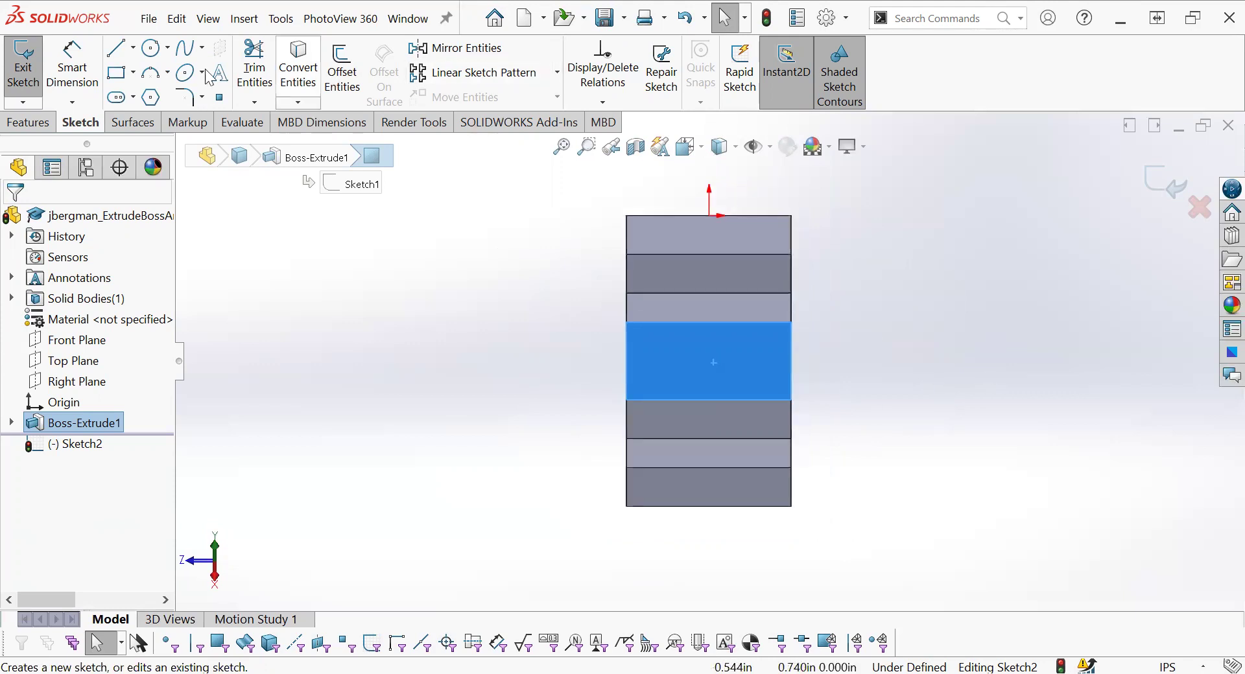
- Draw a vertical centerline about 5.3 in long from the origin down to the part's bottom edge
click(133, 49)
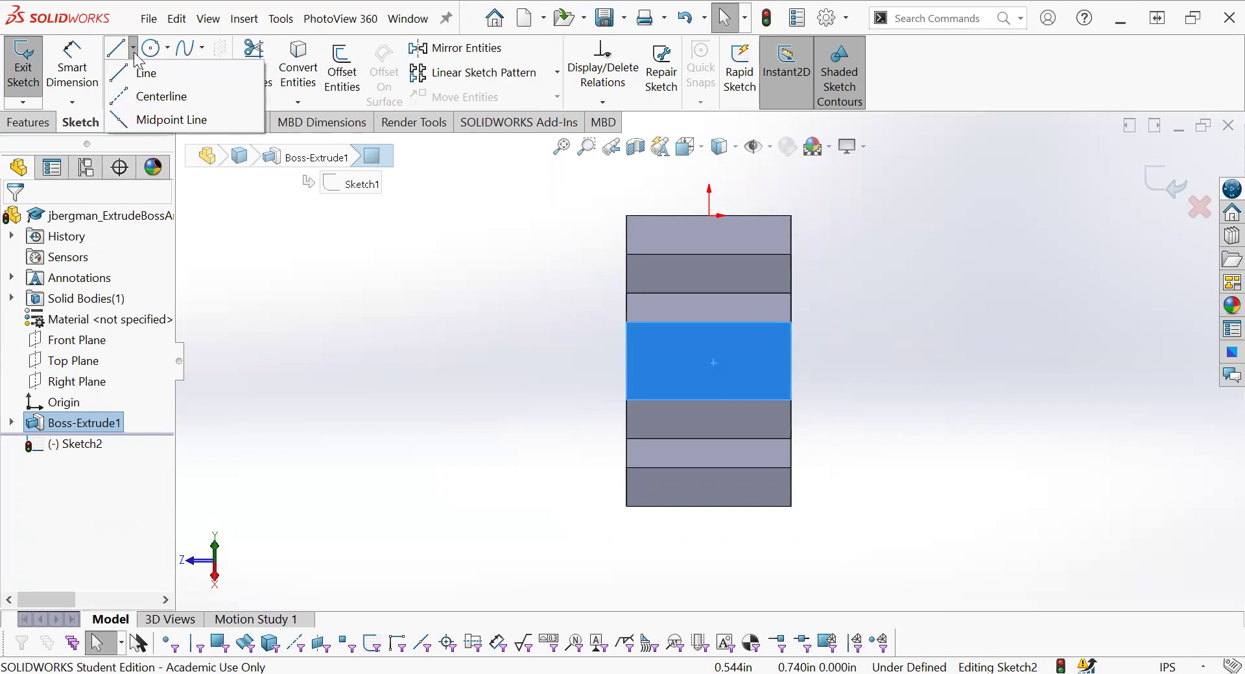
click(133, 50)
click(133, 49)
click(152, 99)
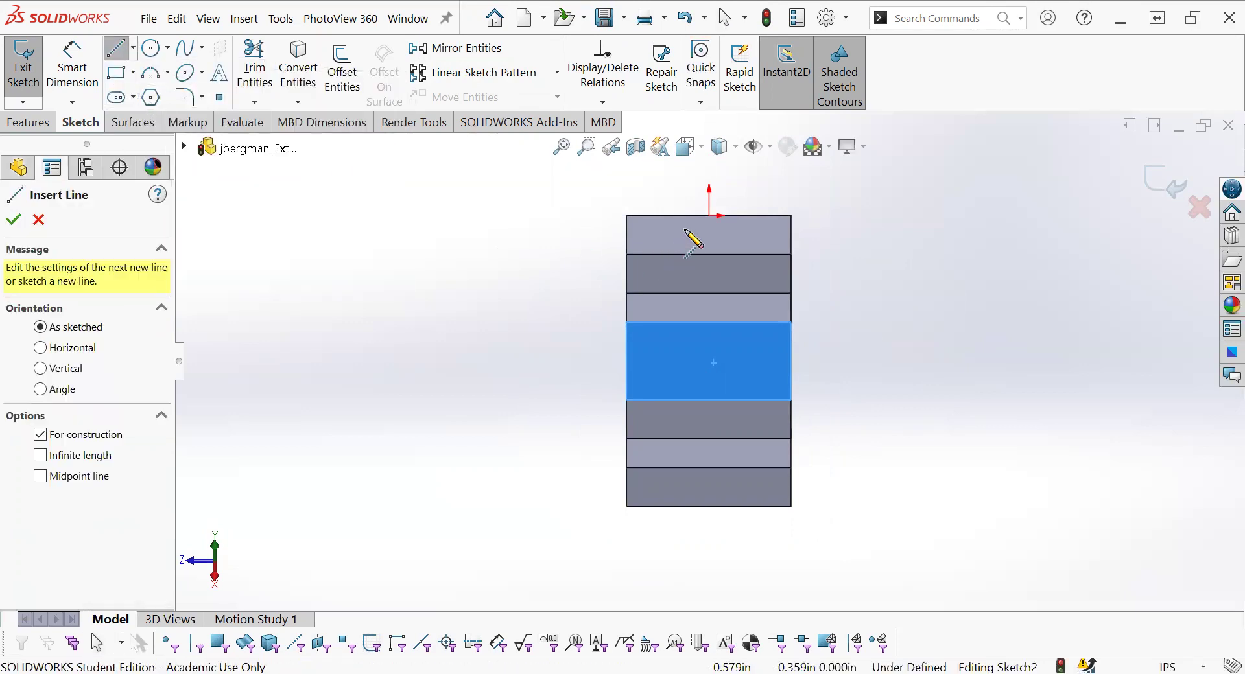
click(709, 216)
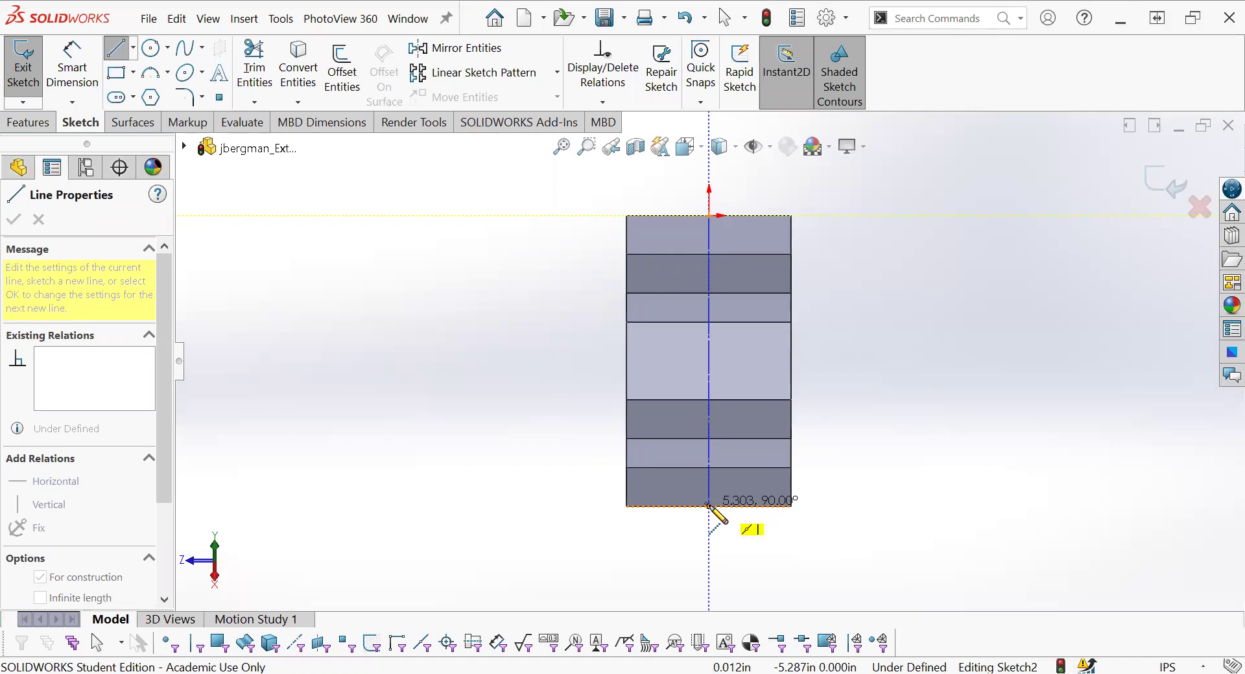
click(709, 506)
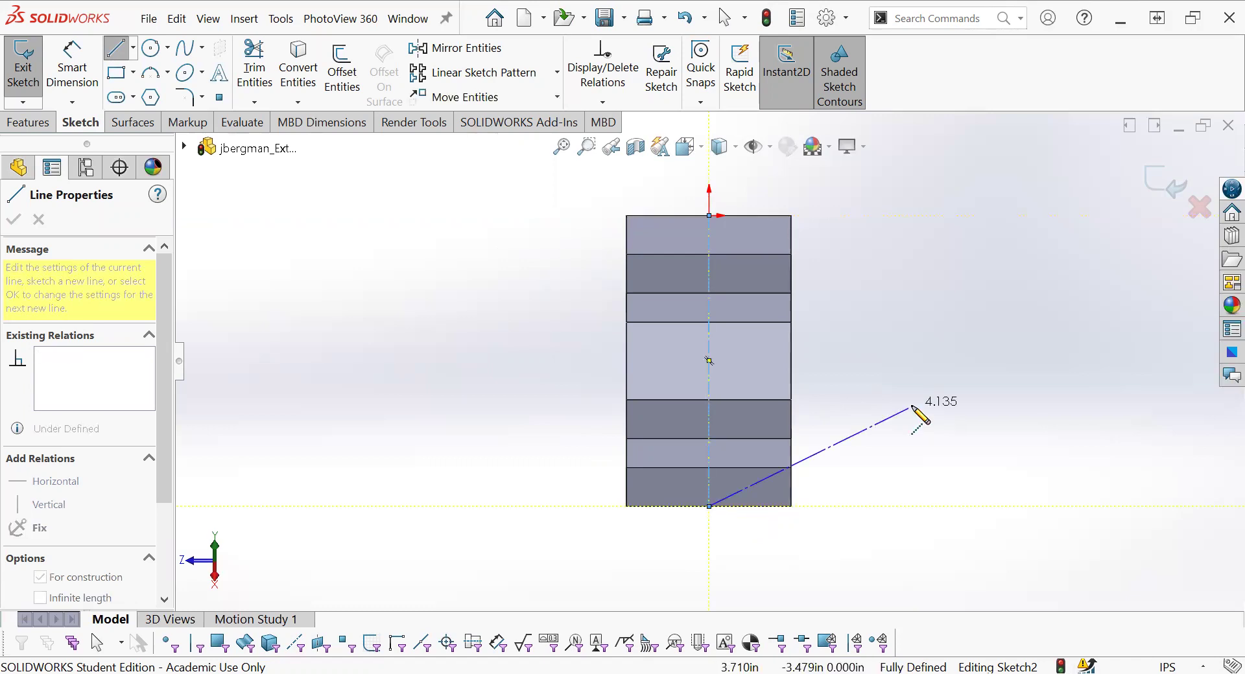
key(Escape)
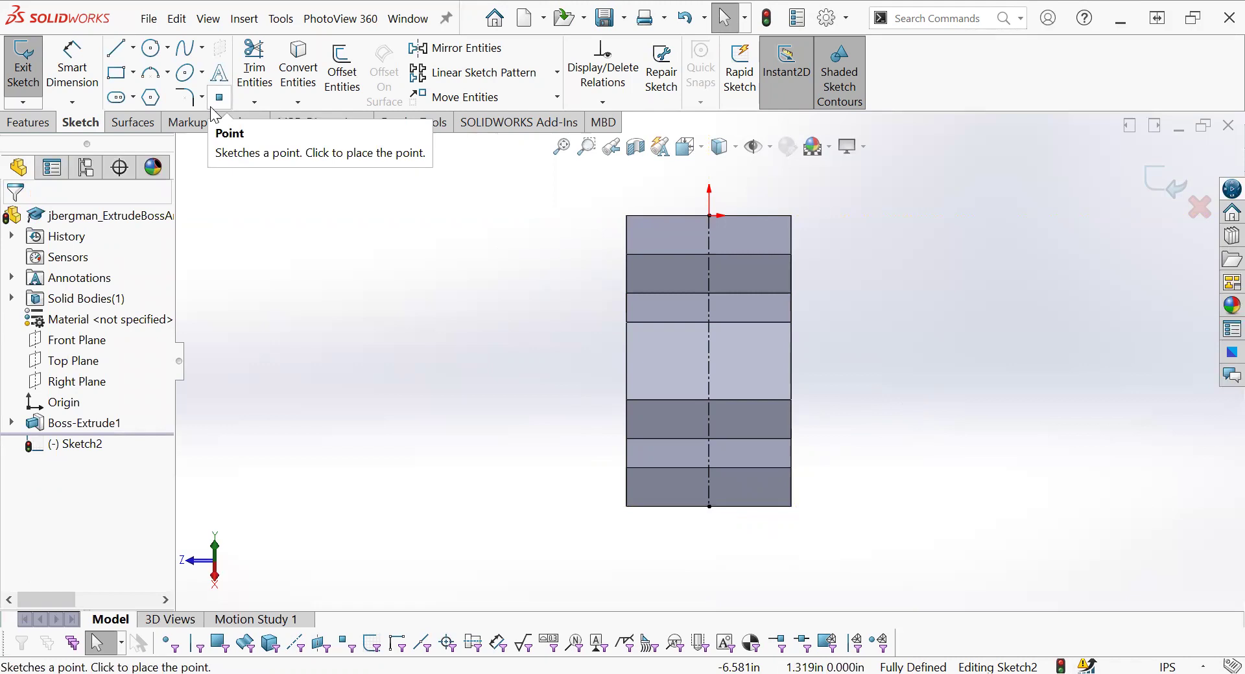
- Sketch two circles level with each other on the angled face, left radius about 0.32 in and right about 0.43 in, on either side of the centerline
click(150, 51)
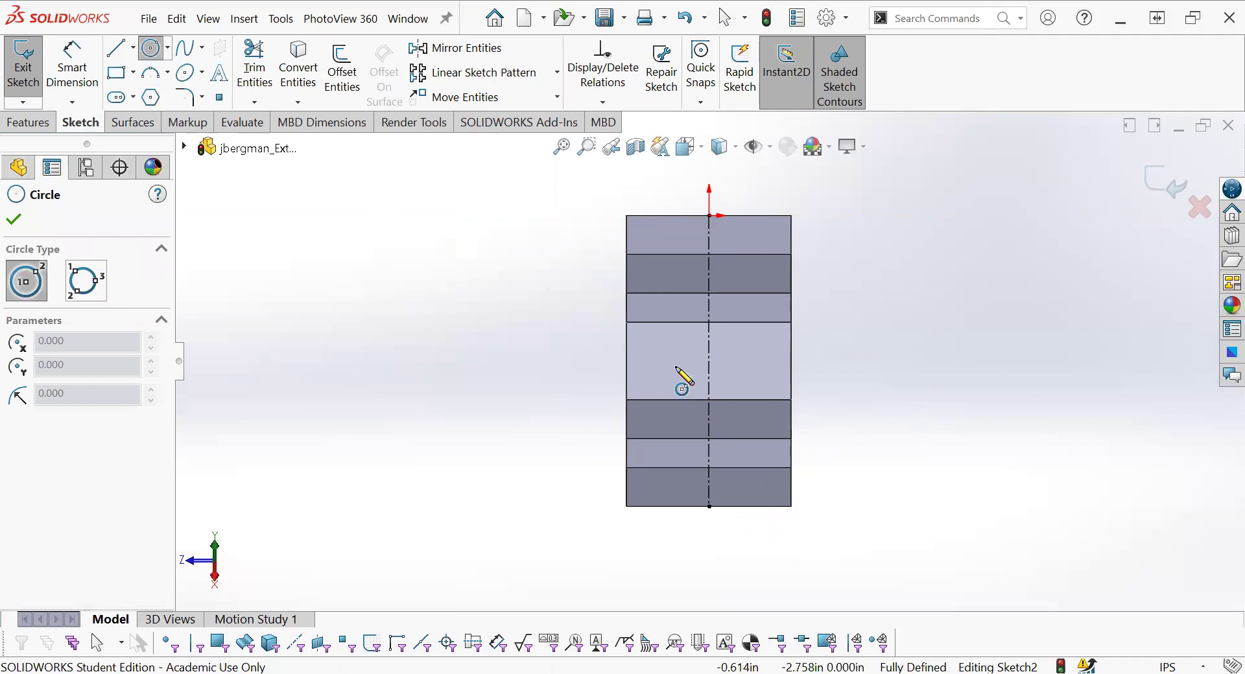
click(663, 358)
click(679, 357)
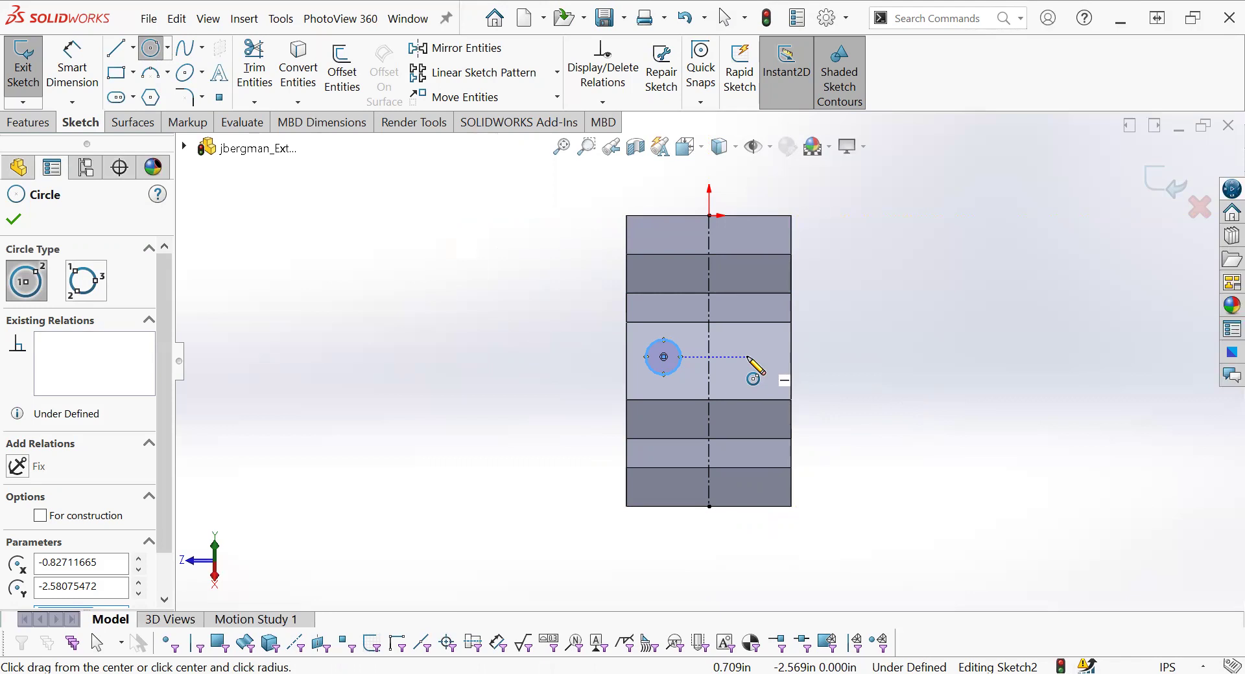
click(747, 356)
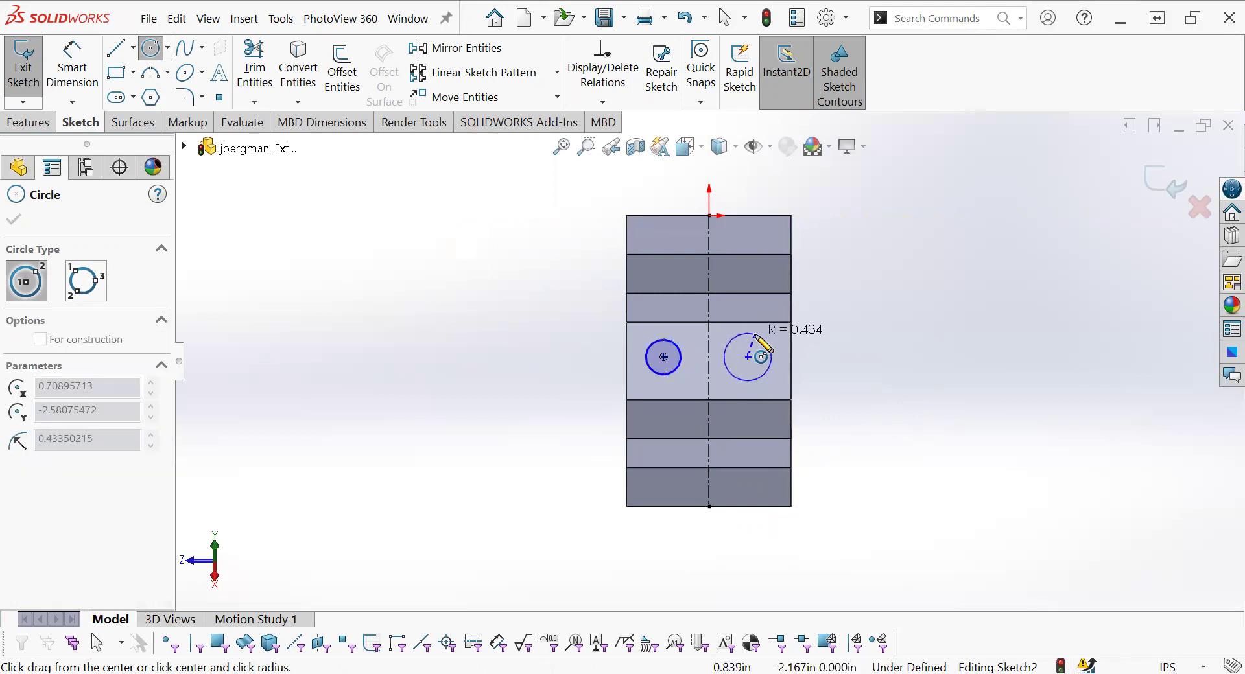
click(756, 337)
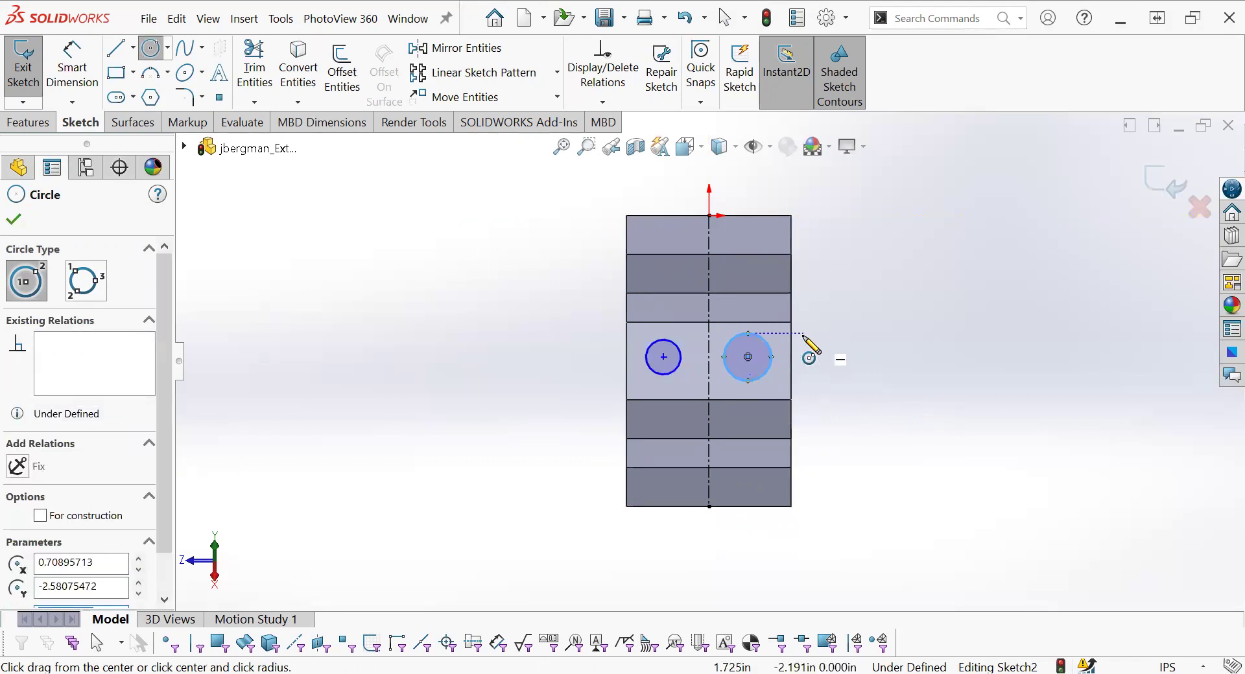
key(Escape)
key(Escape)
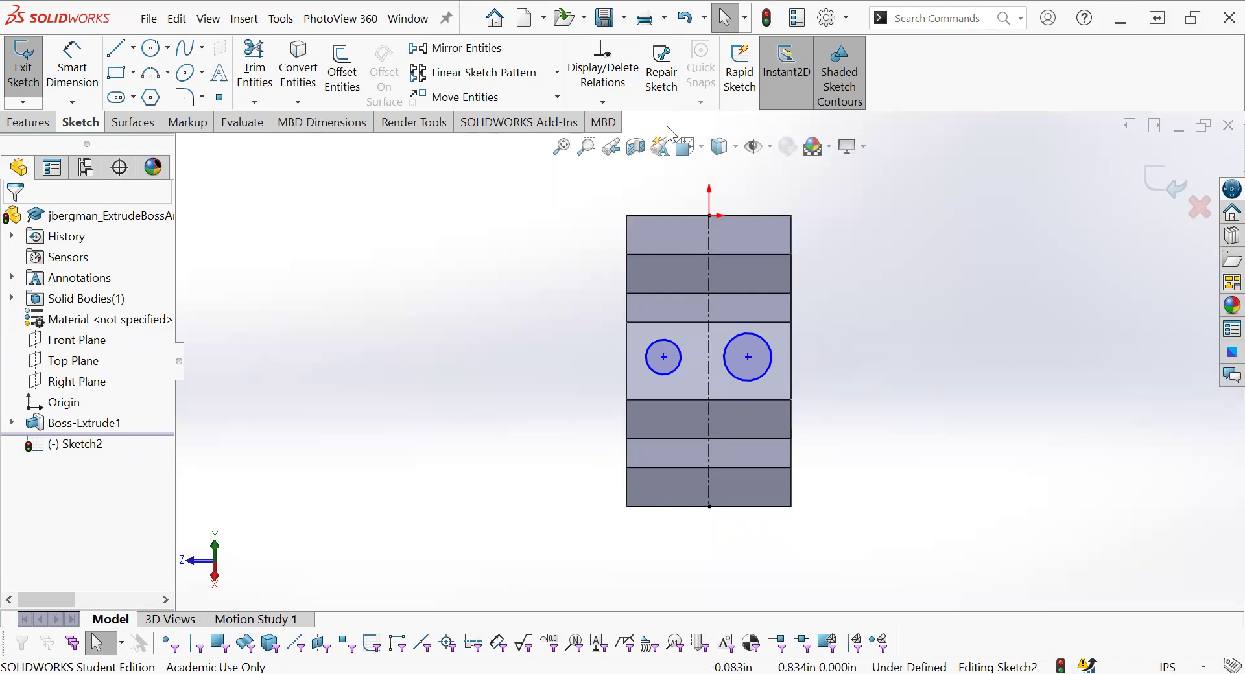
- Add a Symmetric relation between the two circles about the vertical centerline
click(607, 108)
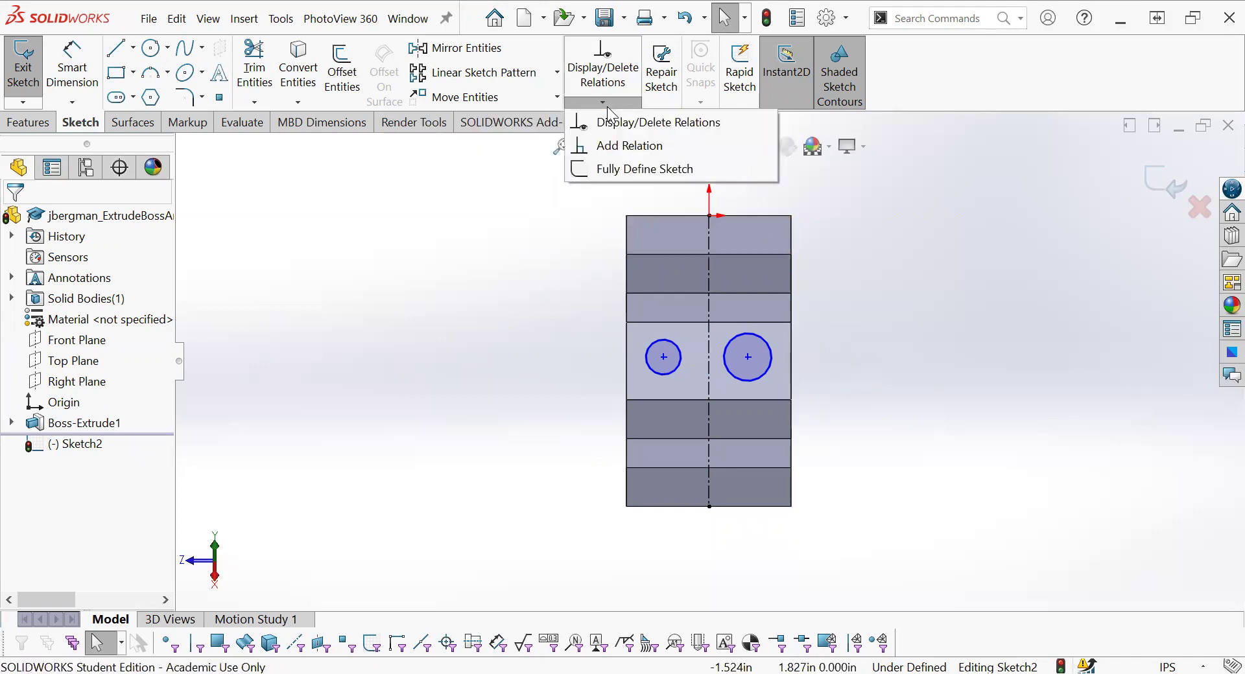
click(607, 108)
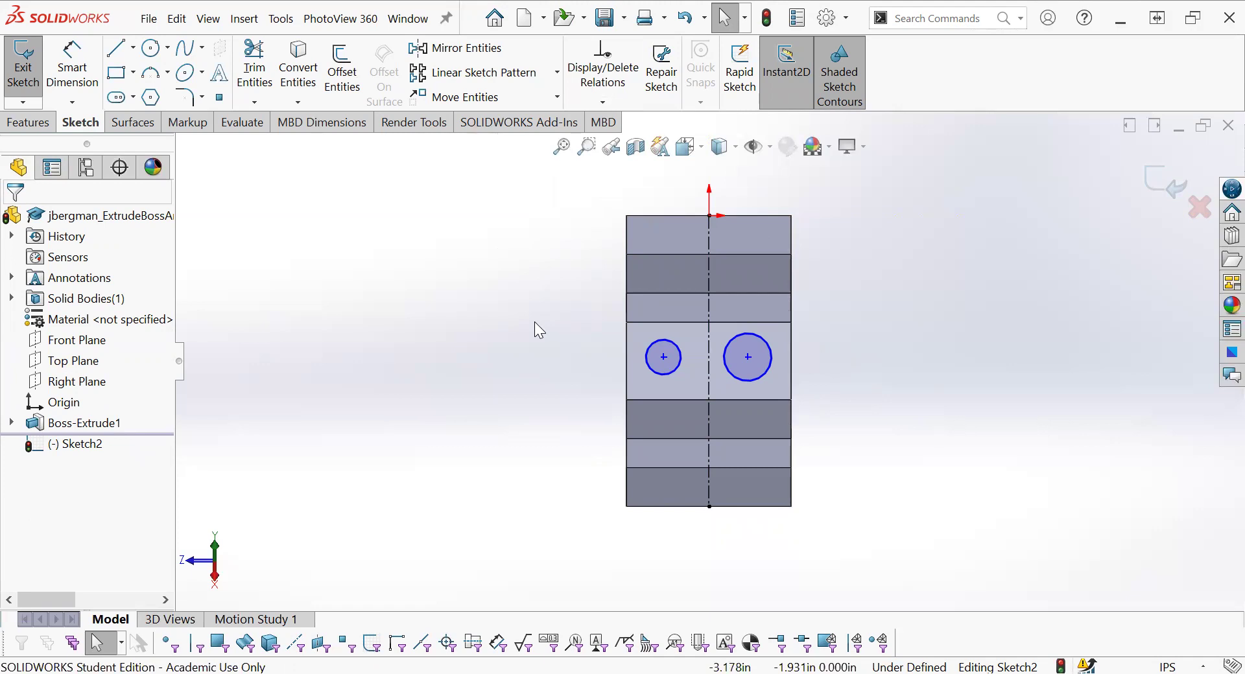
click(660, 376)
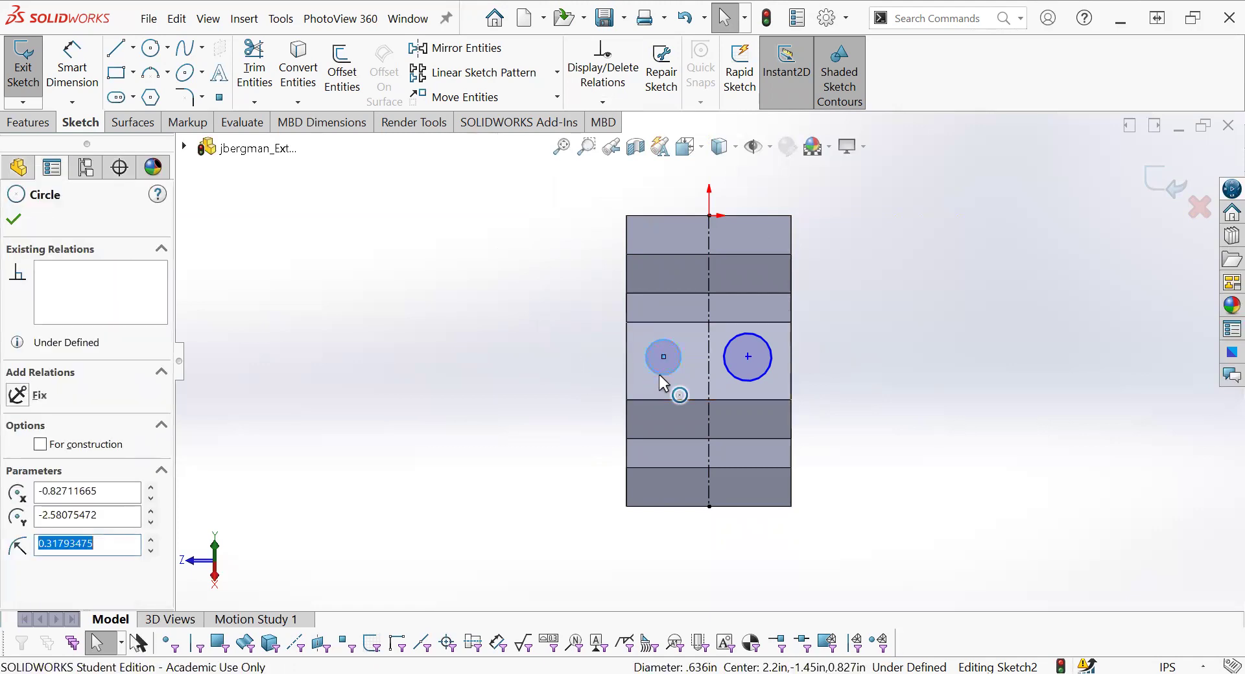
click(706, 385)
ctrl+click(731, 376)
ctrl+click(732, 374)
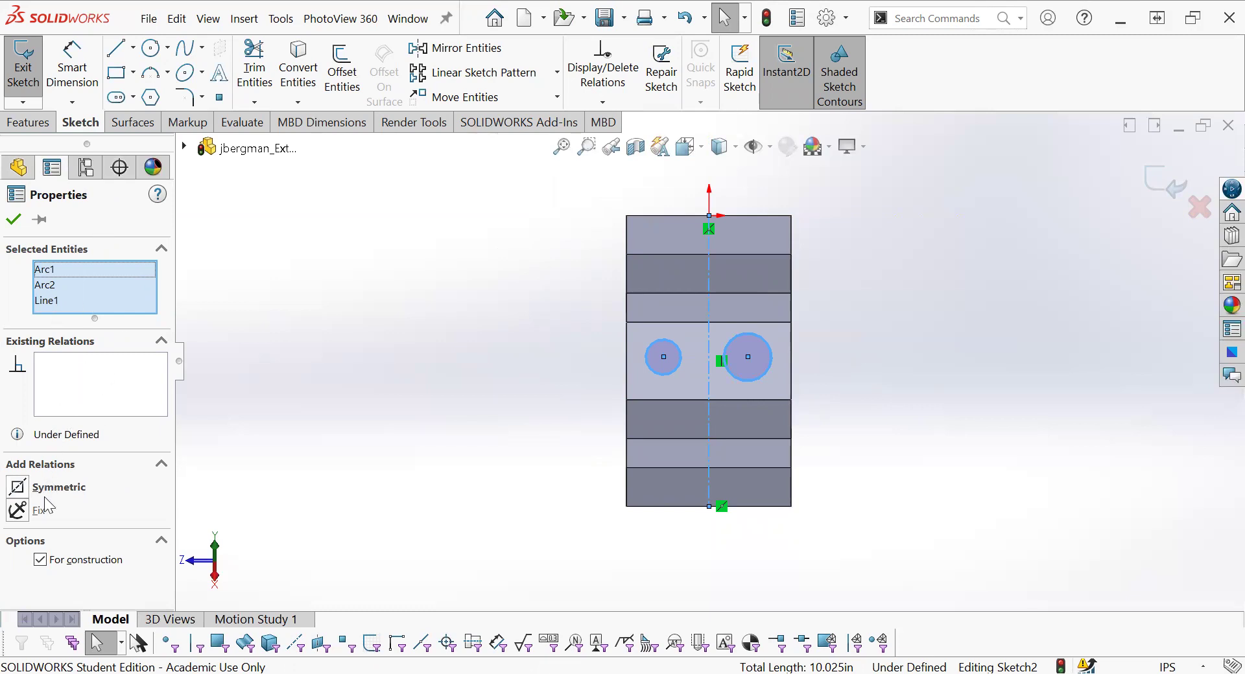
click(19, 487)
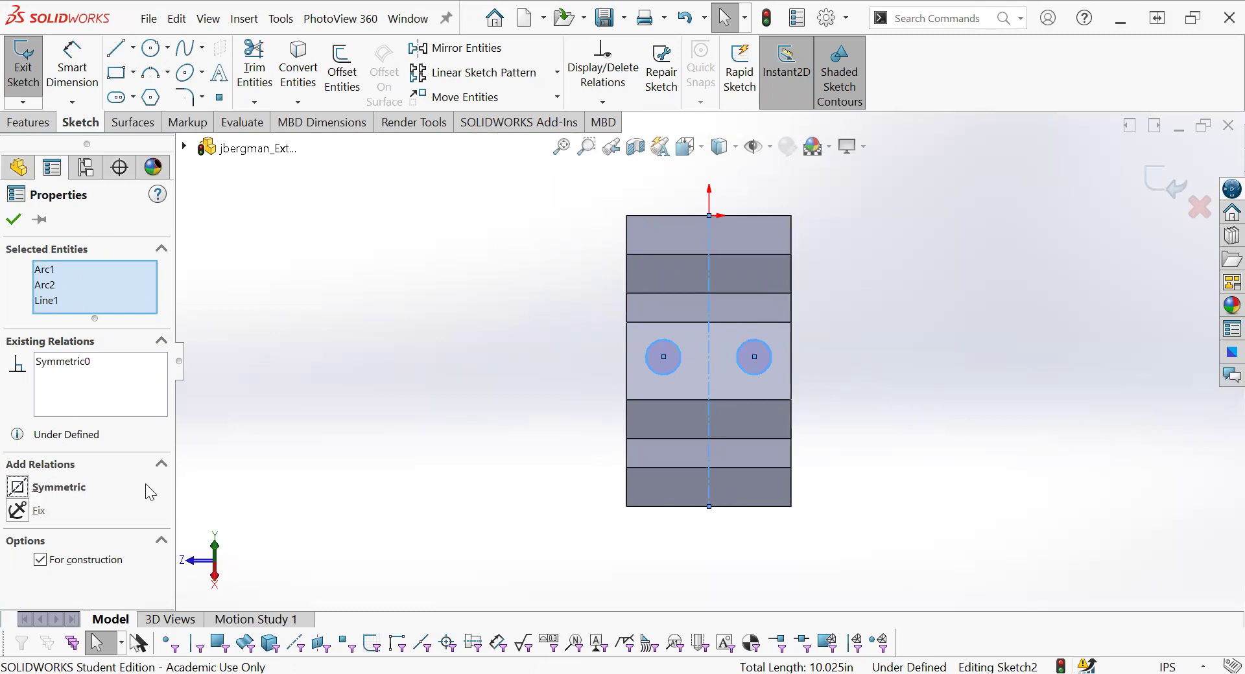
click(13, 219)
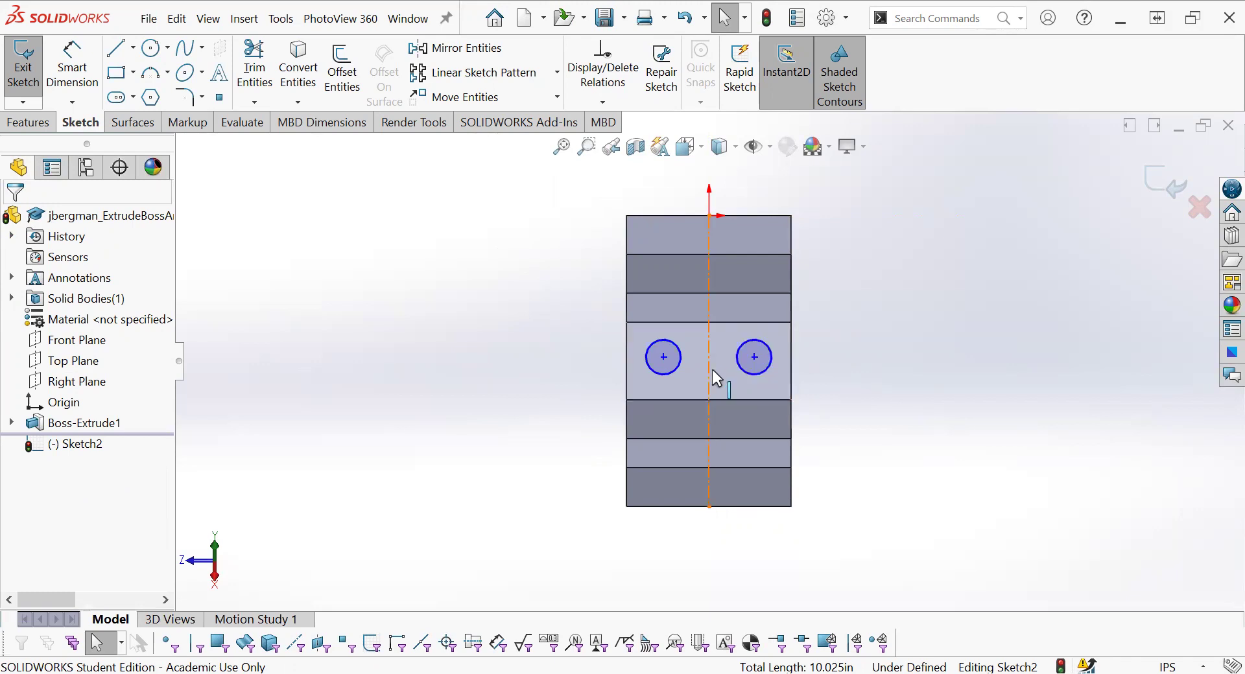
- Dimension the left circle's diameter, placed left of the part, and set it to 0.5 in
click(70, 78)
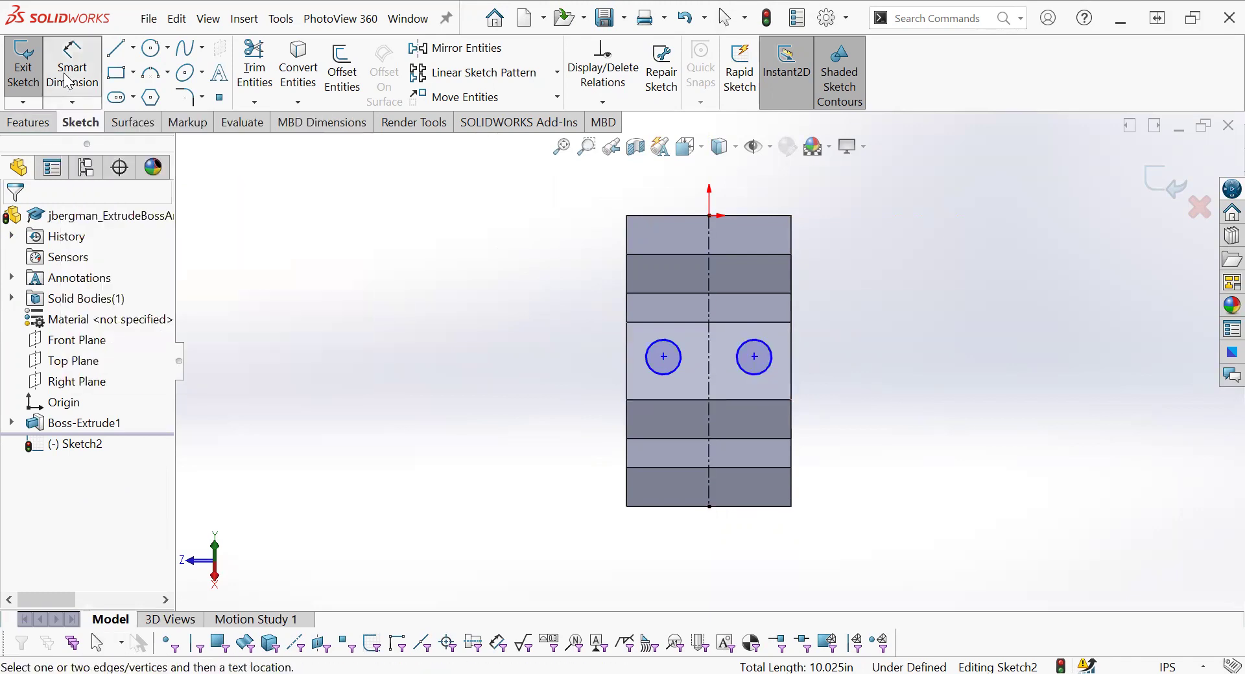
click(646, 363)
click(526, 333)
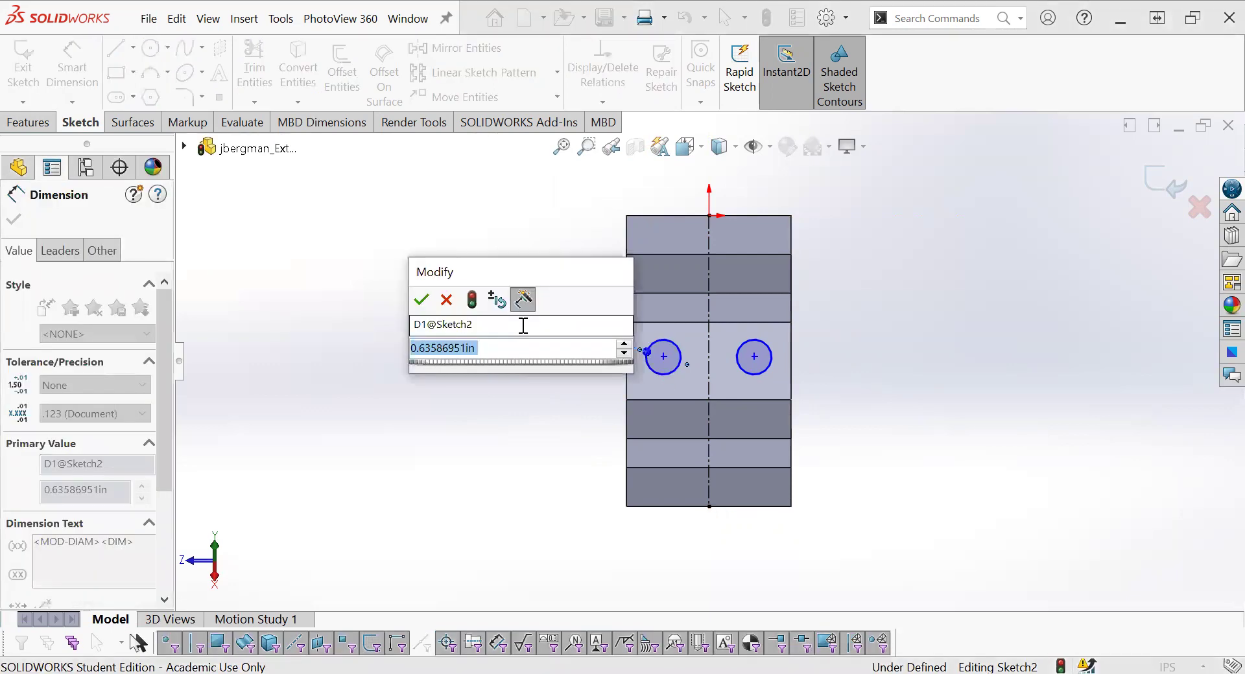
text(.)
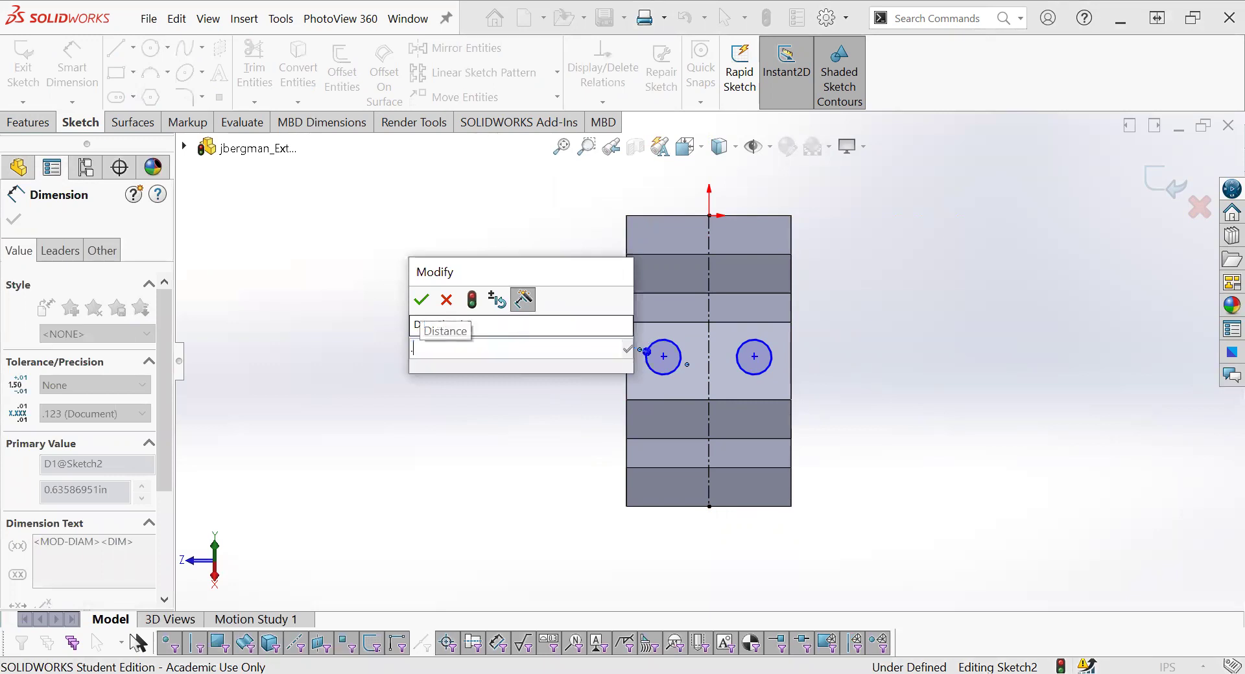
text(5)
key(Return)
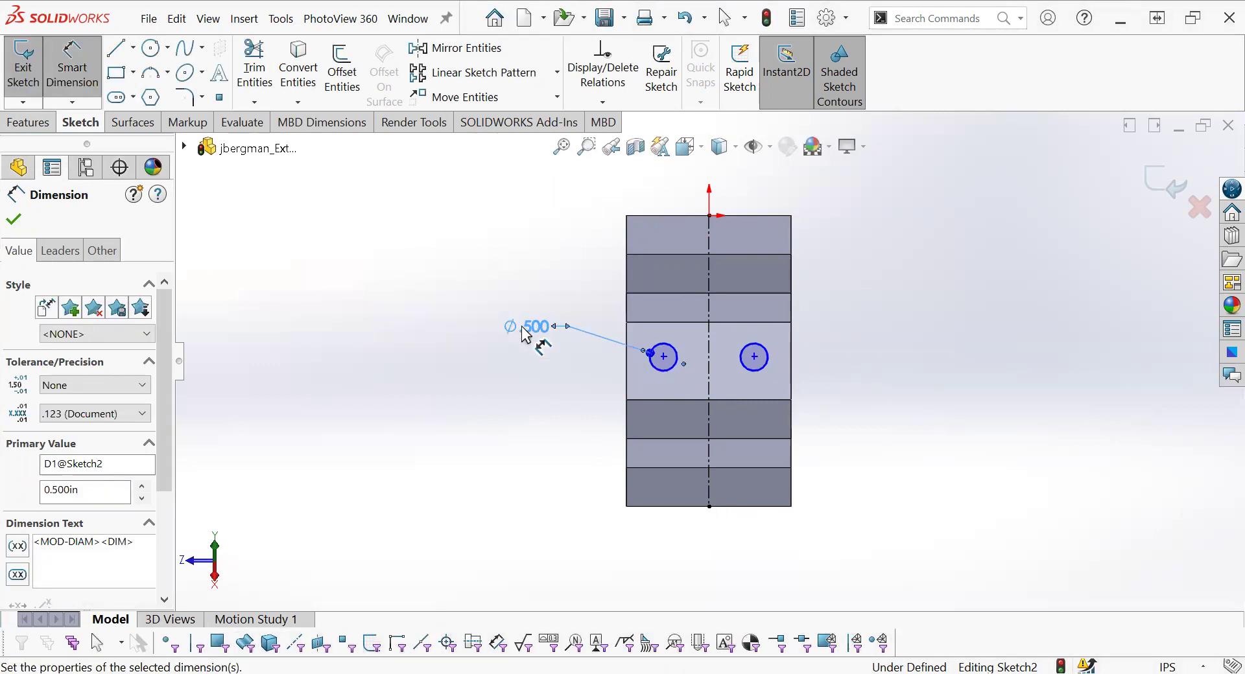
- Dimension the horizontal distance between the two circle centers, placed below the part, and set it to 1.5 in
click(665, 373)
click(752, 369)
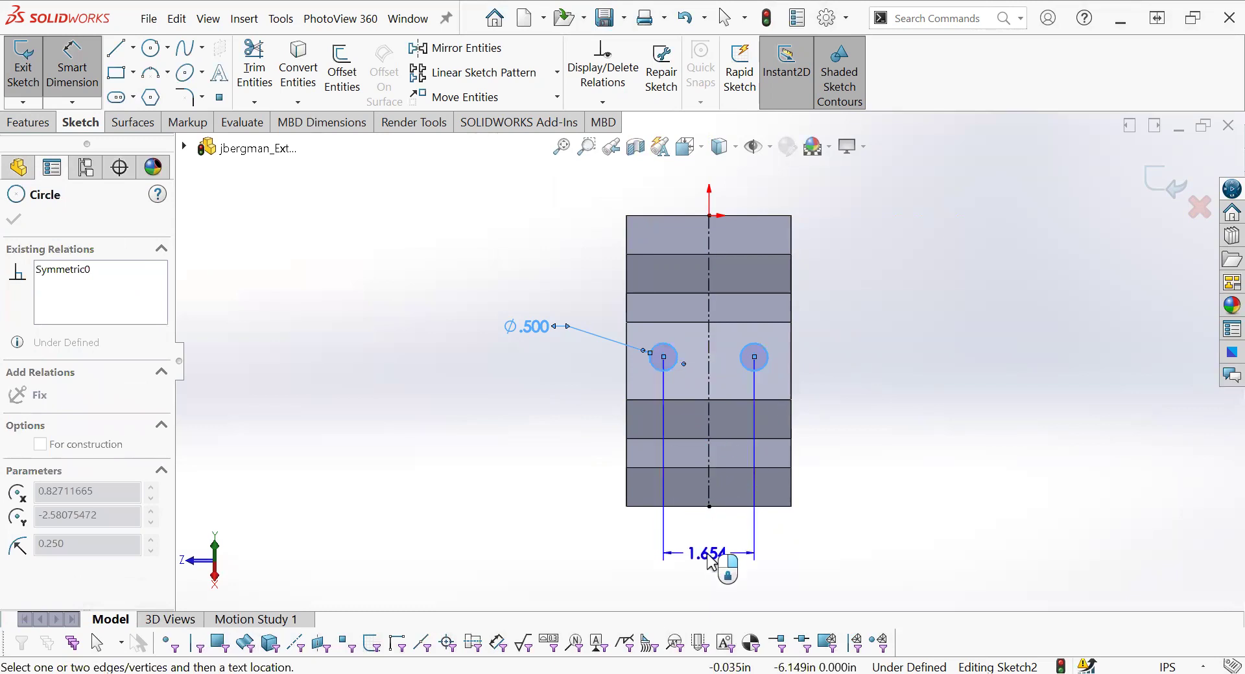
click(711, 563)
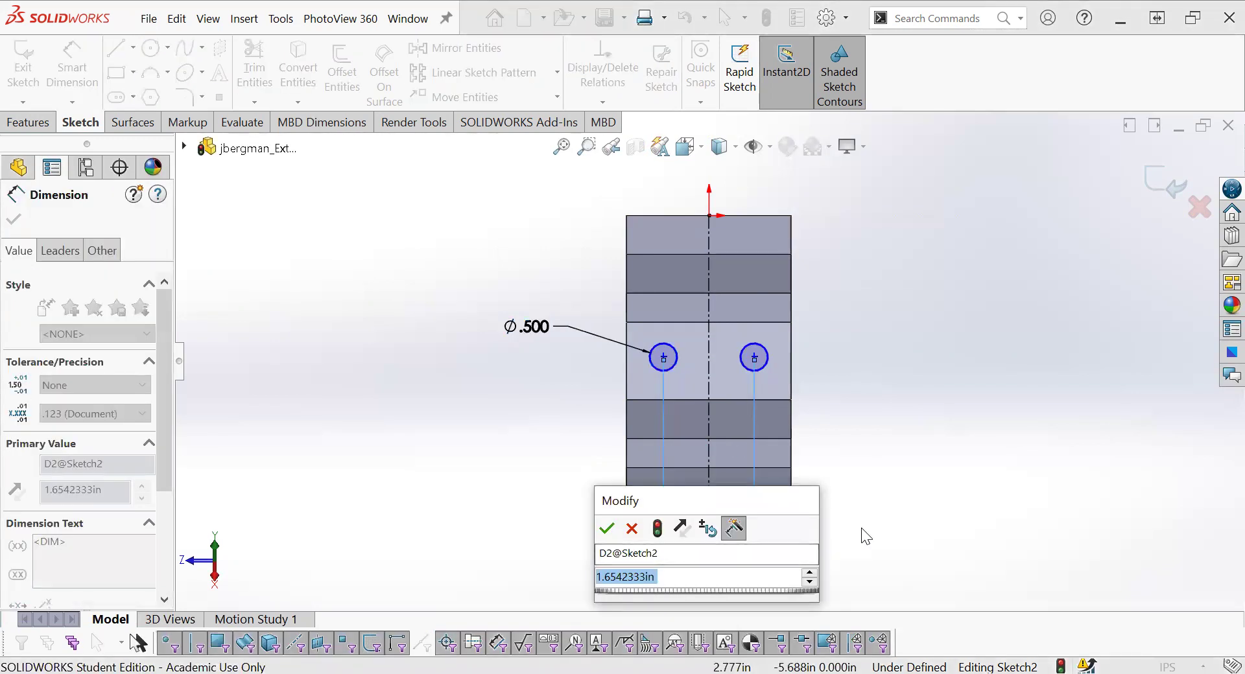
text(1.5)
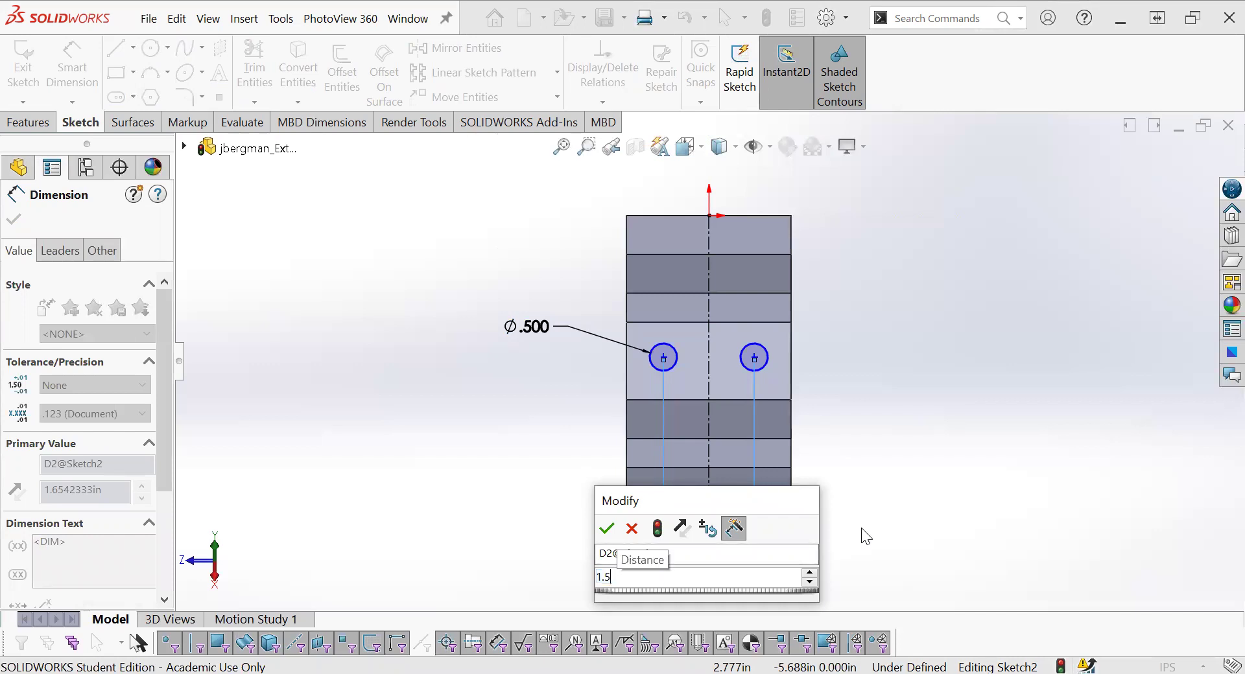
key(Return)
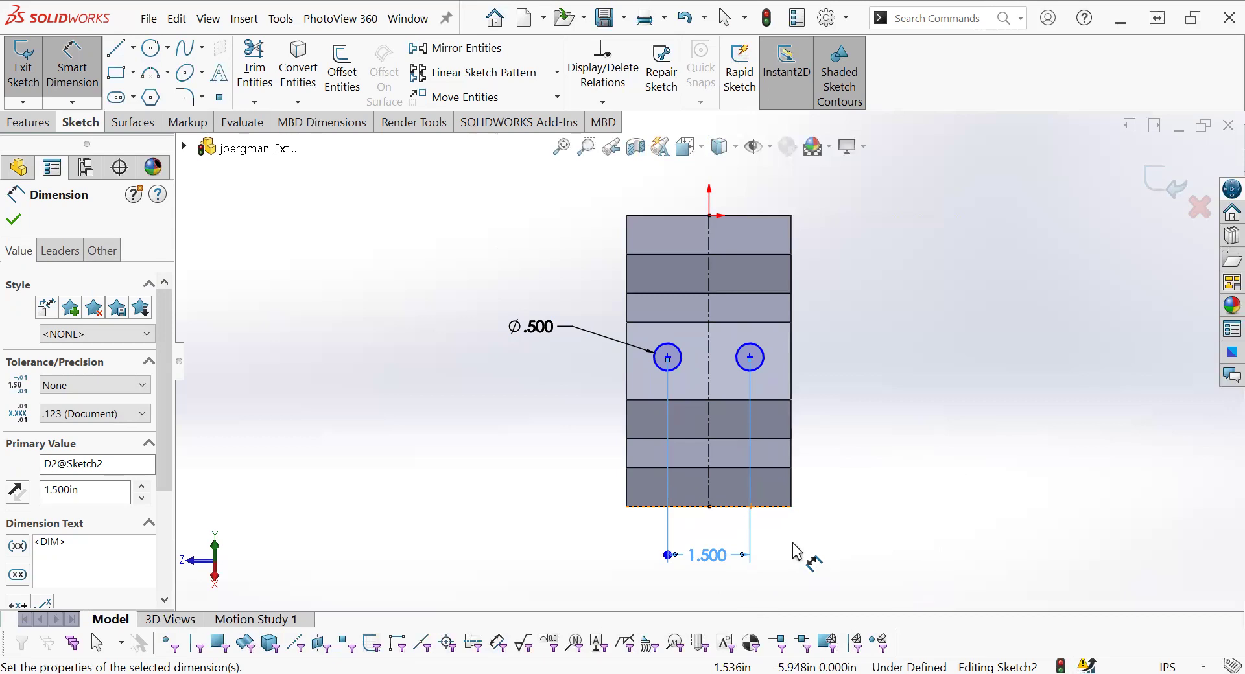
key(Escape)
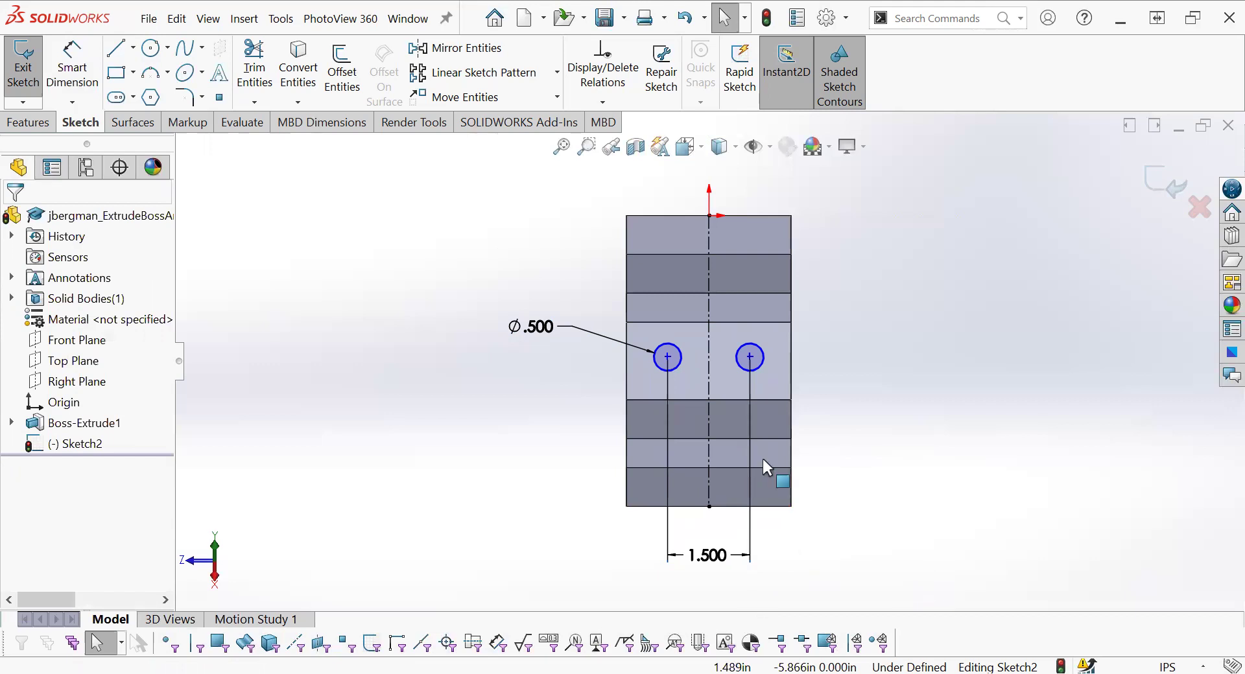
click(763, 359)
drag(827, 346, 374, 295)
click(823, 387)
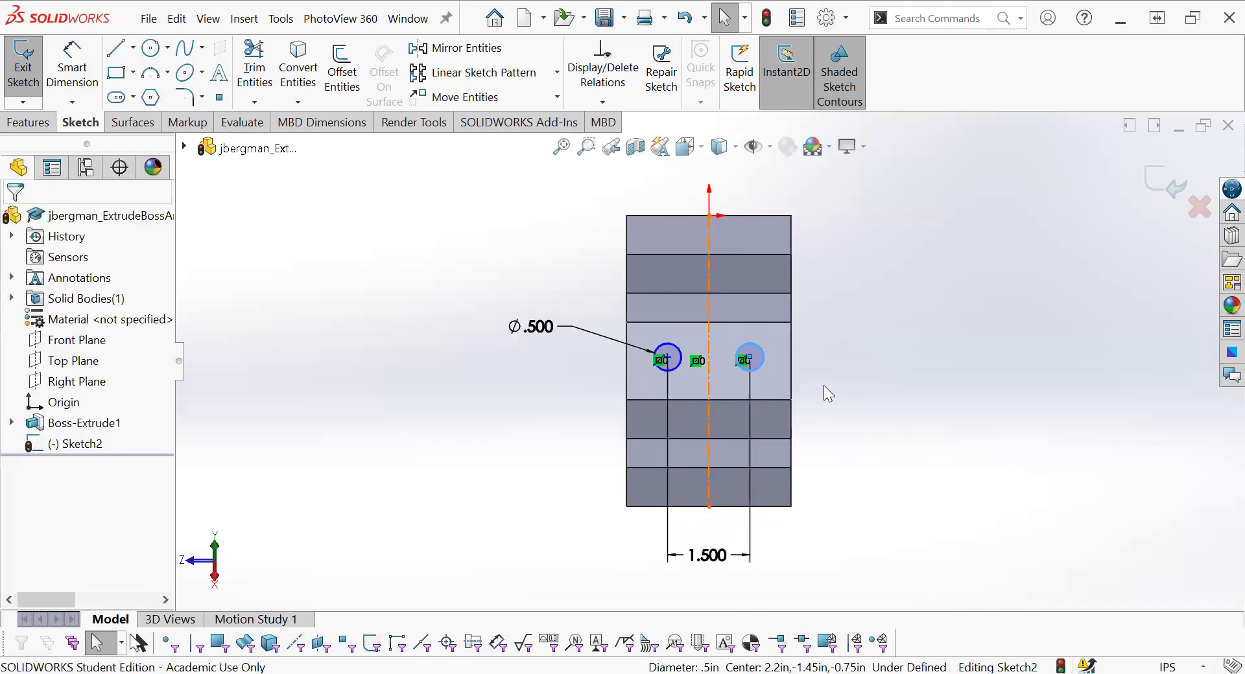
drag(964, 393, 599, 398)
click(599, 398)
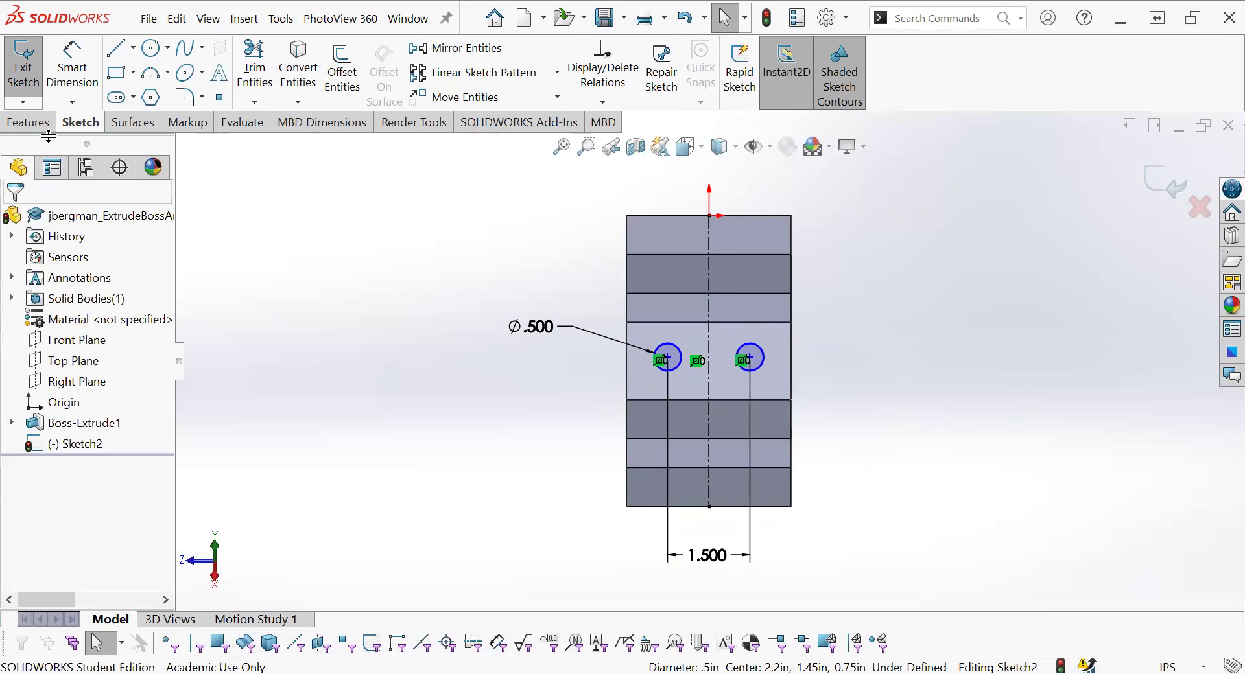
click(676, 356)
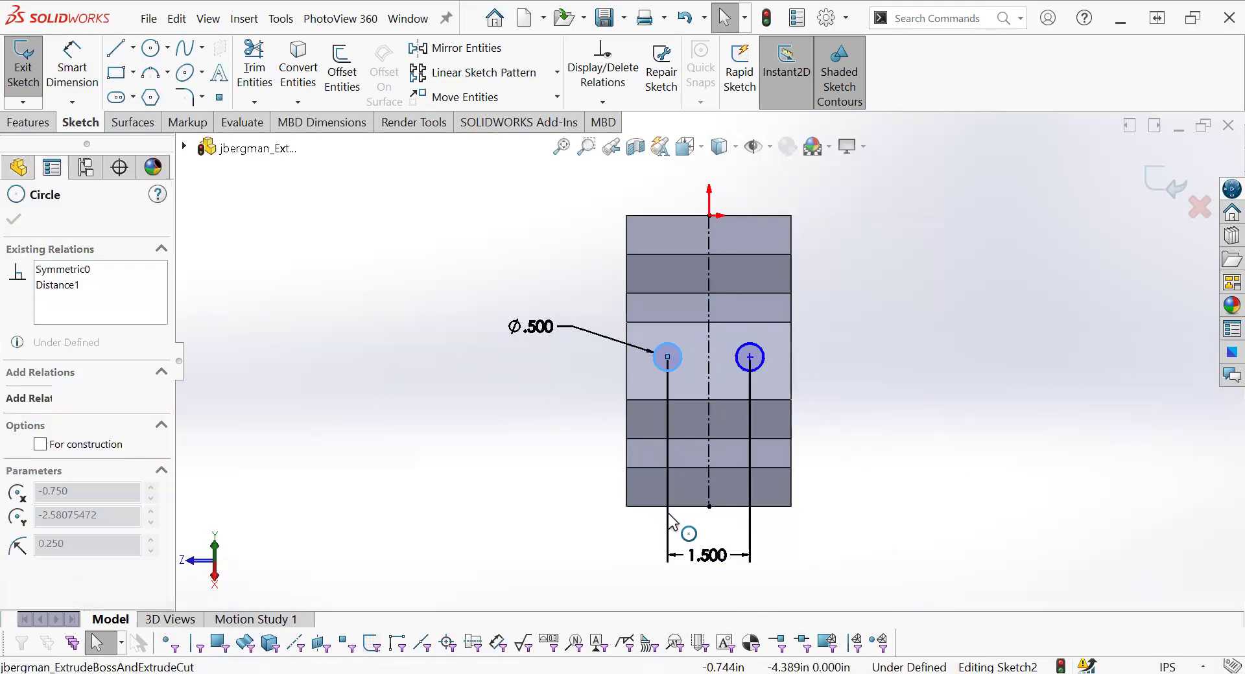
click(443, 462)
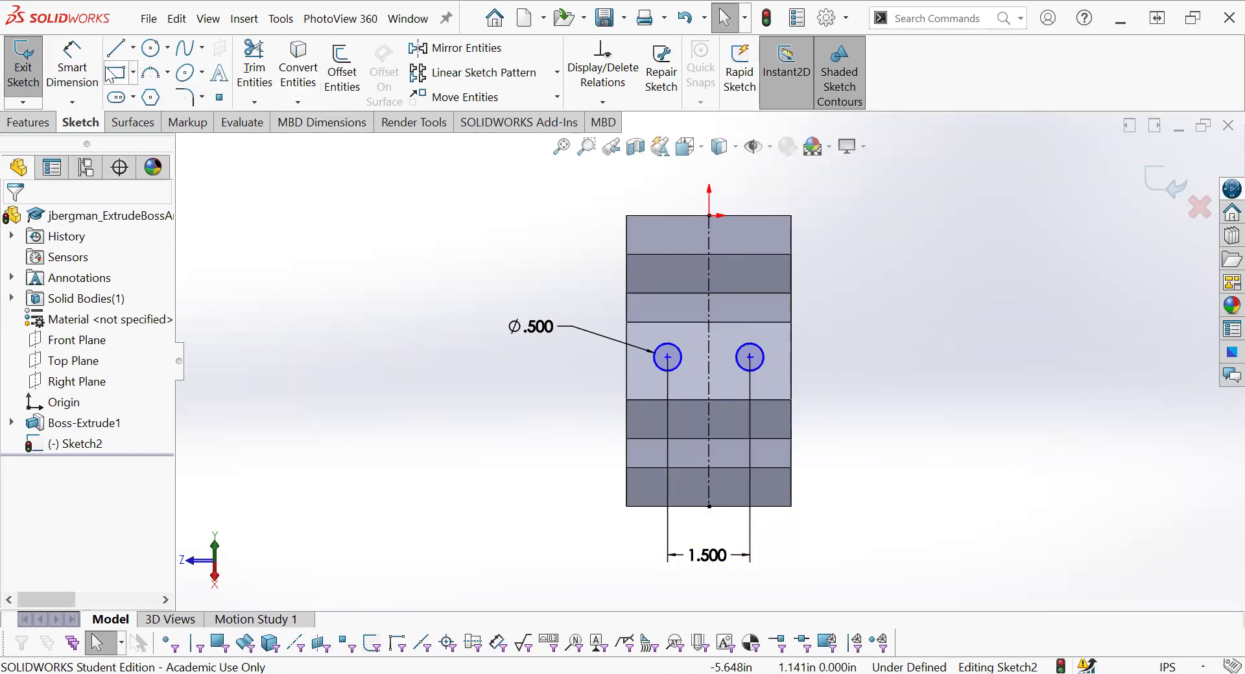
- Dimension the distance from the angled face's lower edge to the left circle's center and set it to 0.707 in
click(72, 71)
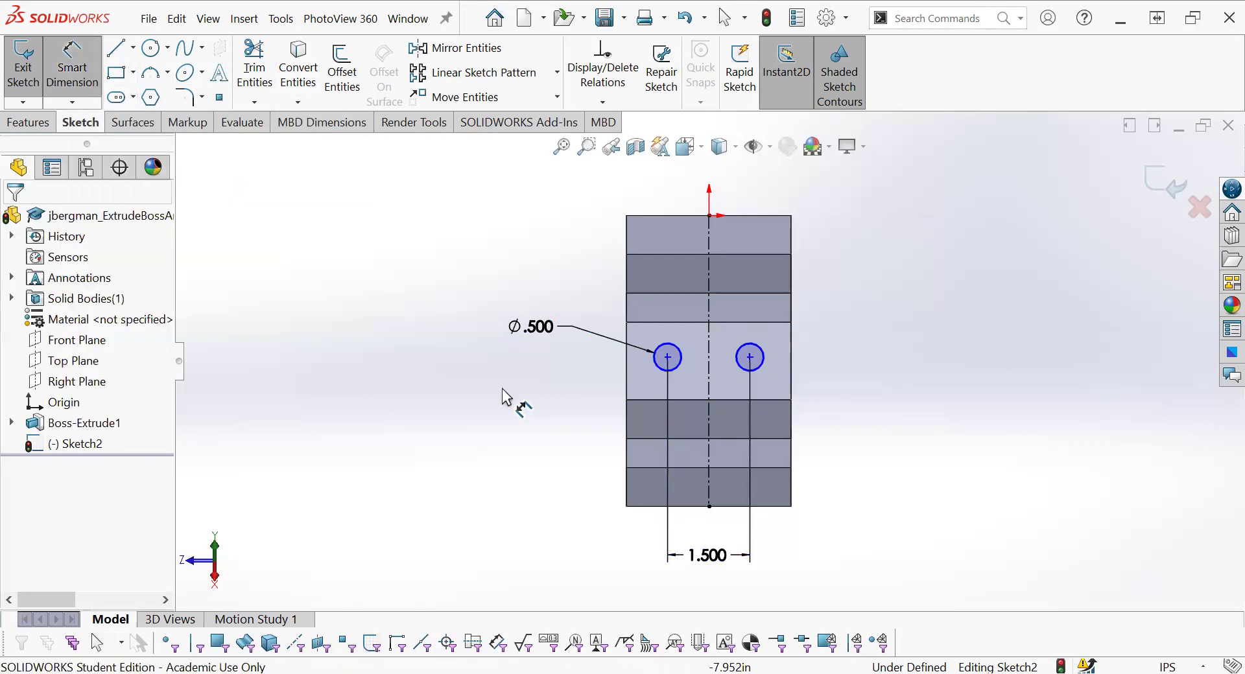
click(648, 402)
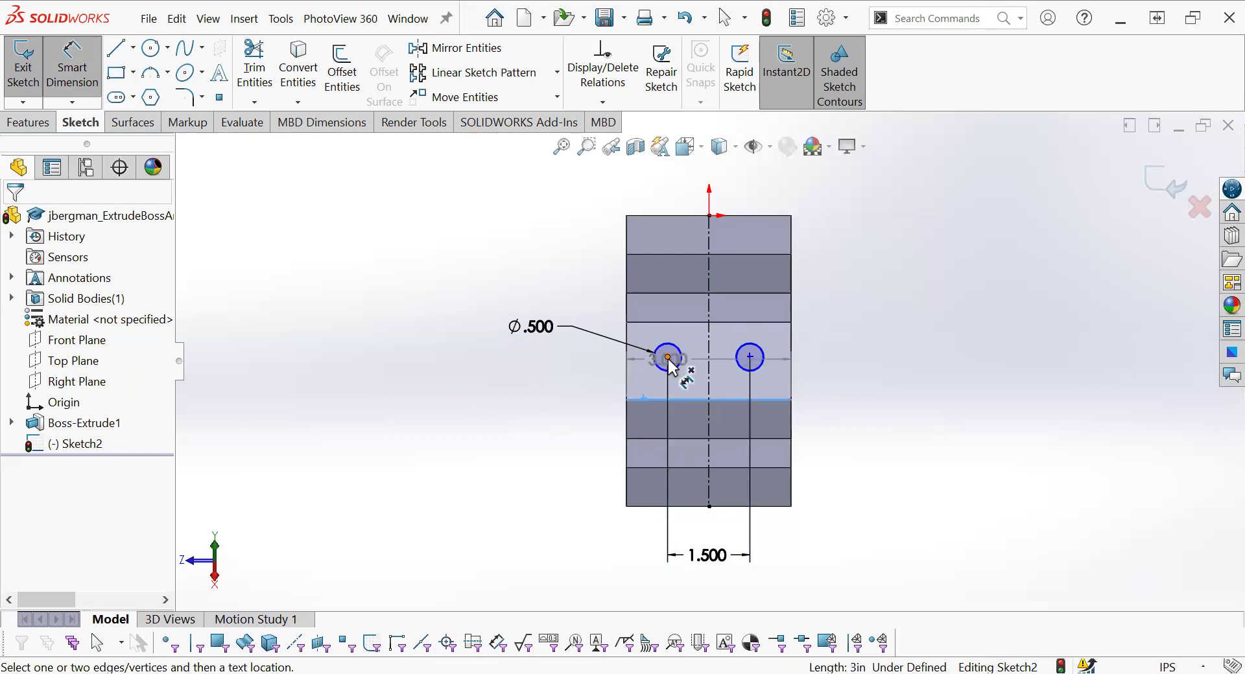
click(668, 358)
click(527, 389)
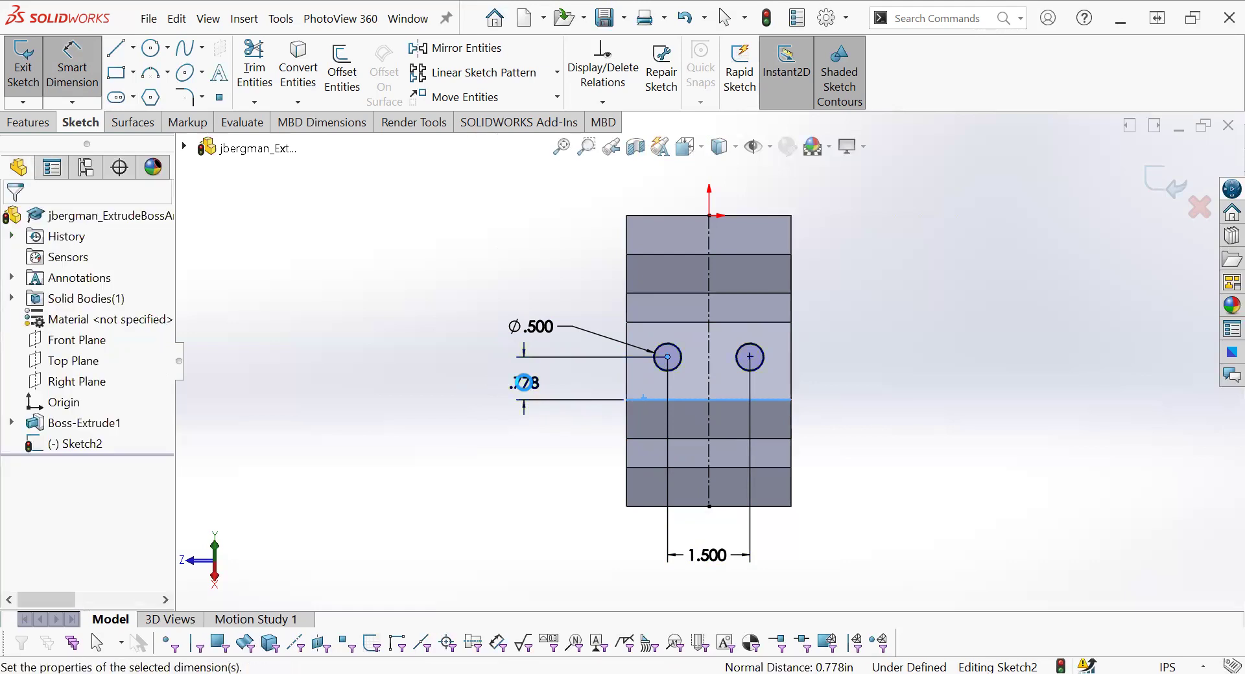
text(.)
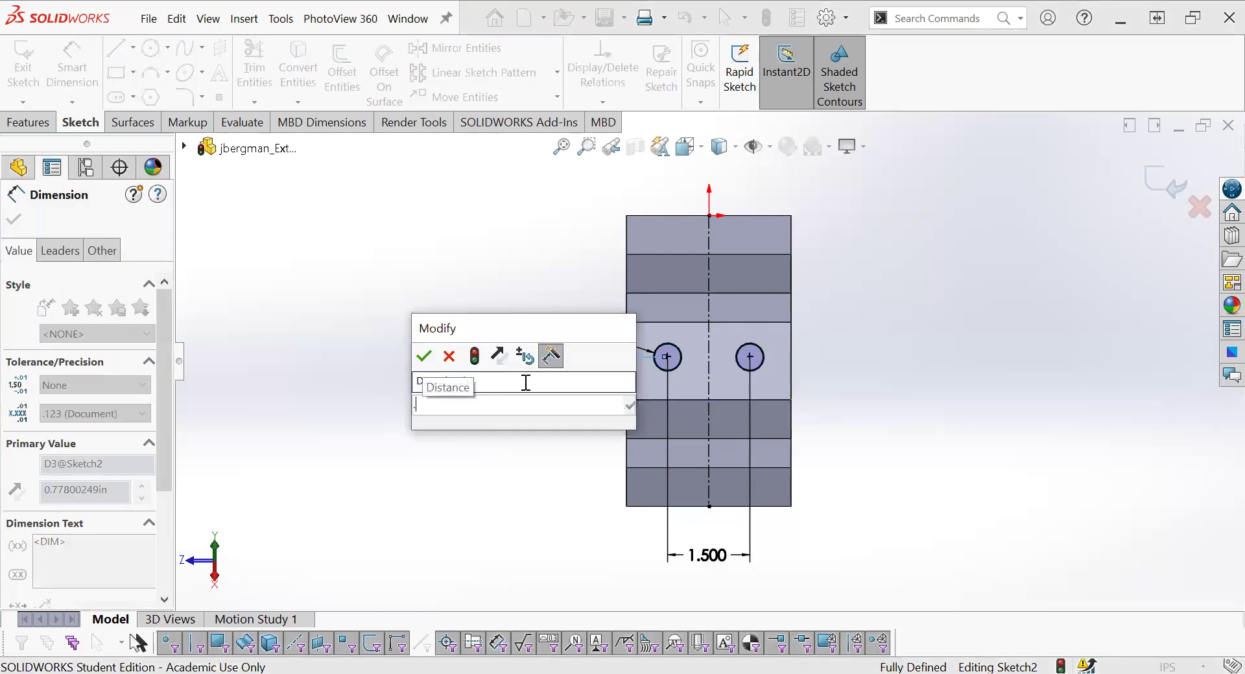
text(7.)
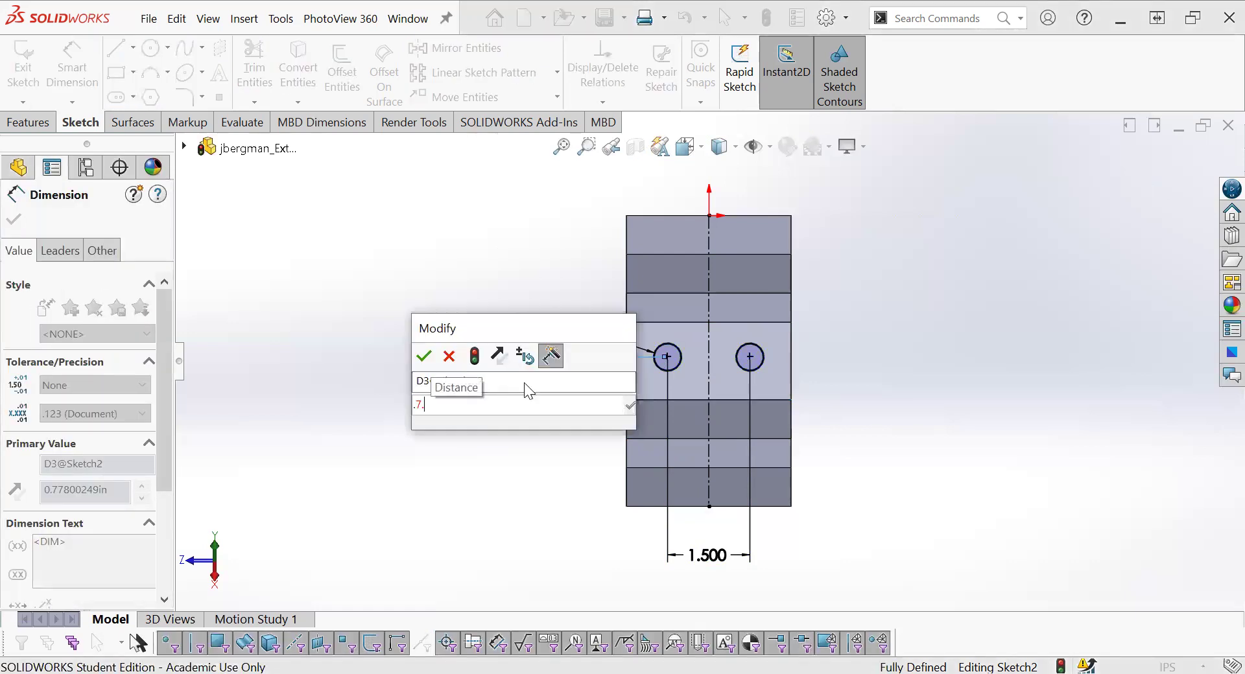
text(07)
key(Return)
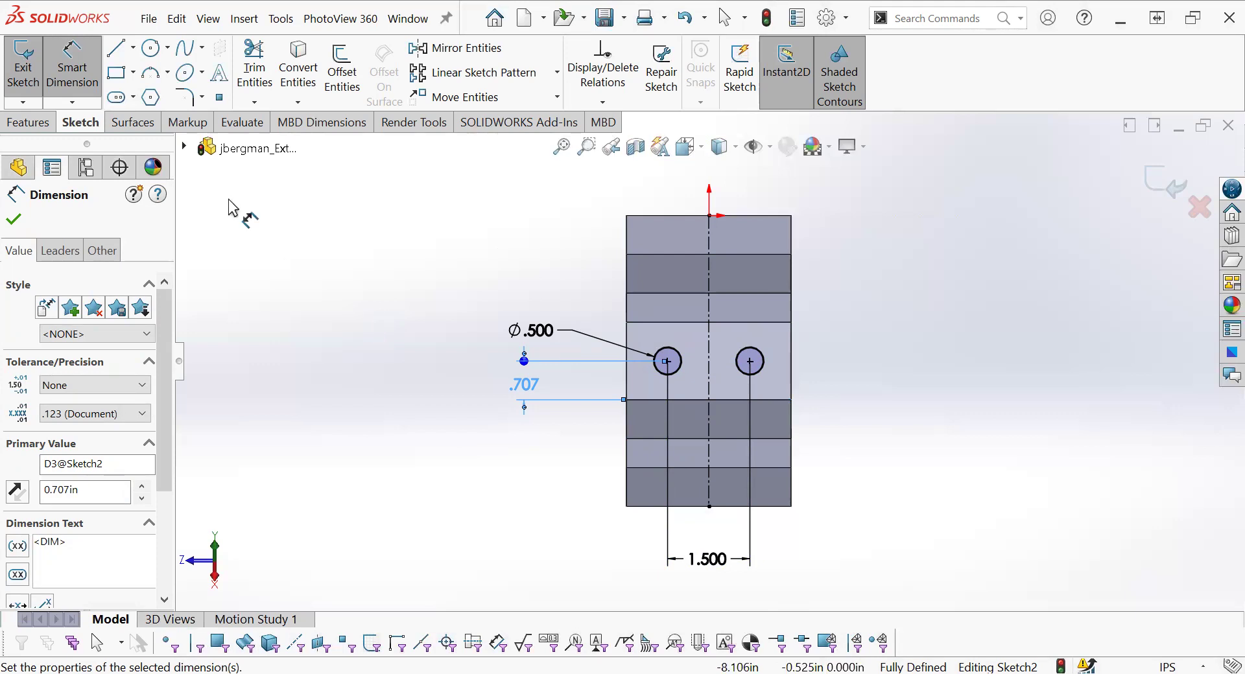
- Extrude-cut the two circles with the Through All end condition to make holes through the angled face
click(29, 126)
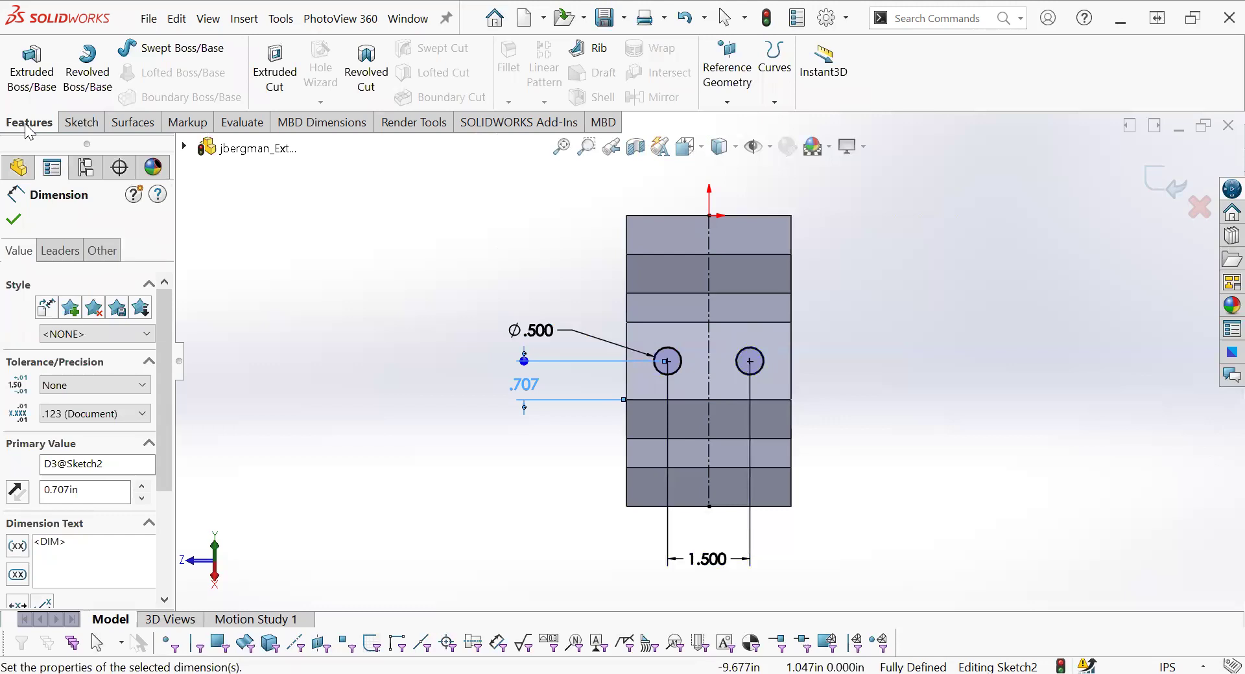
click(294, 95)
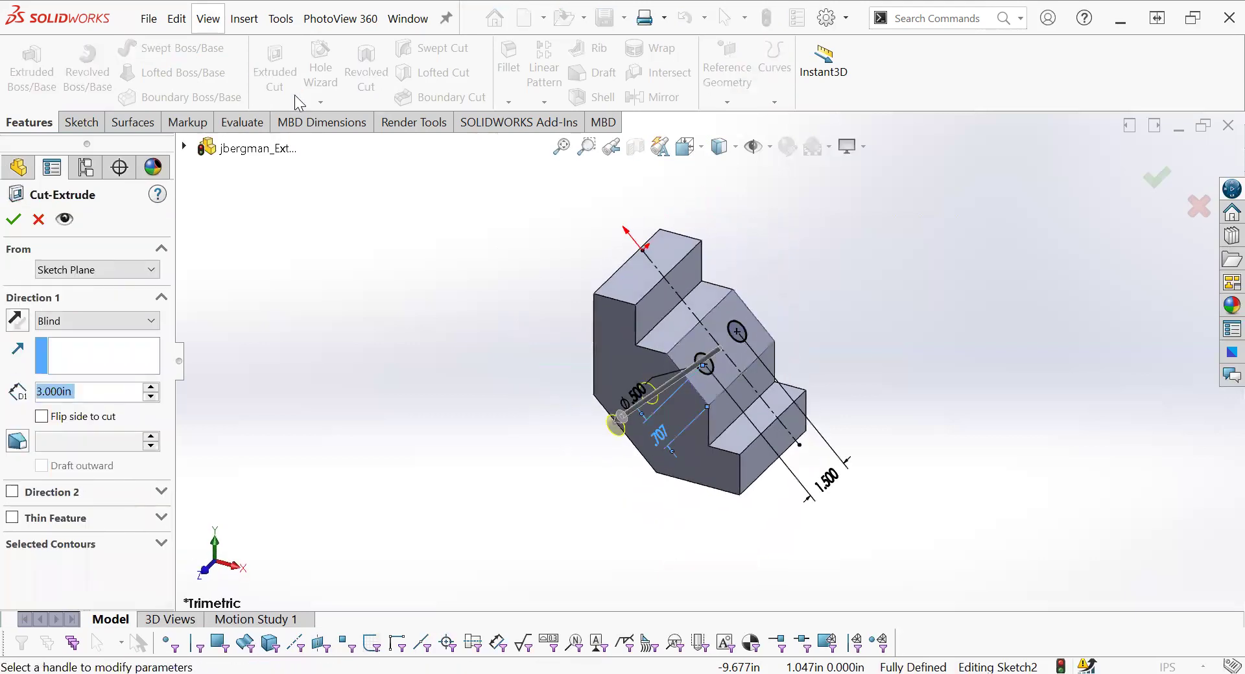
click(130, 324)
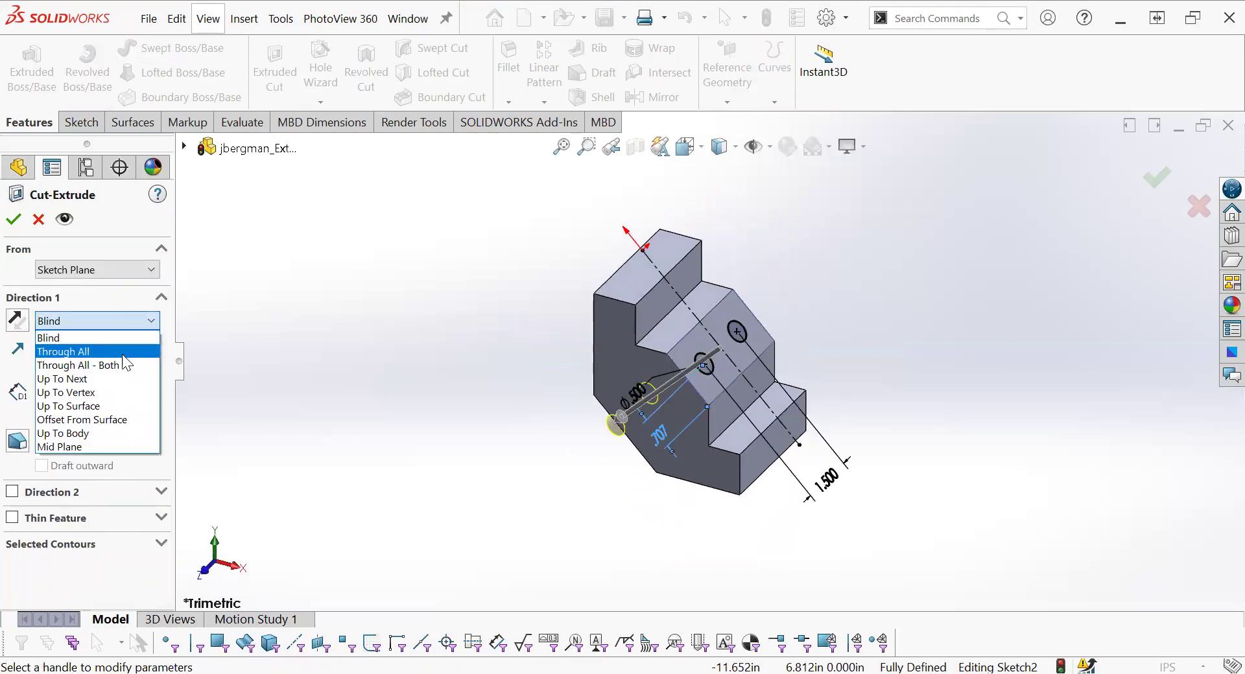
click(114, 352)
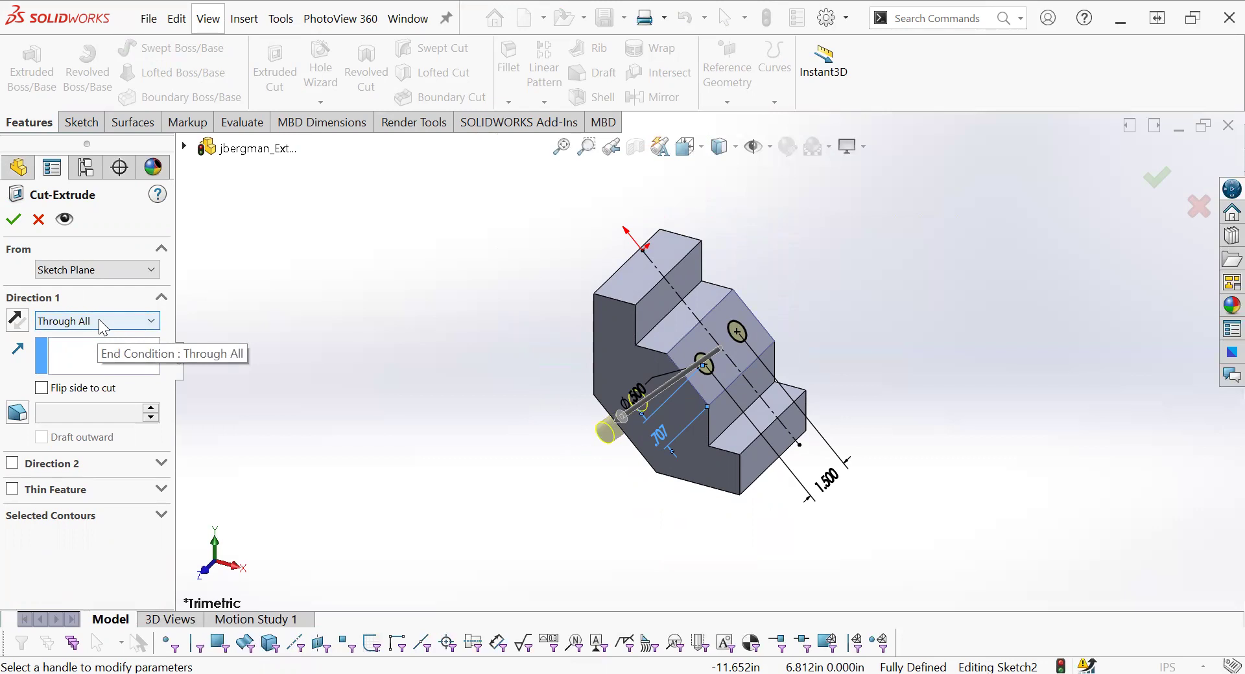
click(20, 226)
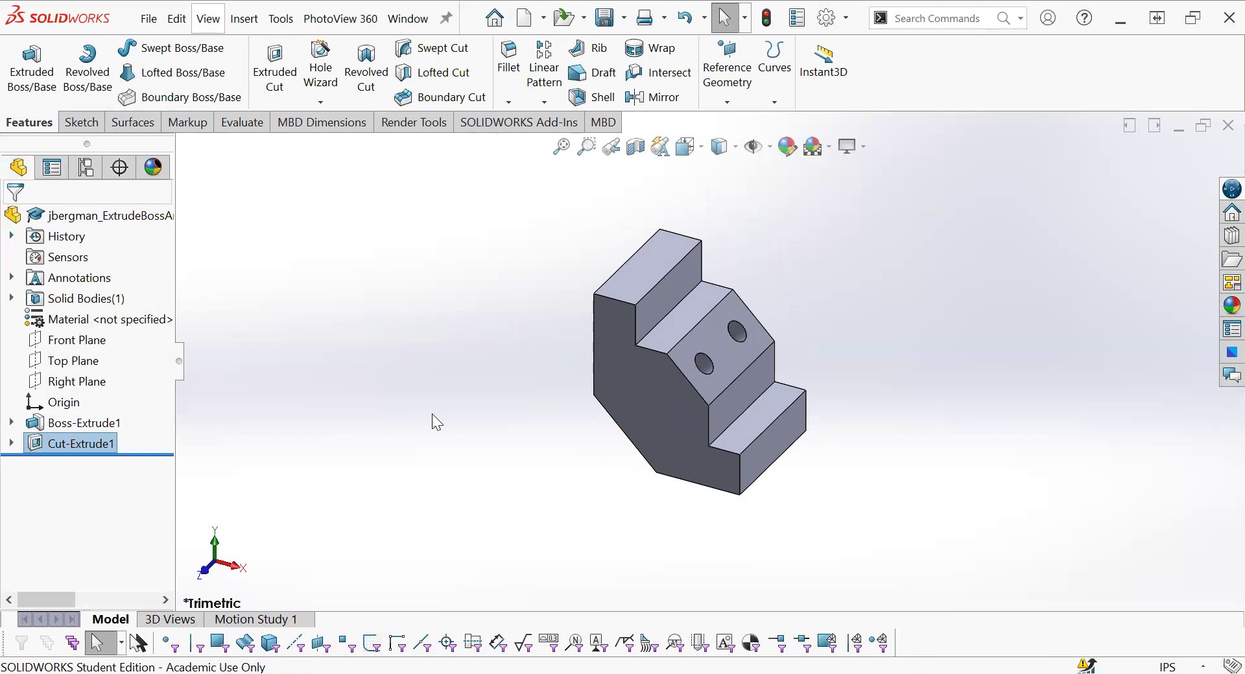
- Sketch a corner rectangle about 0.45 in wide and 1.1 in high on the part's top face, starting on its inner edge
click(659, 267)
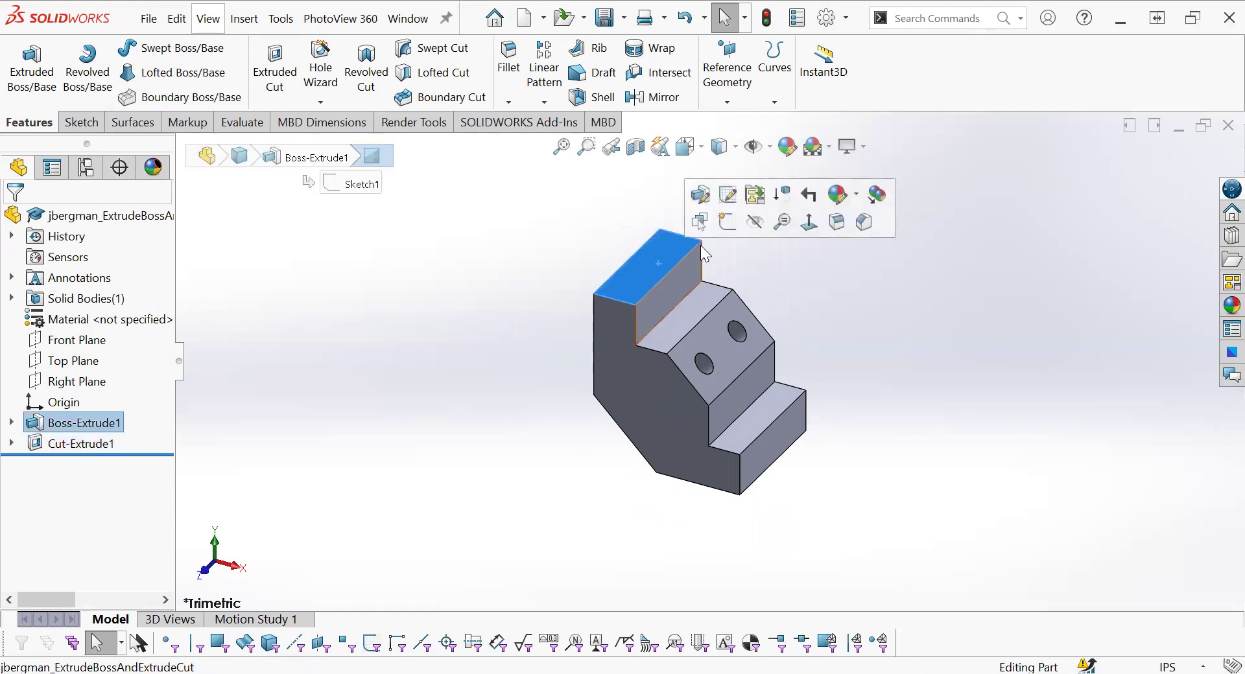
click(726, 223)
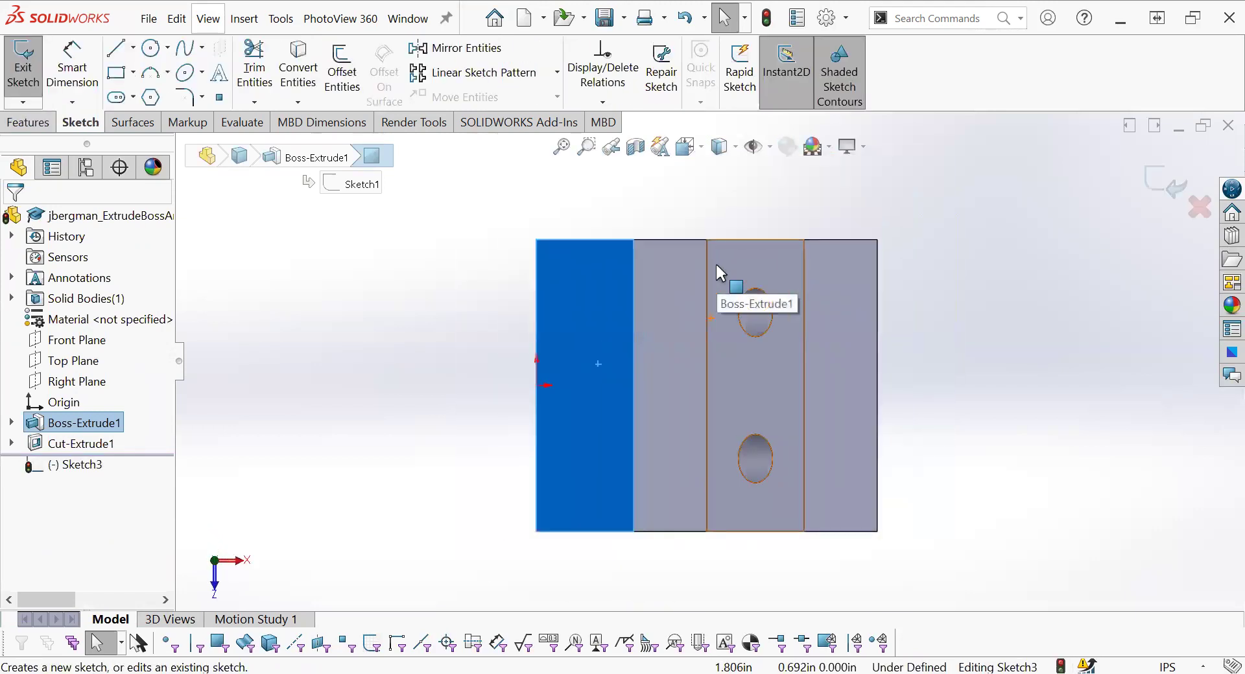
click(133, 73)
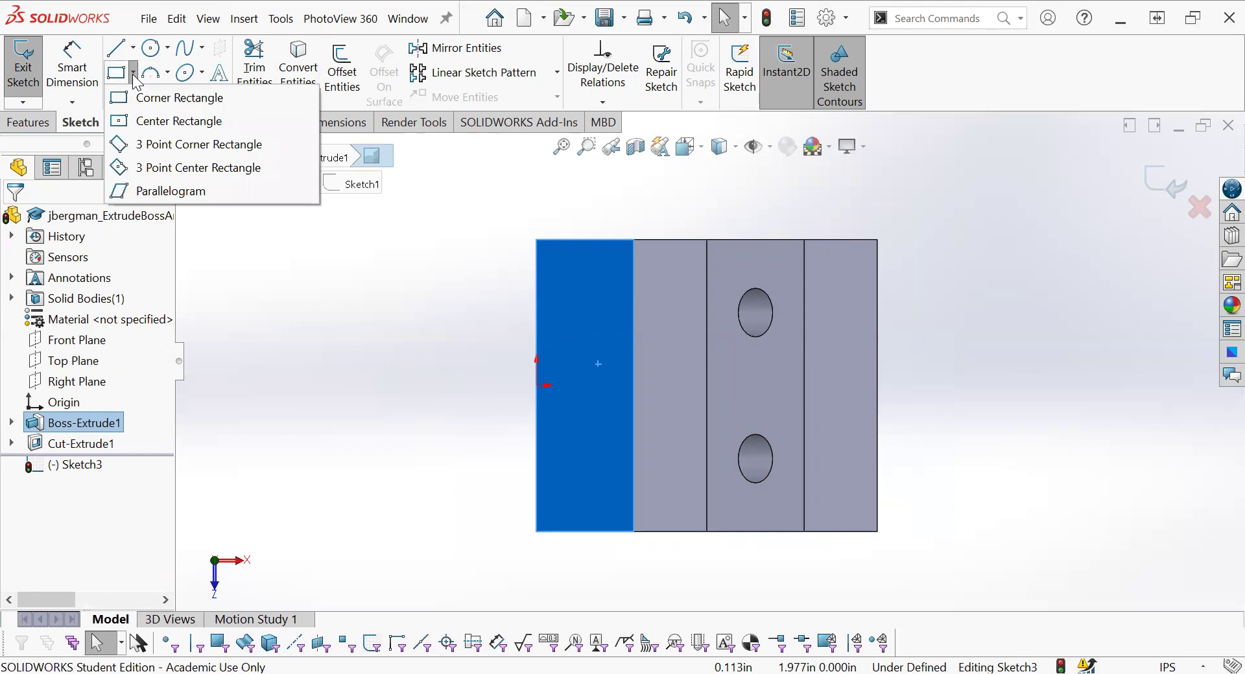
click(160, 99)
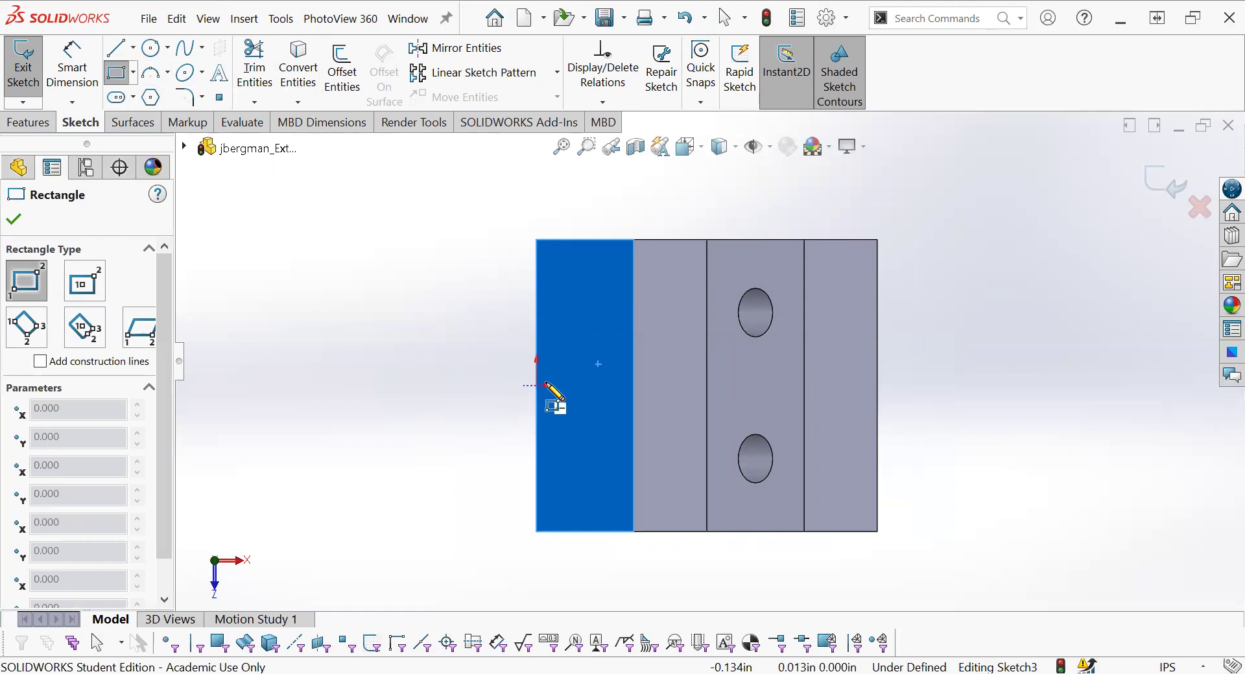
click(634, 334)
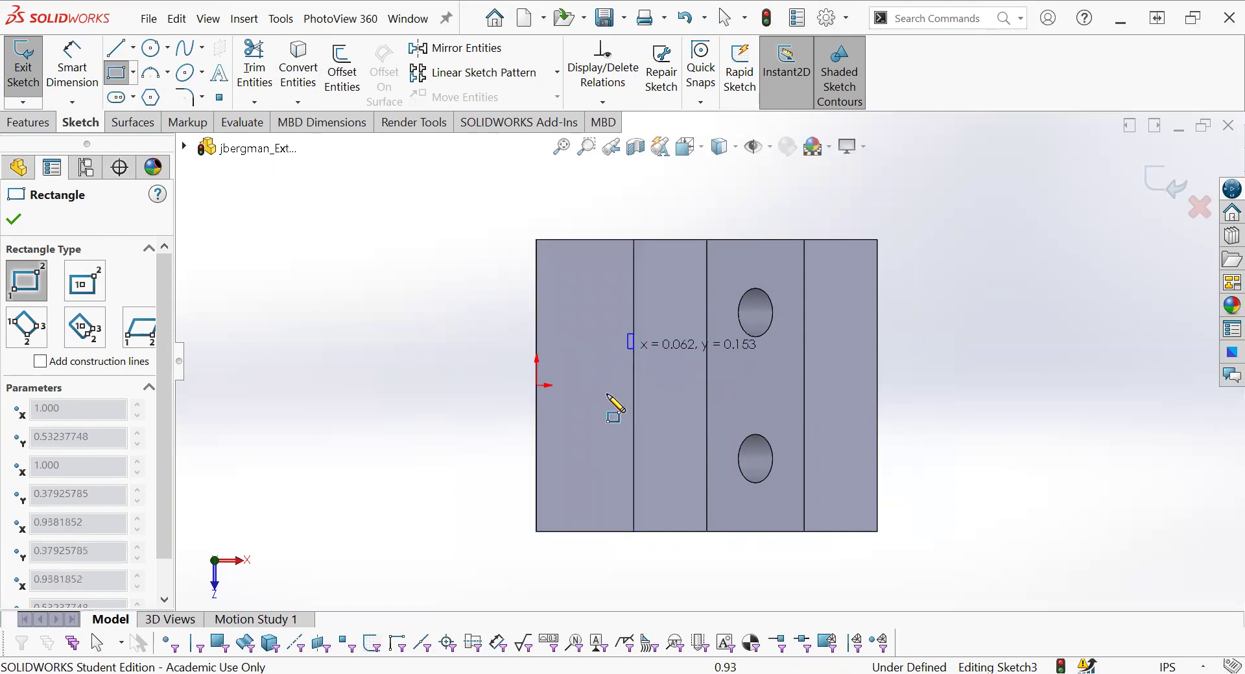
click(589, 438)
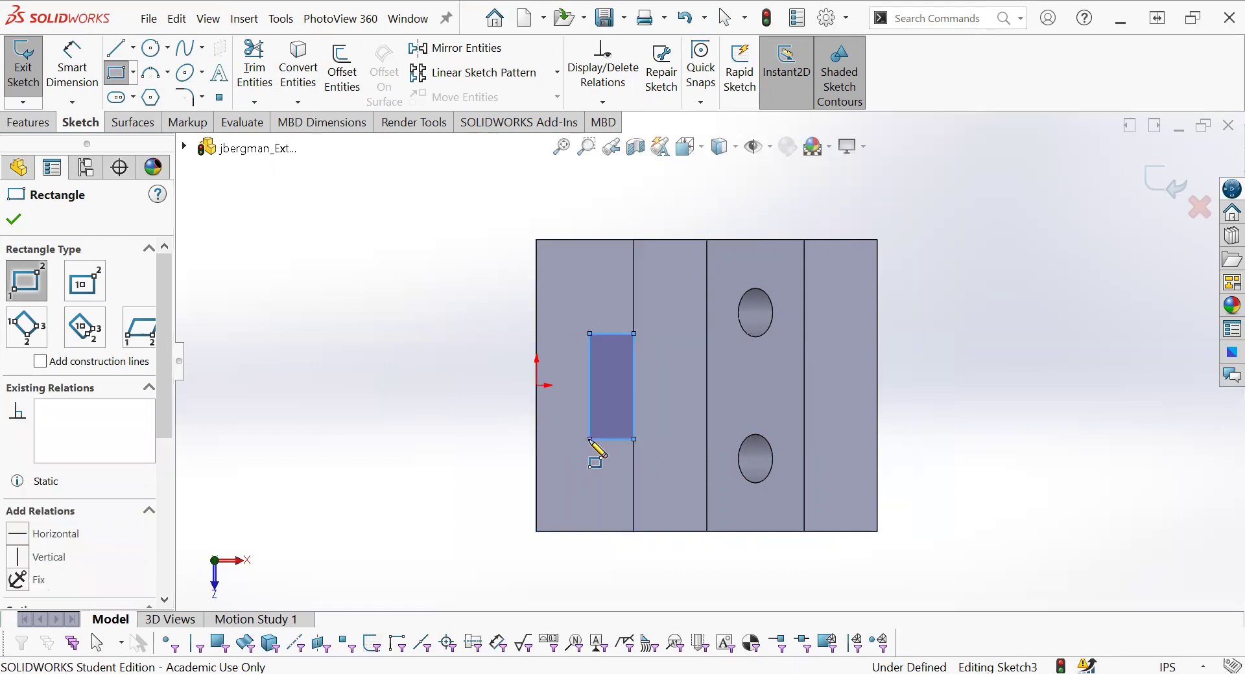
key(Escape)
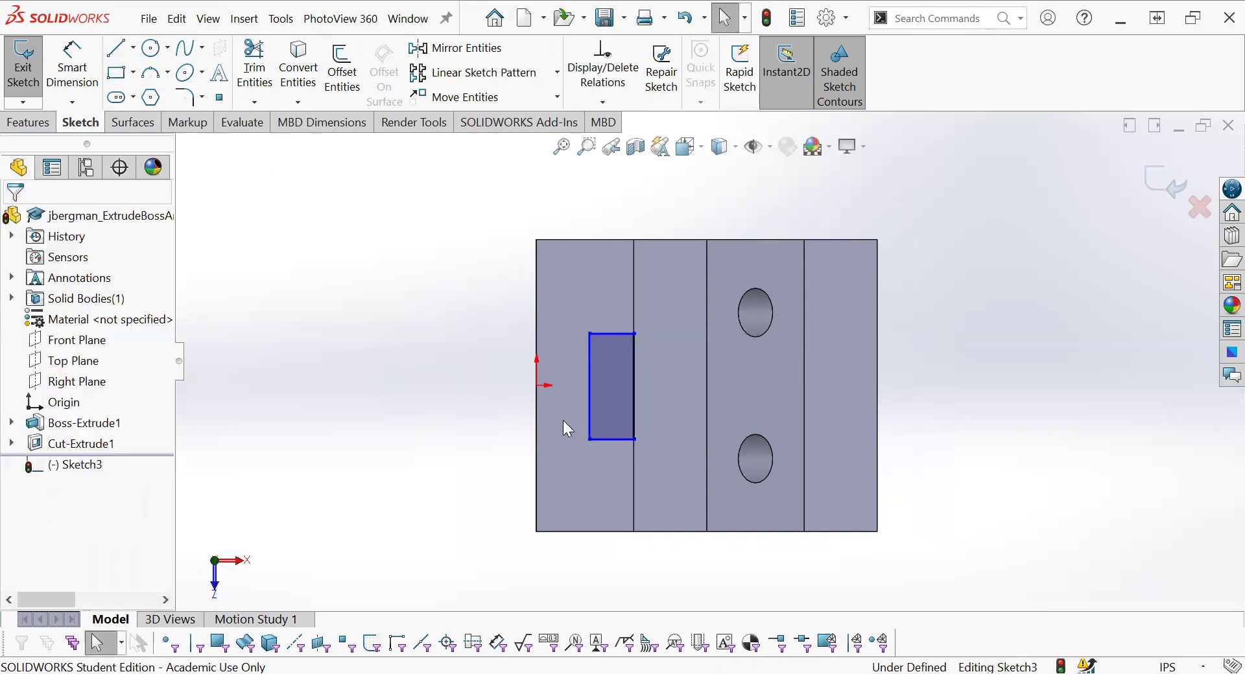
- Draw a horizontal centerline about 1.75 in long from the origin through the rectangle to the angled face's near edge
click(133, 56)
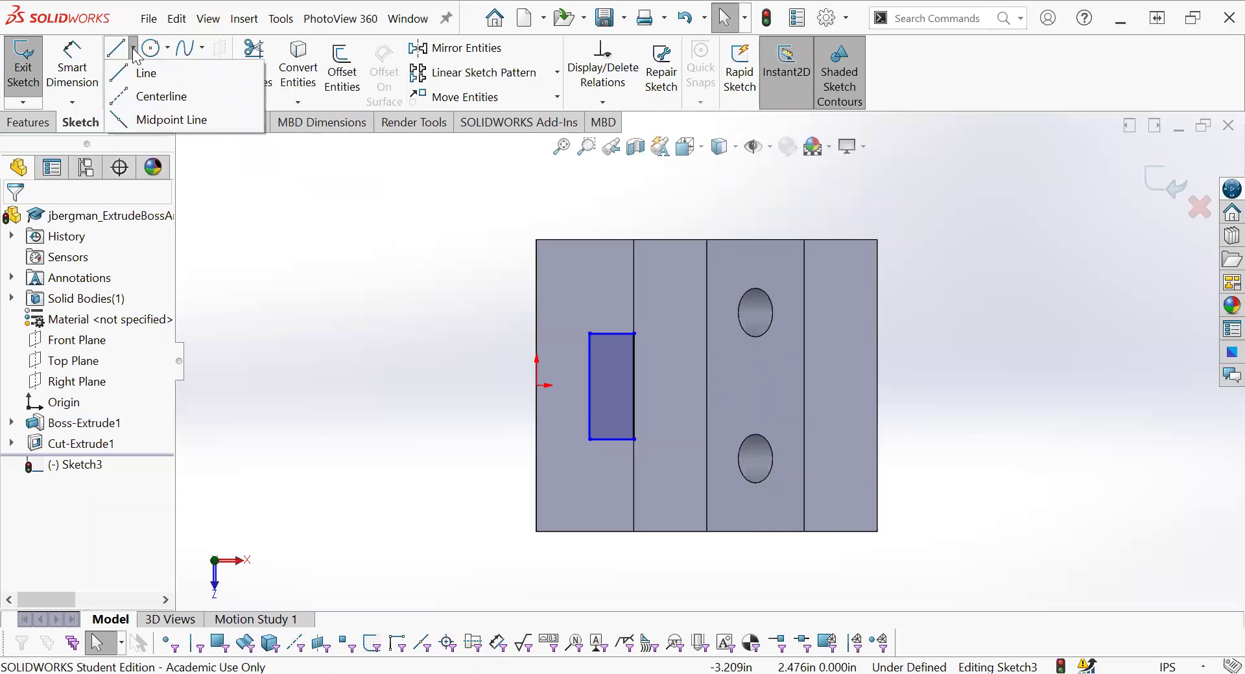
click(161, 97)
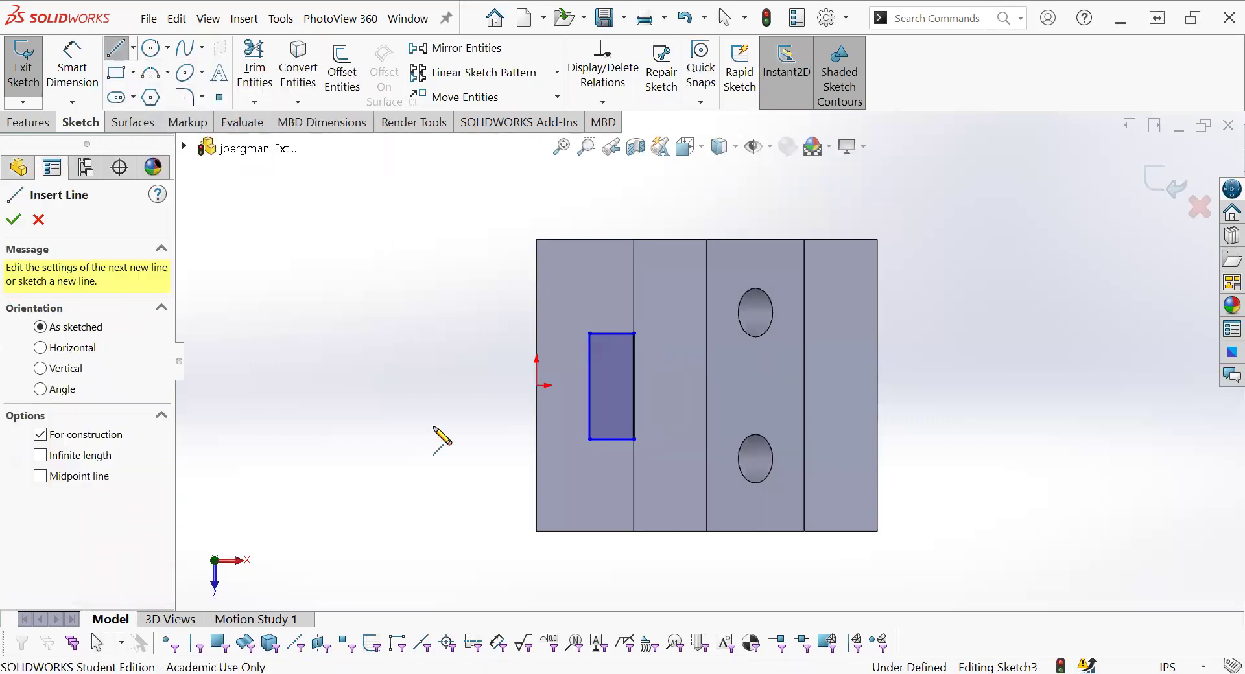
click(536, 385)
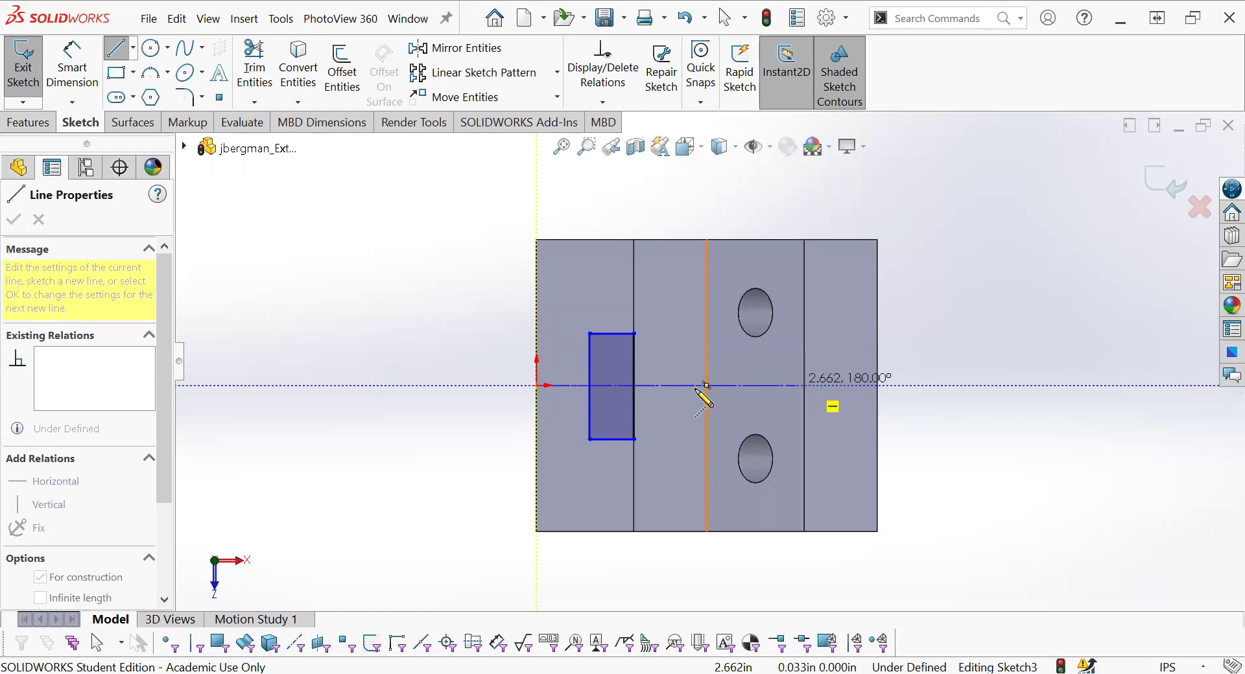
click(707, 385)
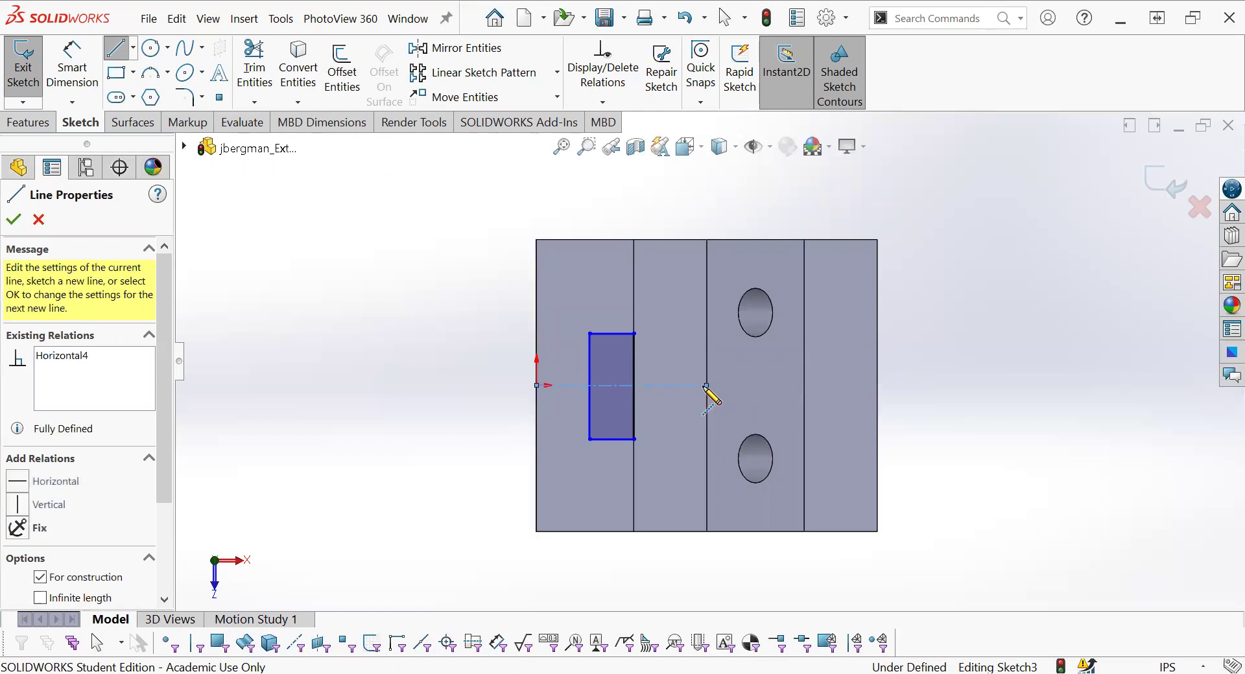
key(Escape)
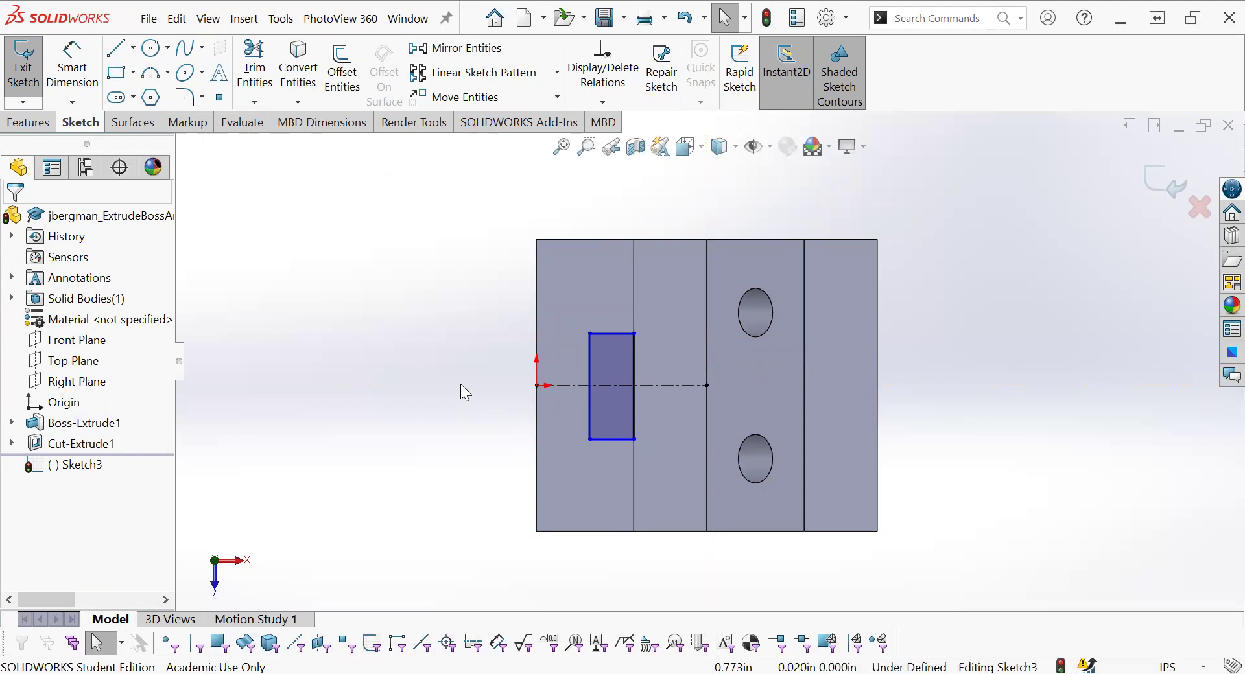
- Make the rectangle's two horizontal lines symmetric about the horizontal centerline
click(613, 441)
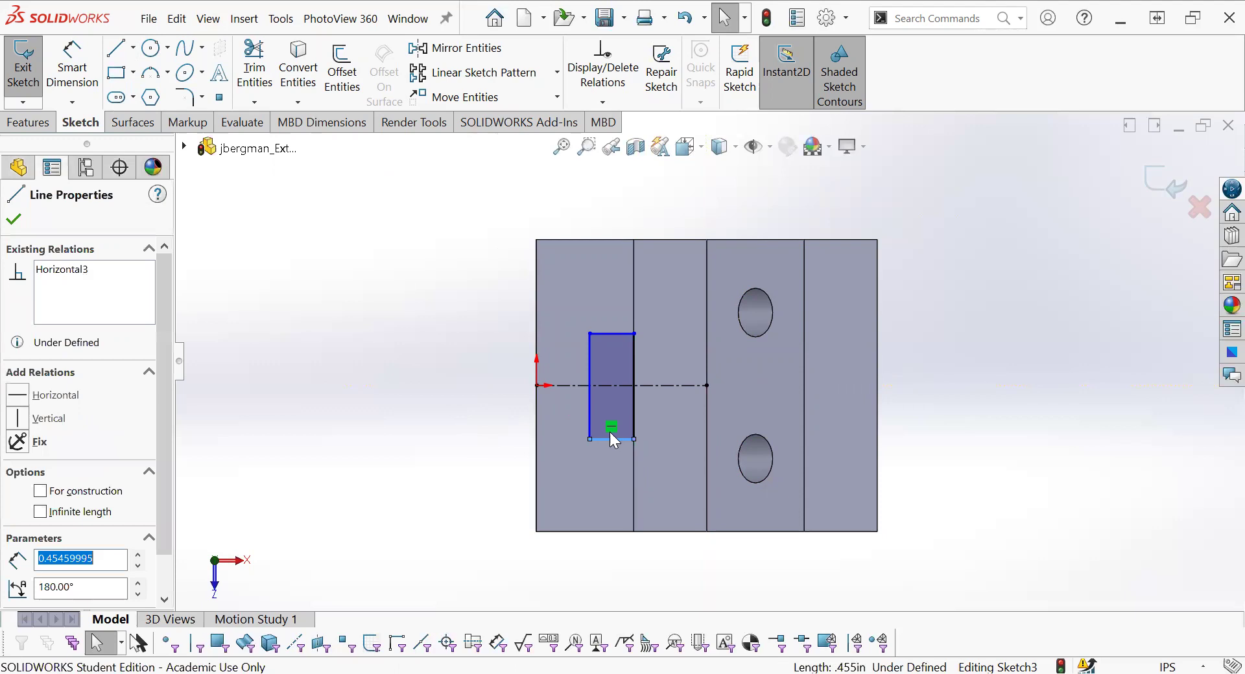
ctrl+click(611, 386)
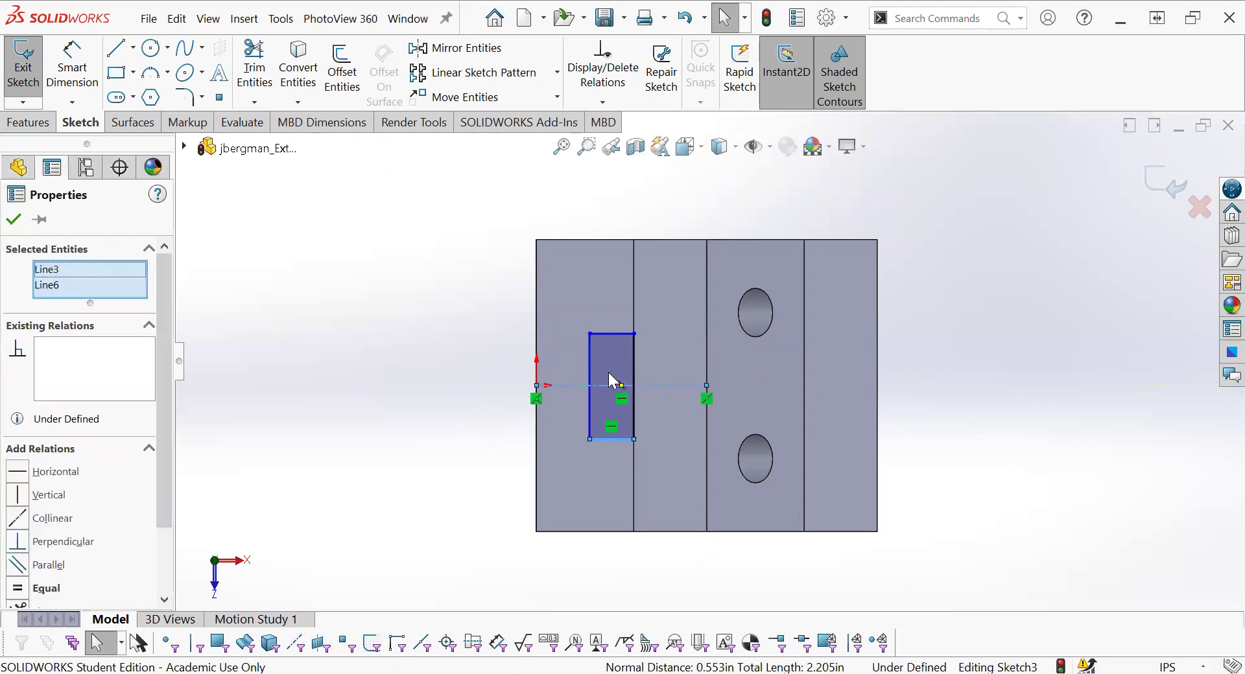
ctrl+click(612, 334)
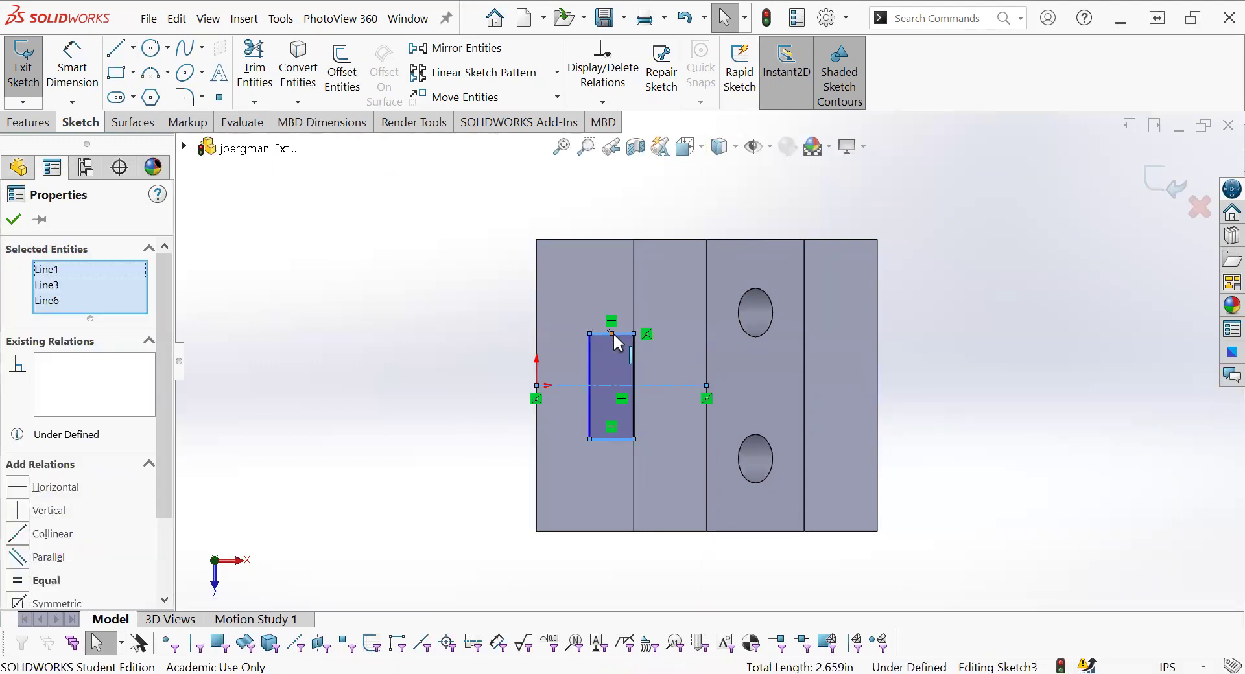
click(18, 603)
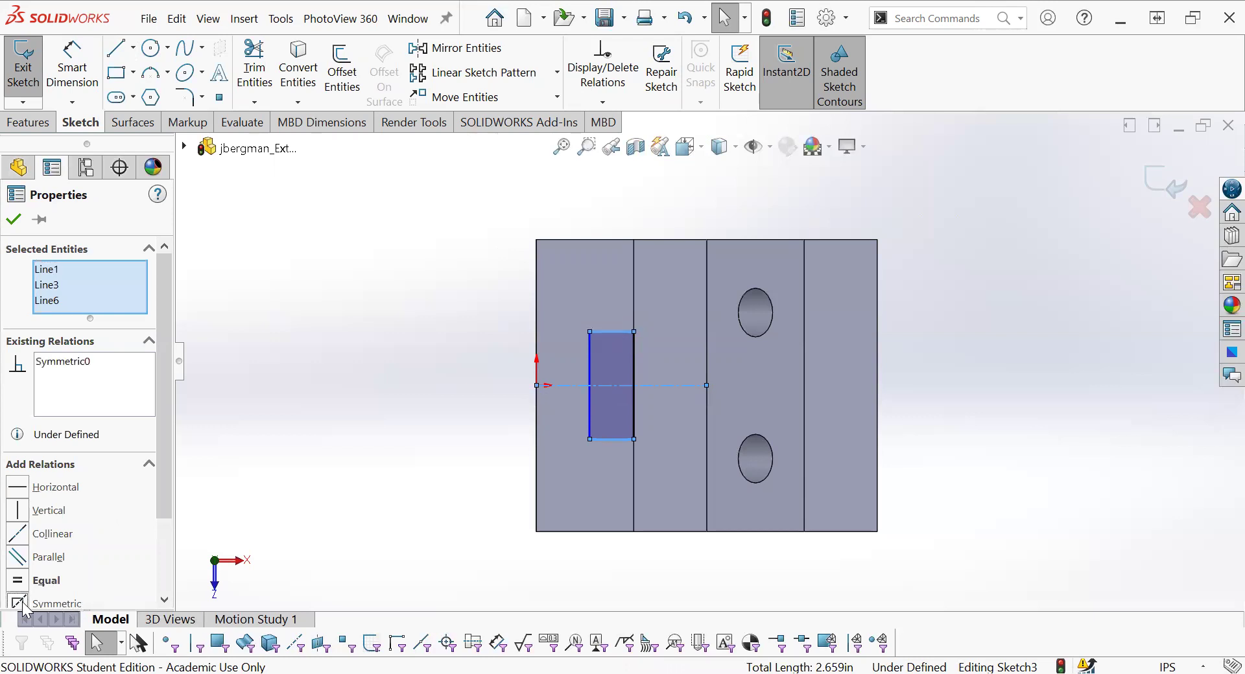
click(15, 221)
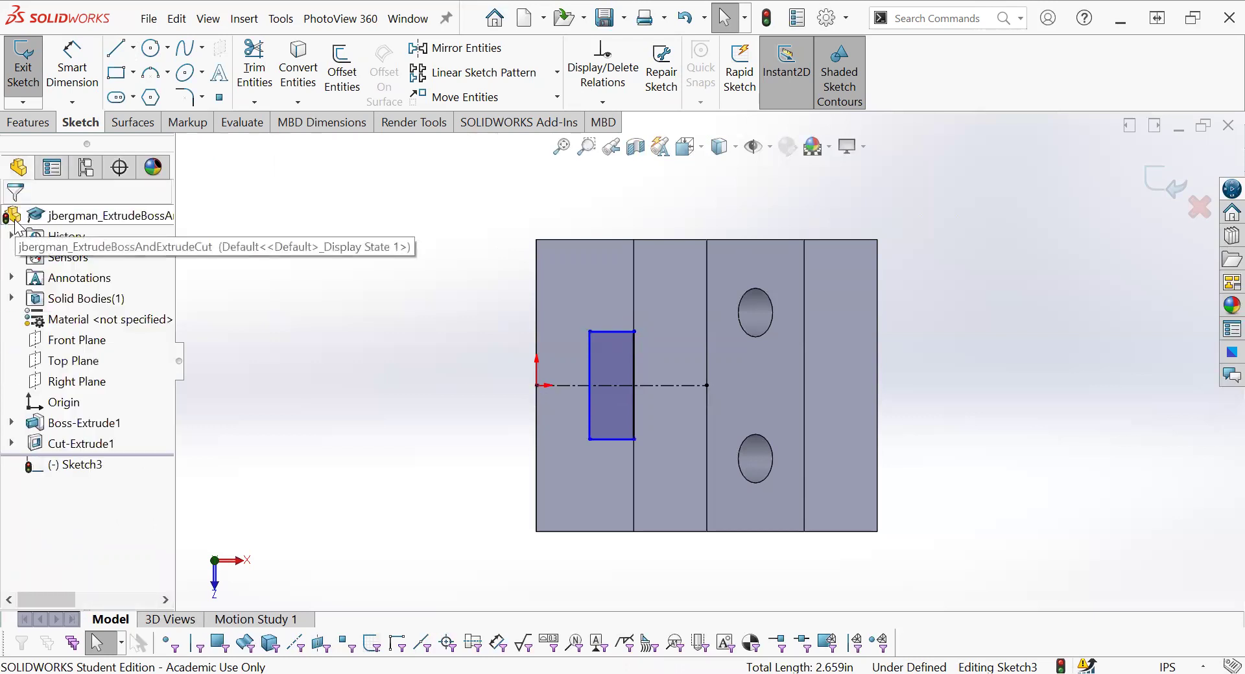
- Dimension the rectangle's long vertical side and set it to 1.25 in
click(74, 77)
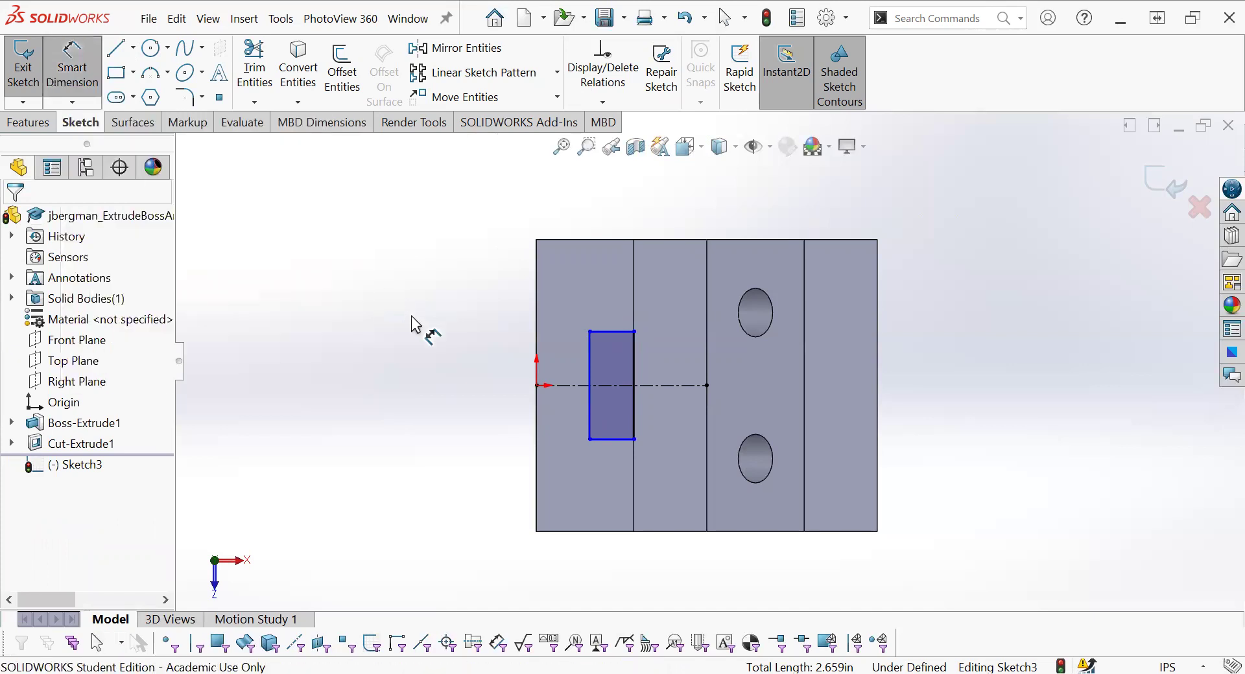
click(590, 382)
click(441, 392)
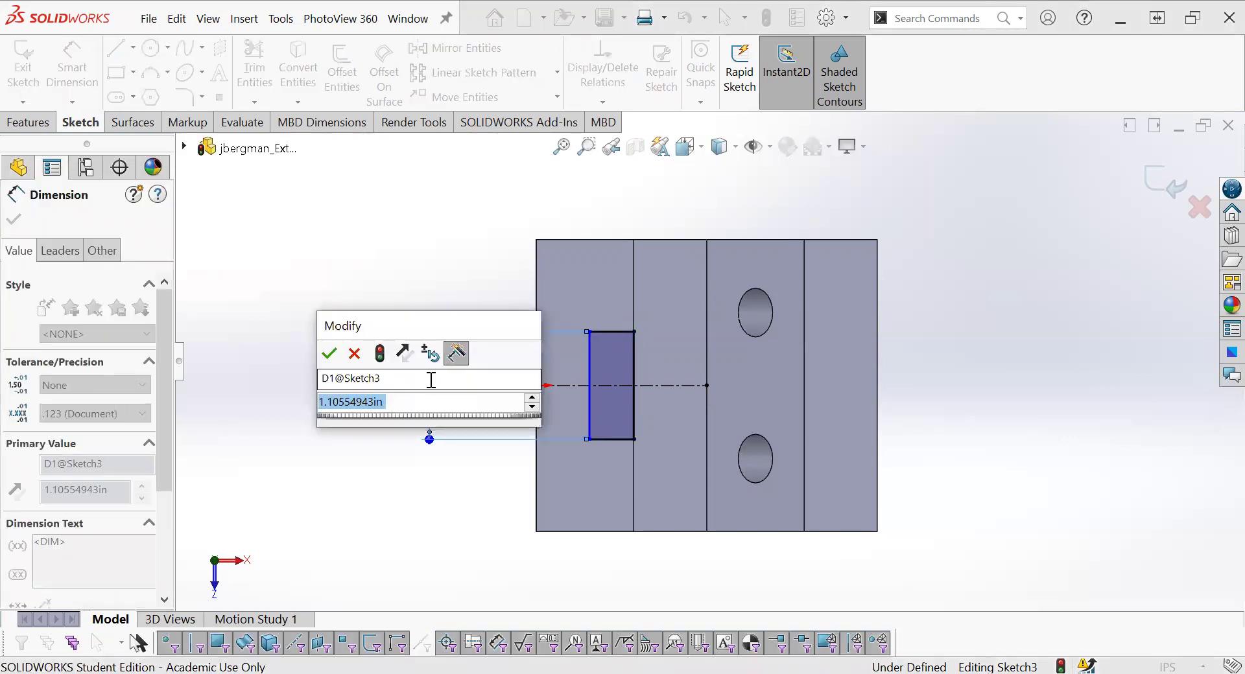
text(1.)
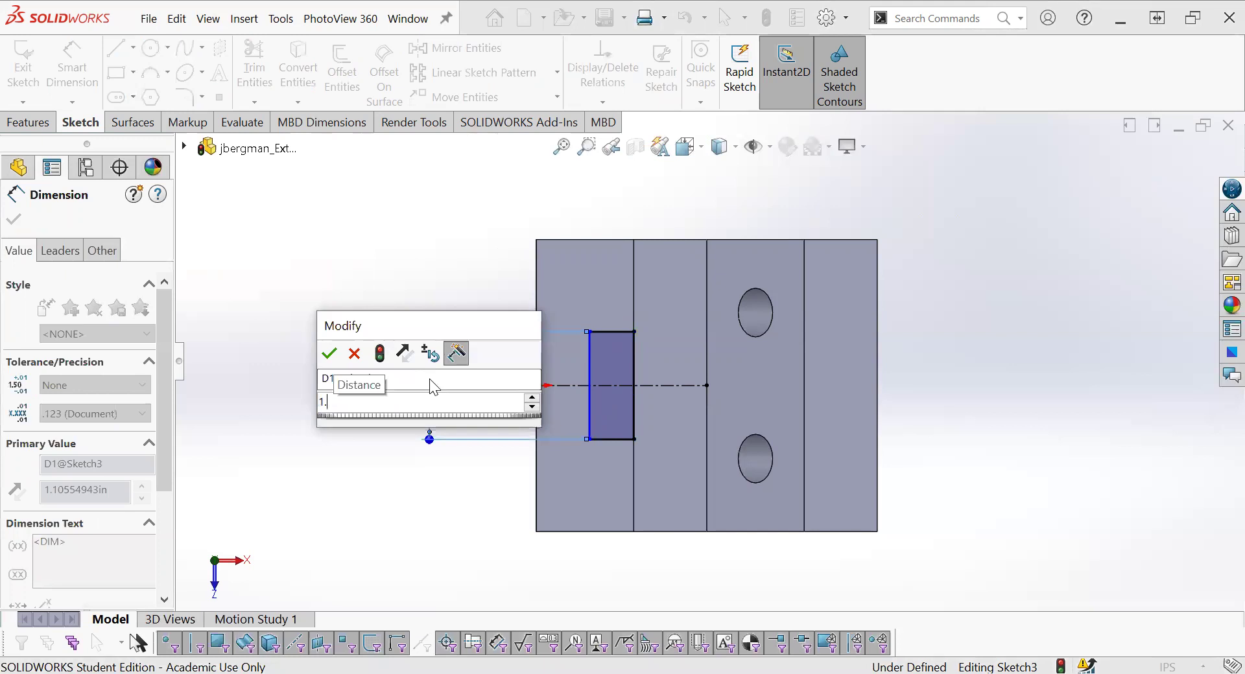
text(25)
key(Return)
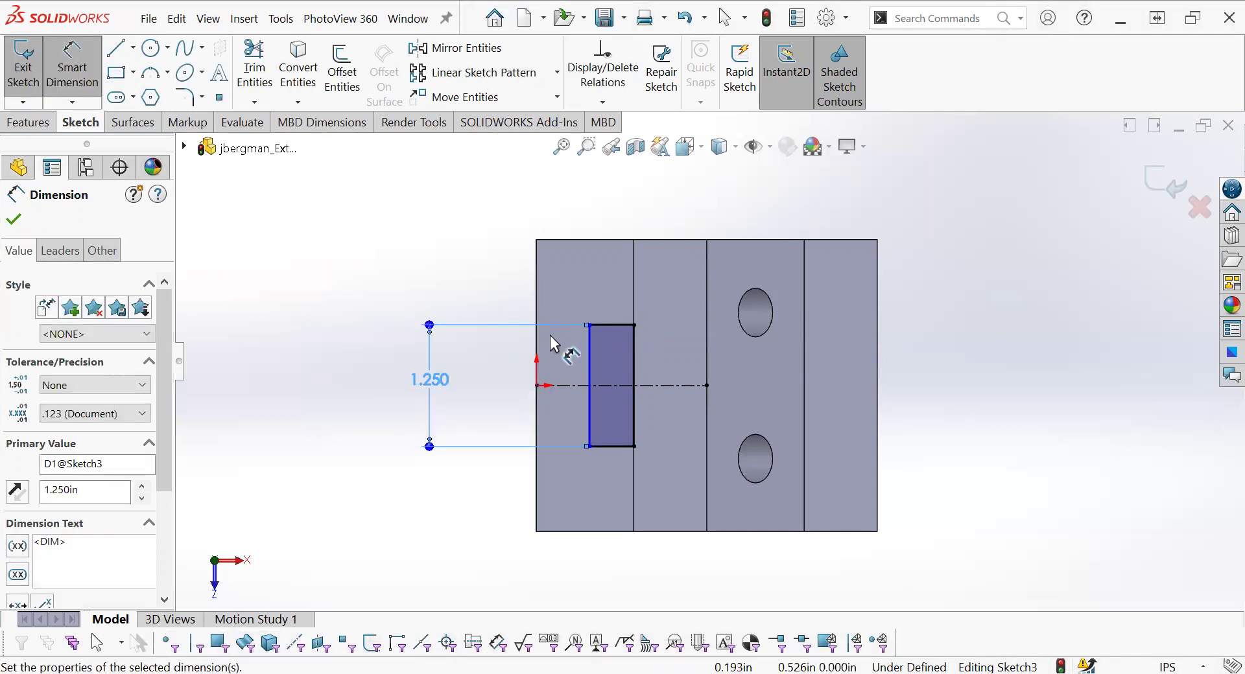
- Dimension the rectangle's short horizontal side and set it to 0.25 in
click(615, 327)
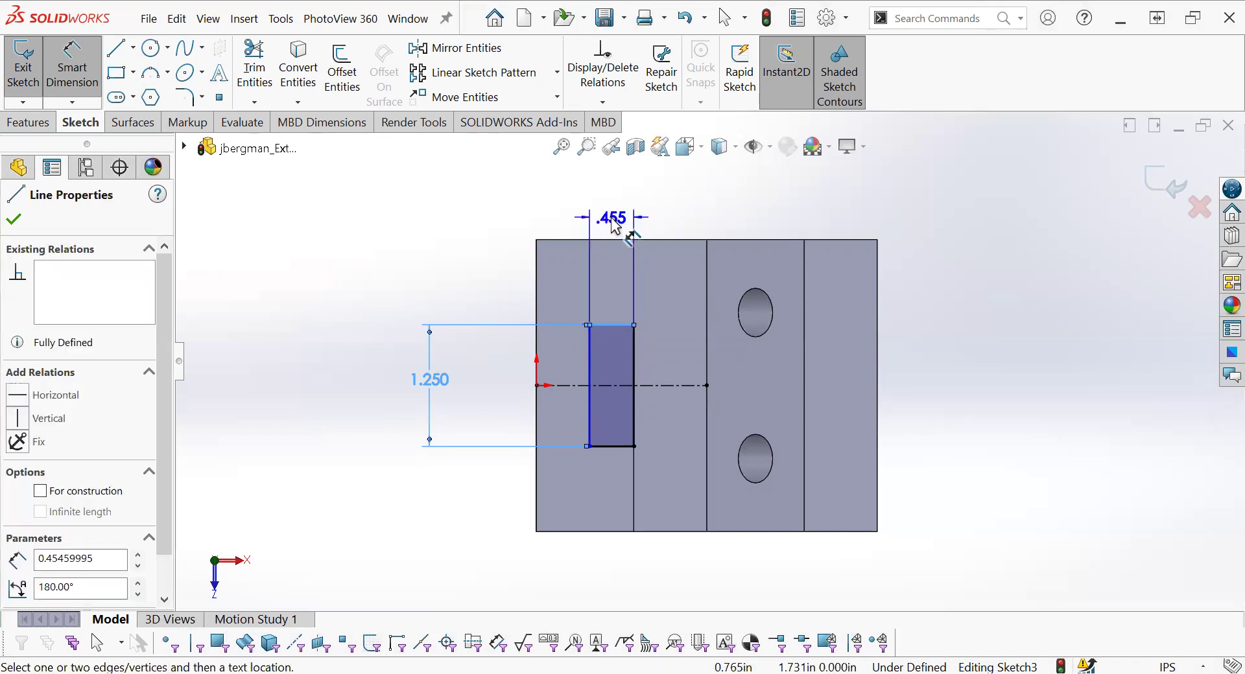
click(614, 220)
text(.)
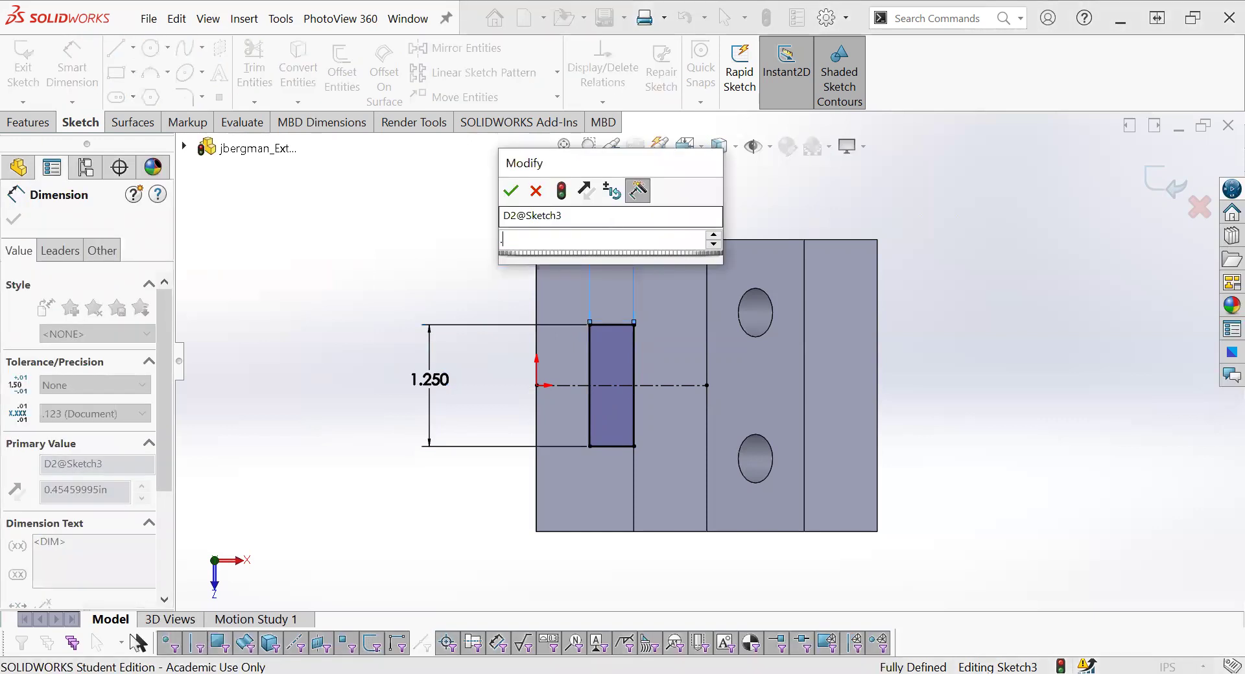
text(25)
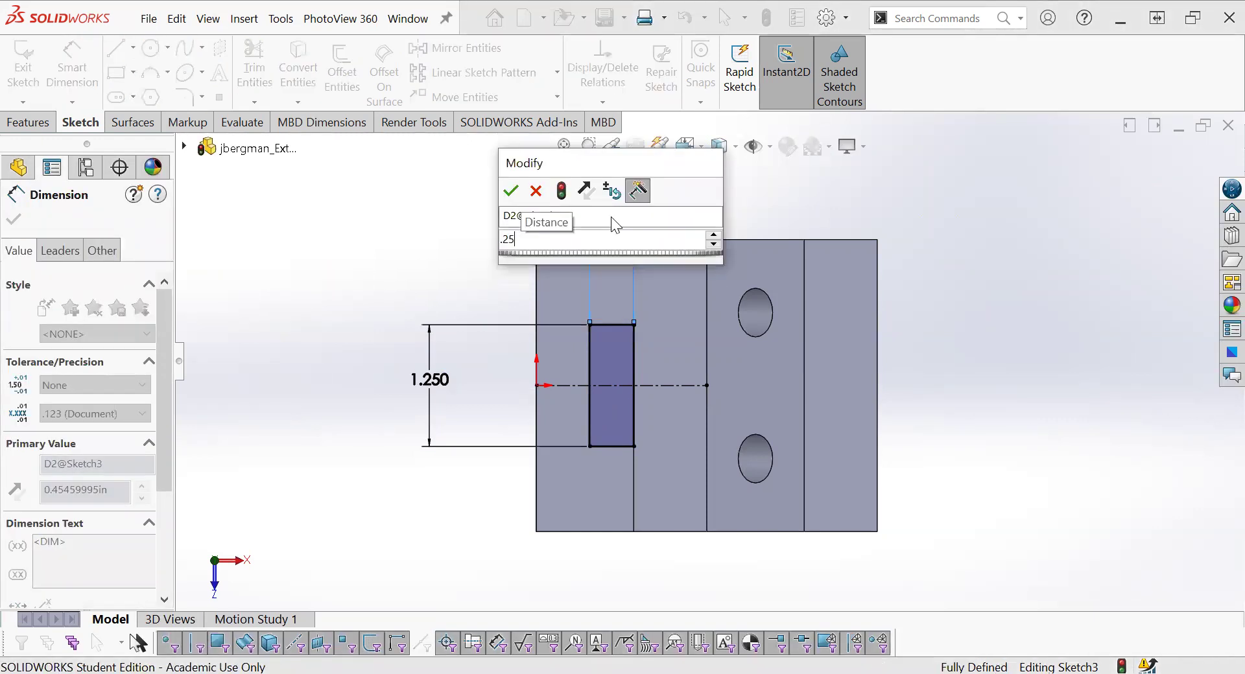
key(Return)
key(Escape)
key(Escape)
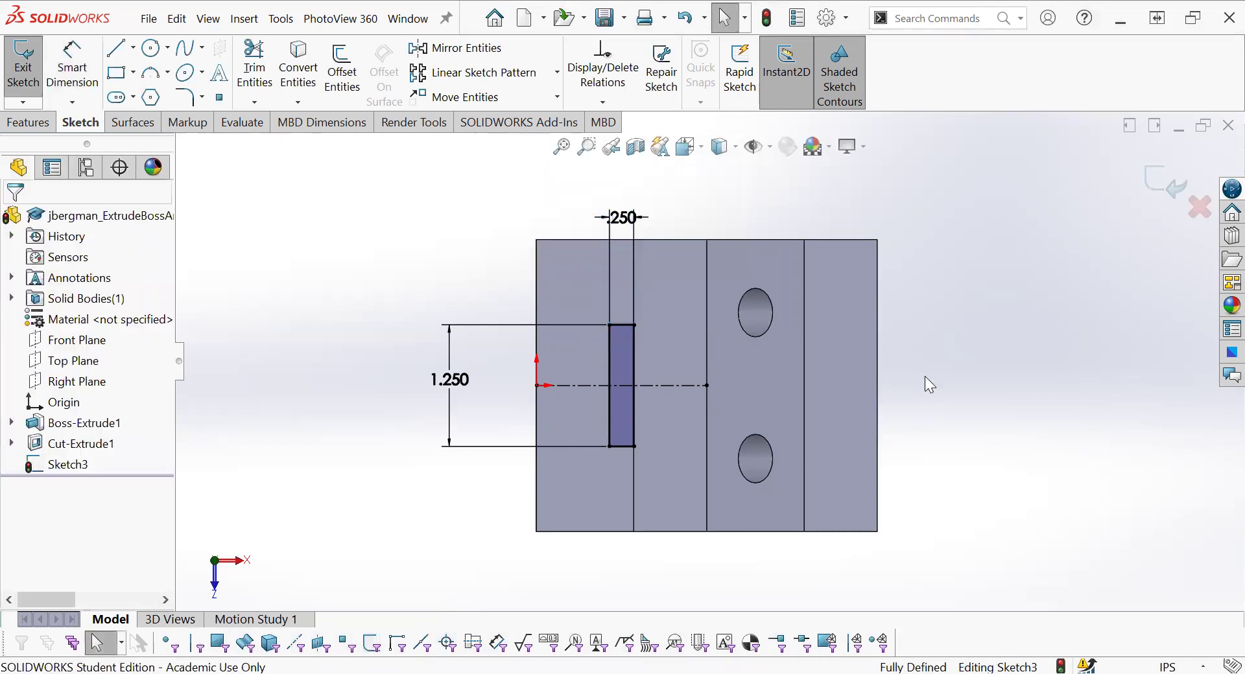
- Extrude-cut the rectangle with the Up To Vertex end condition, ending at the corner where the top step's wall meets the ledge below
key(ctrl+7)
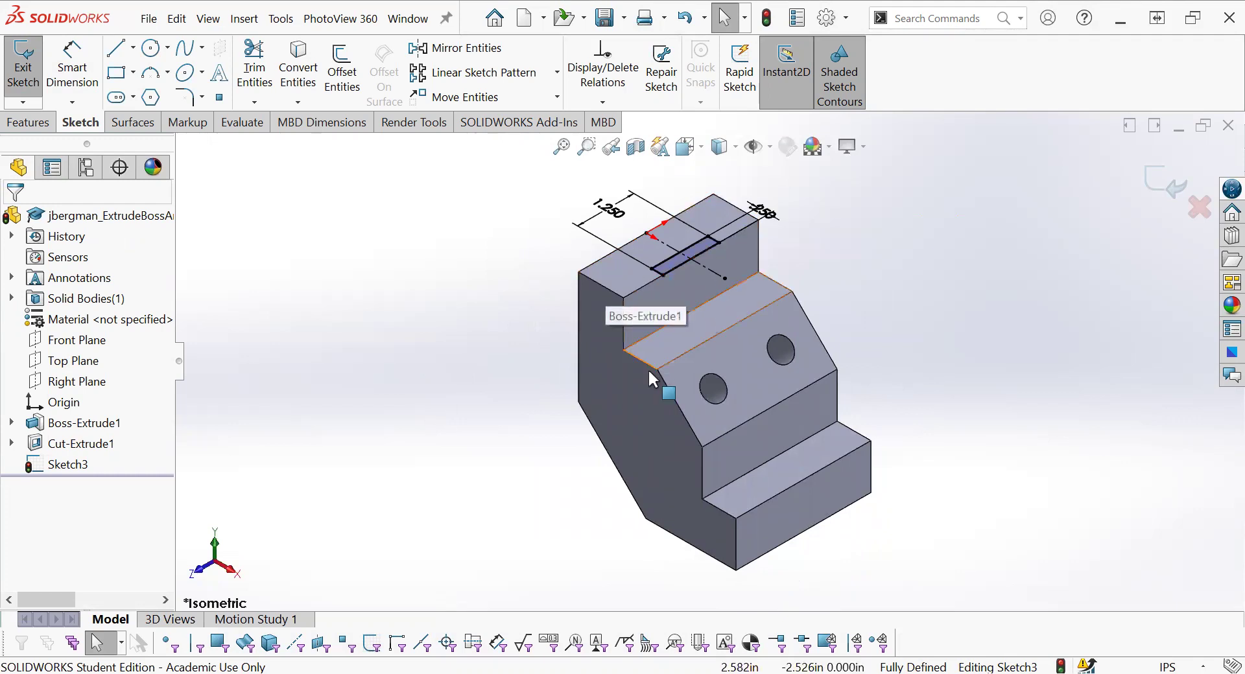
key(f)
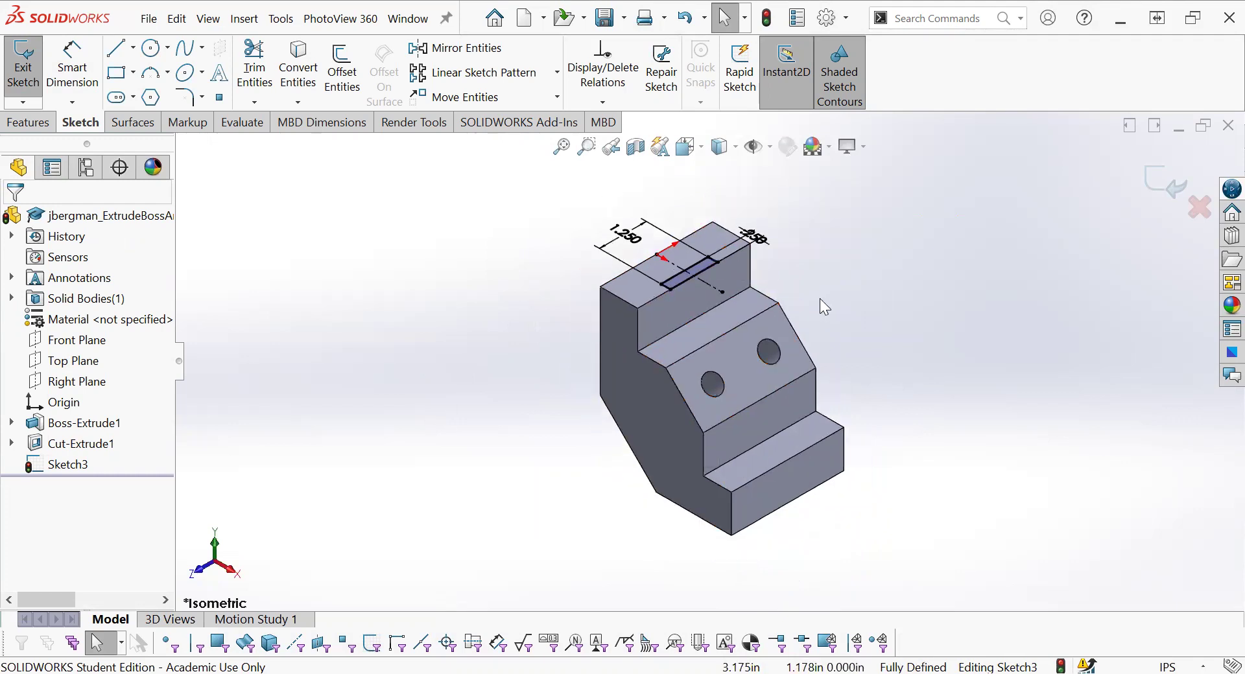
scroll(820, 299, down, 2)
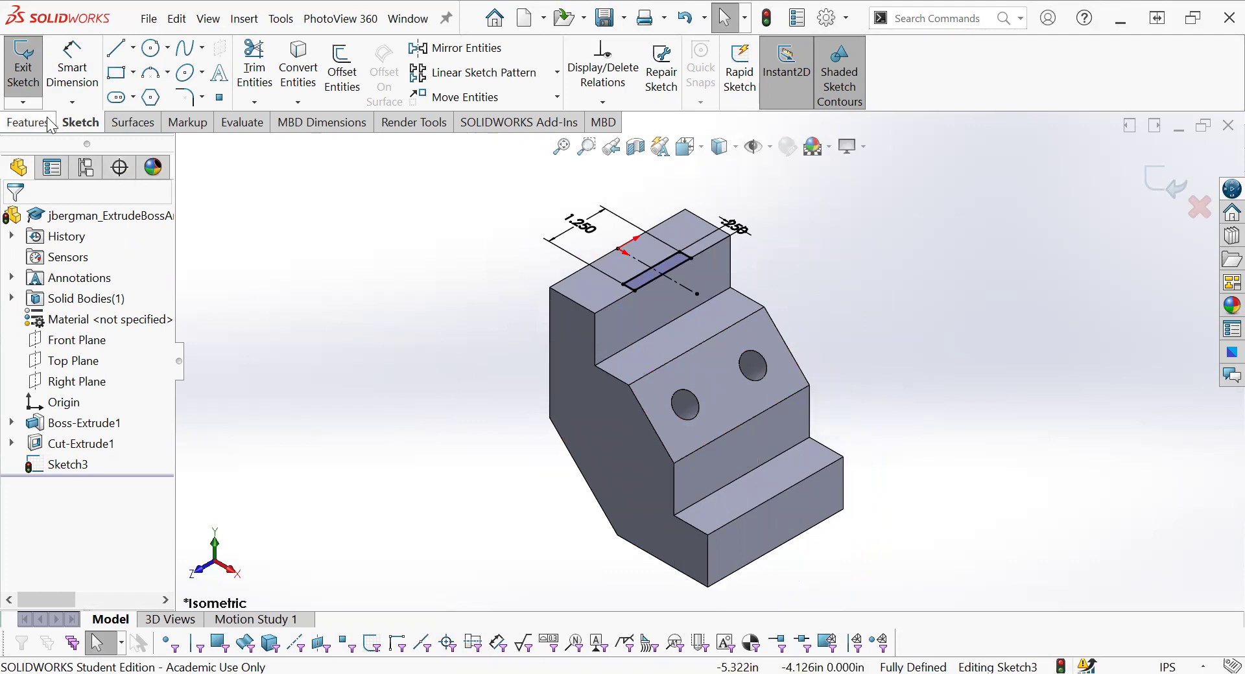
click(28, 123)
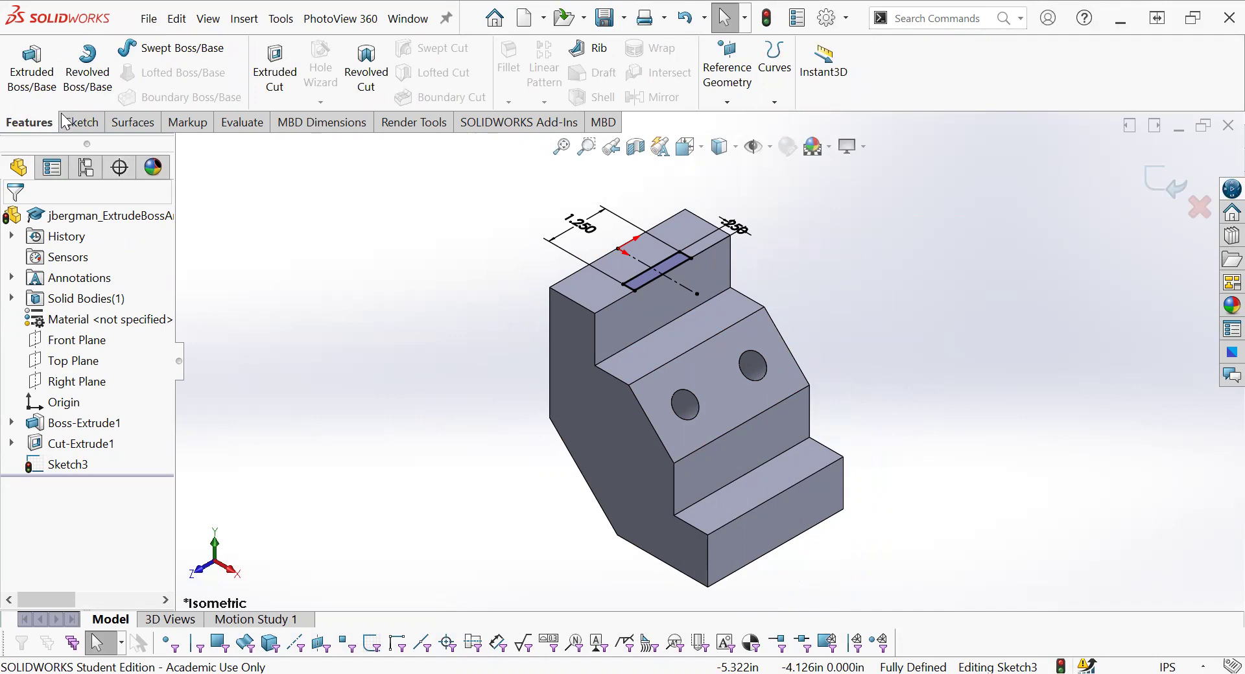
click(275, 78)
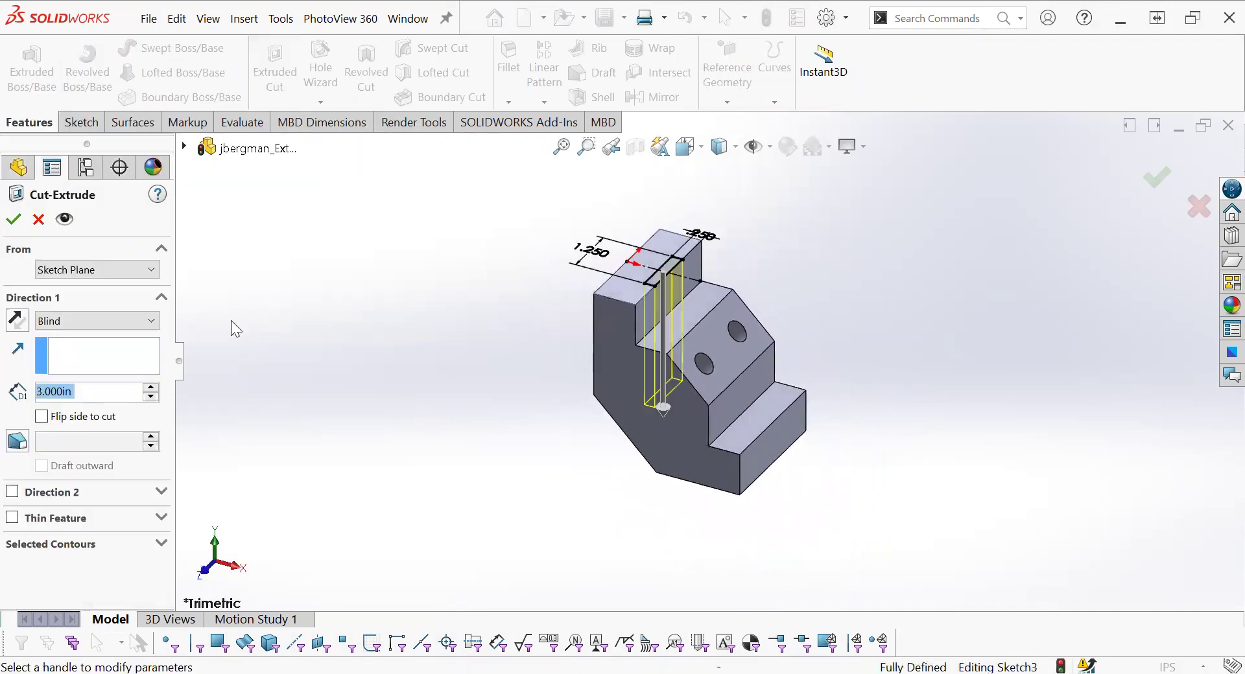
click(111, 322)
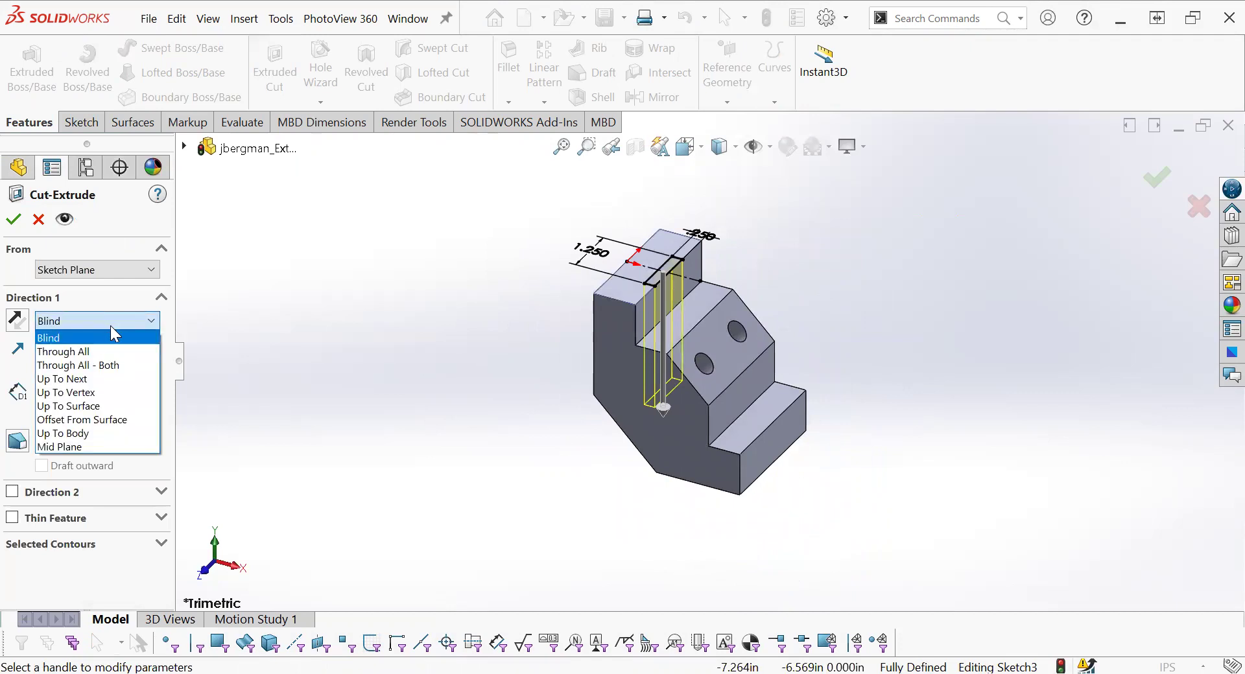
click(121, 391)
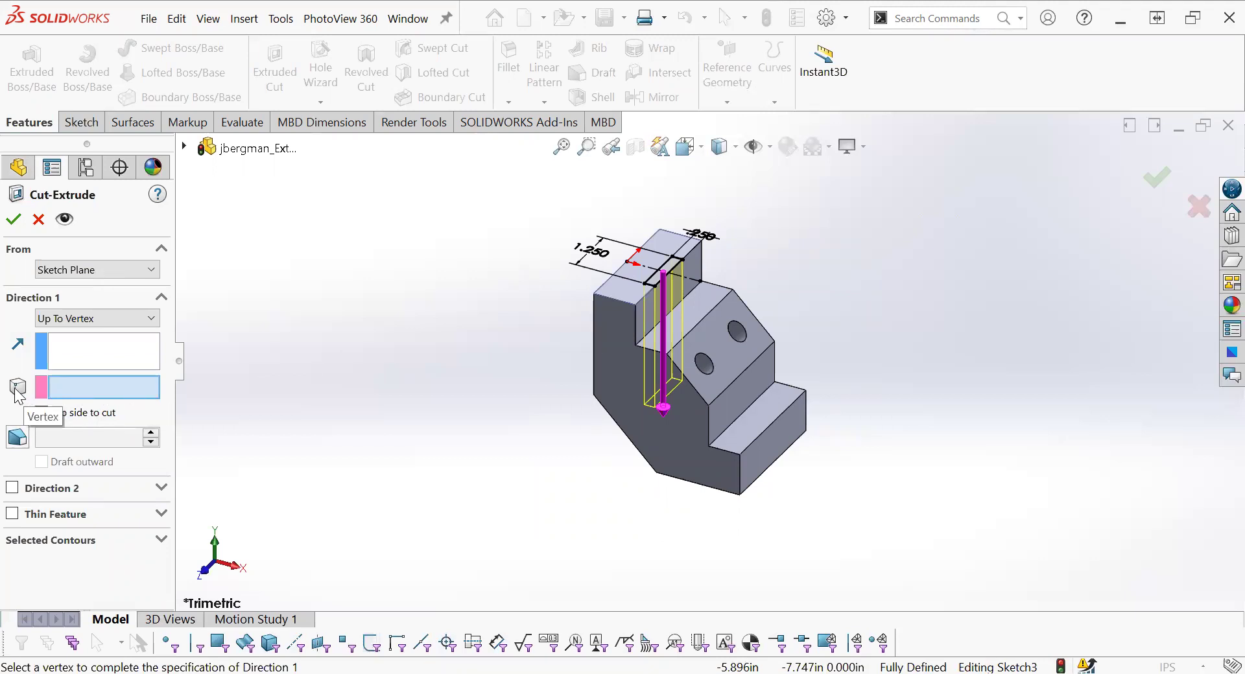
click(635, 344)
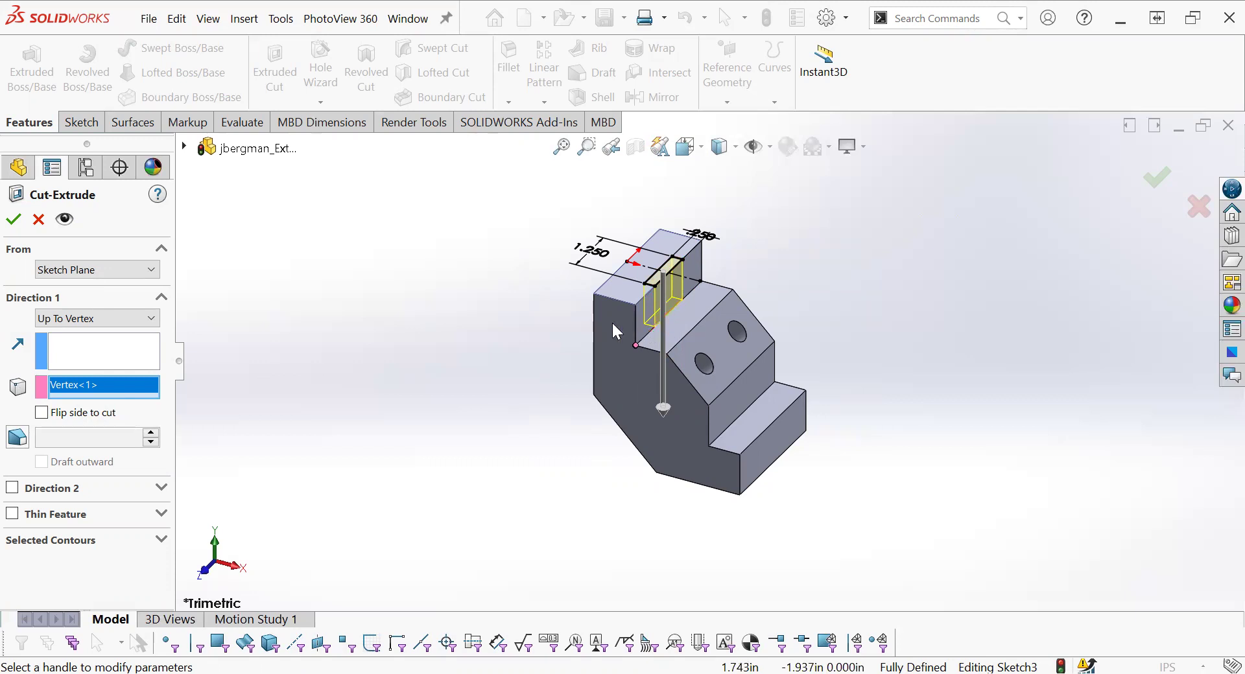
click(18, 224)
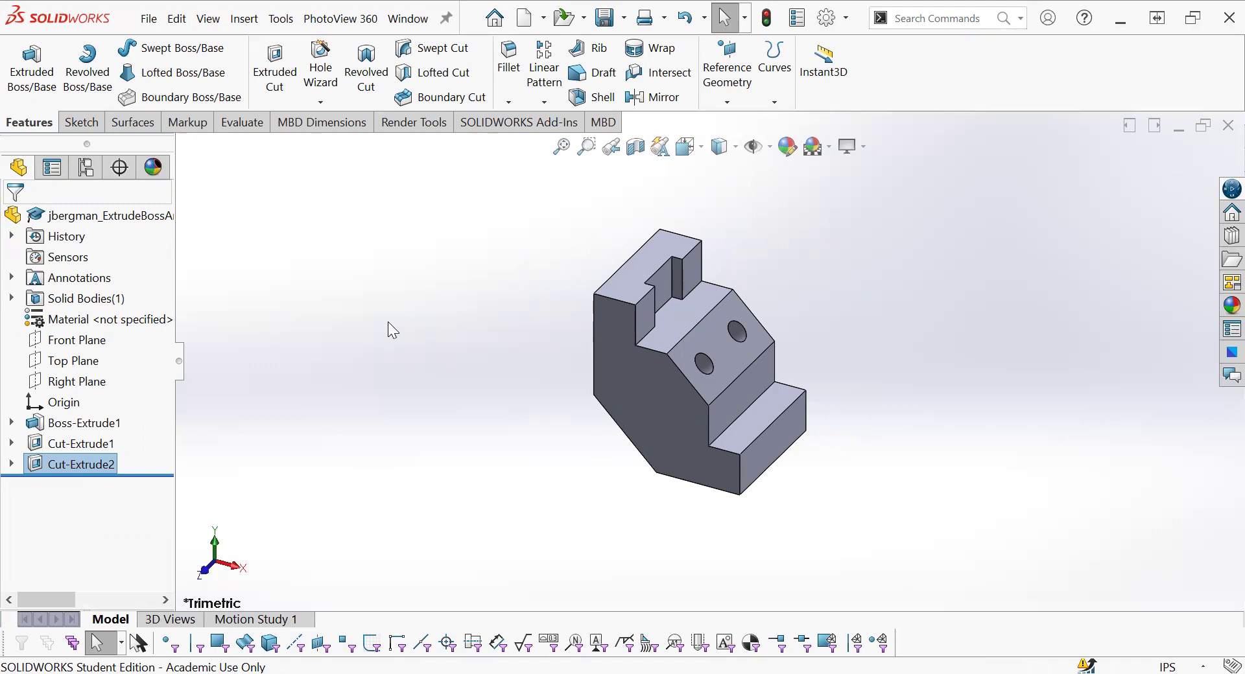
- Sketch a corner rectangle about 0.32 in wide and 1.35 in high on the lowest step's top face, starting on its outer edge
click(758, 421)
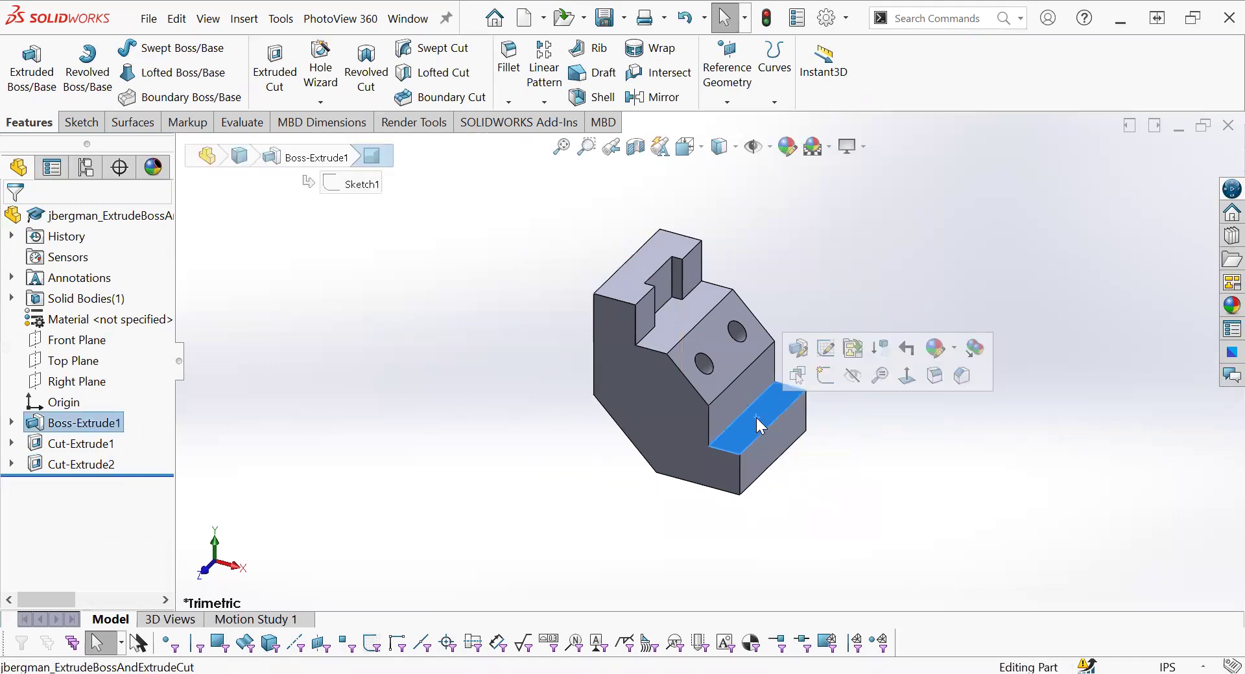
click(824, 376)
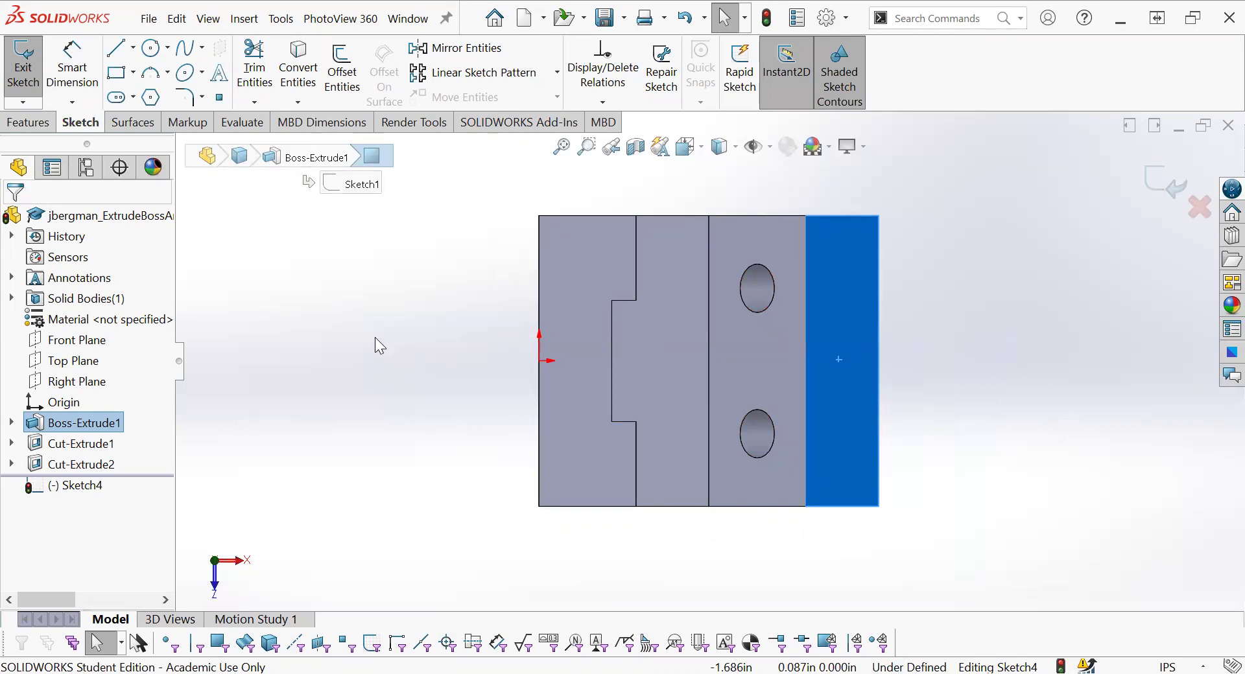
click(123, 77)
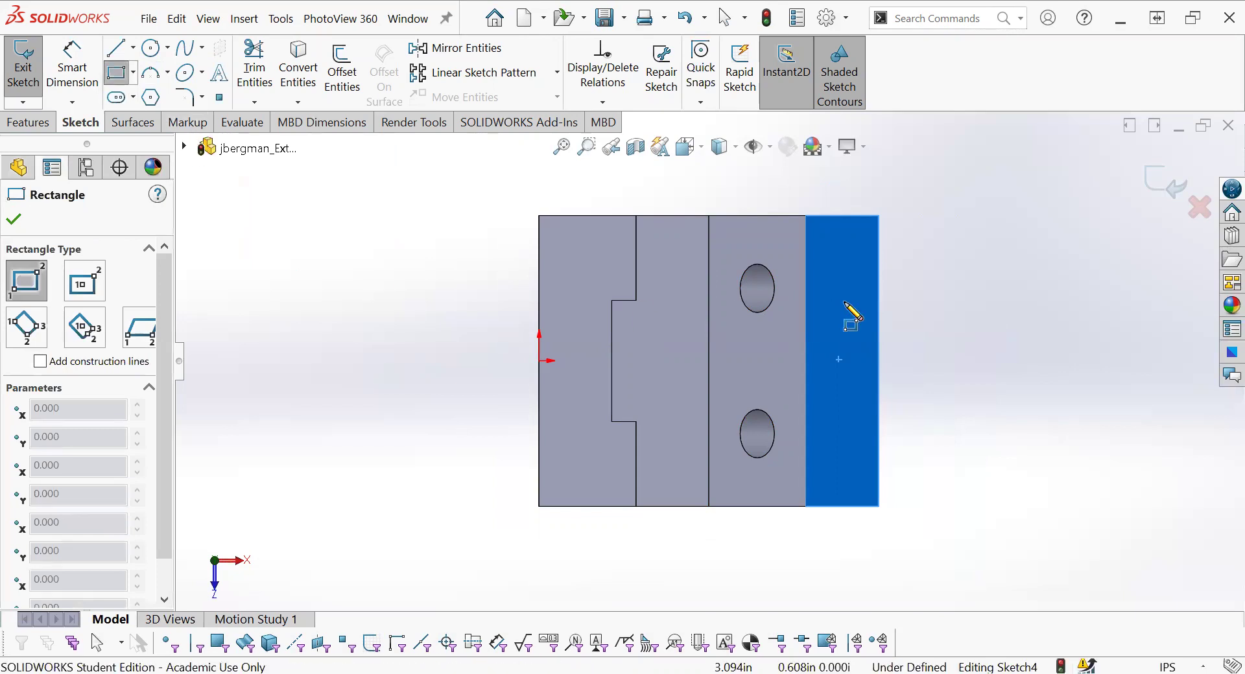
click(878, 293)
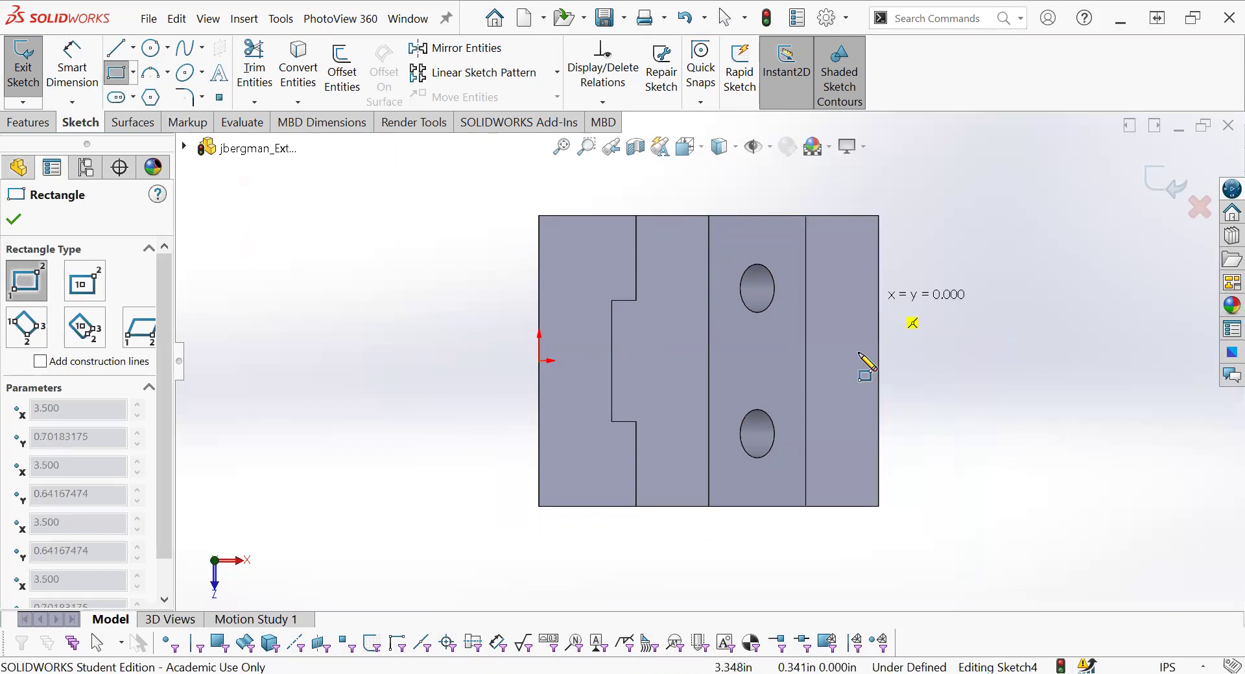
click(847, 423)
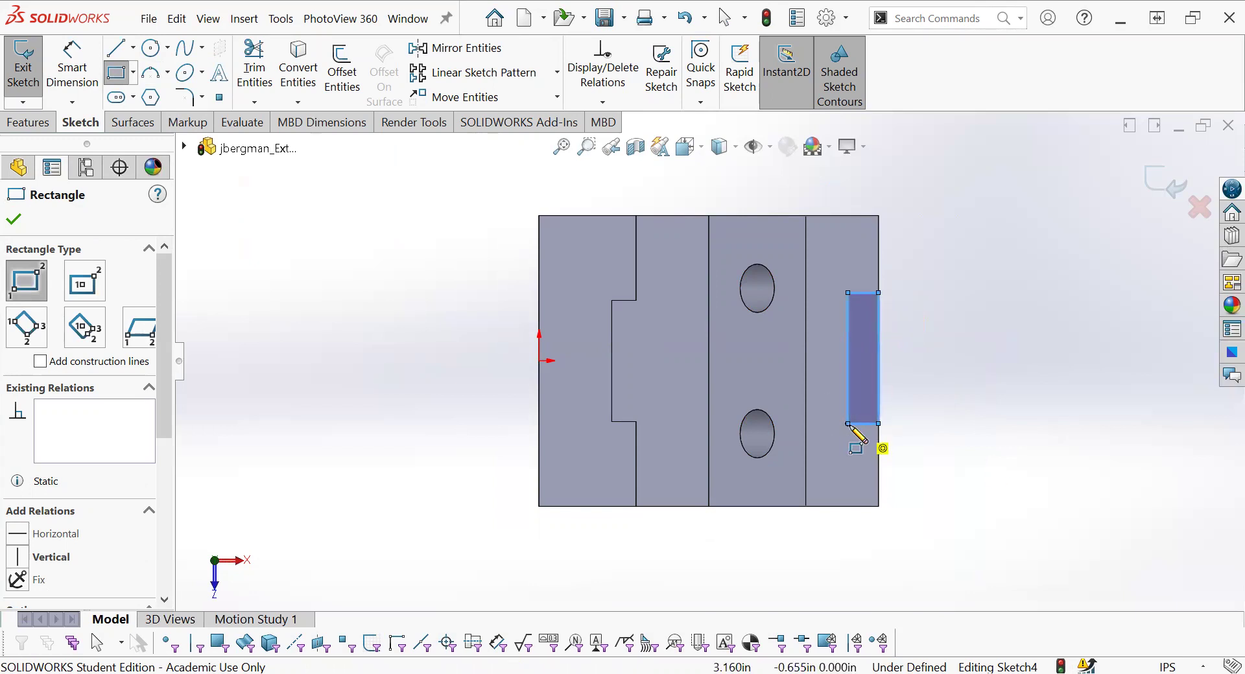
key(Escape)
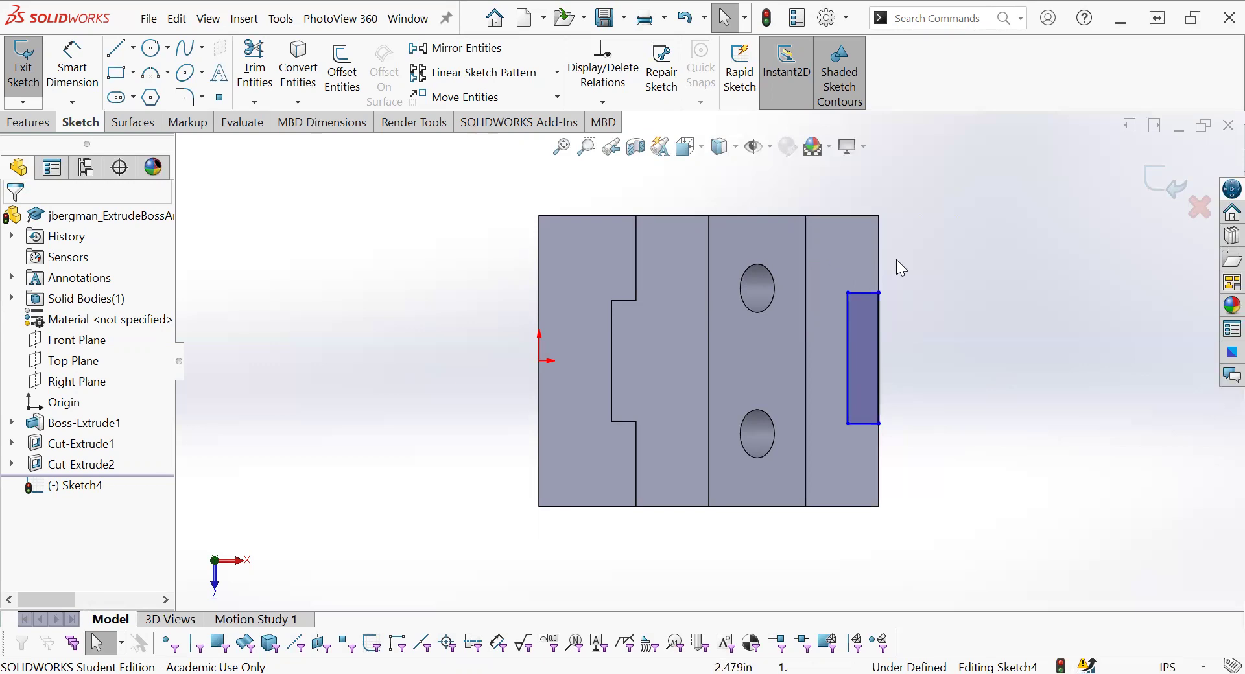
- Make the rectangle's upper horizontal line collinear with the upper short edge of the existing notch
click(868, 294)
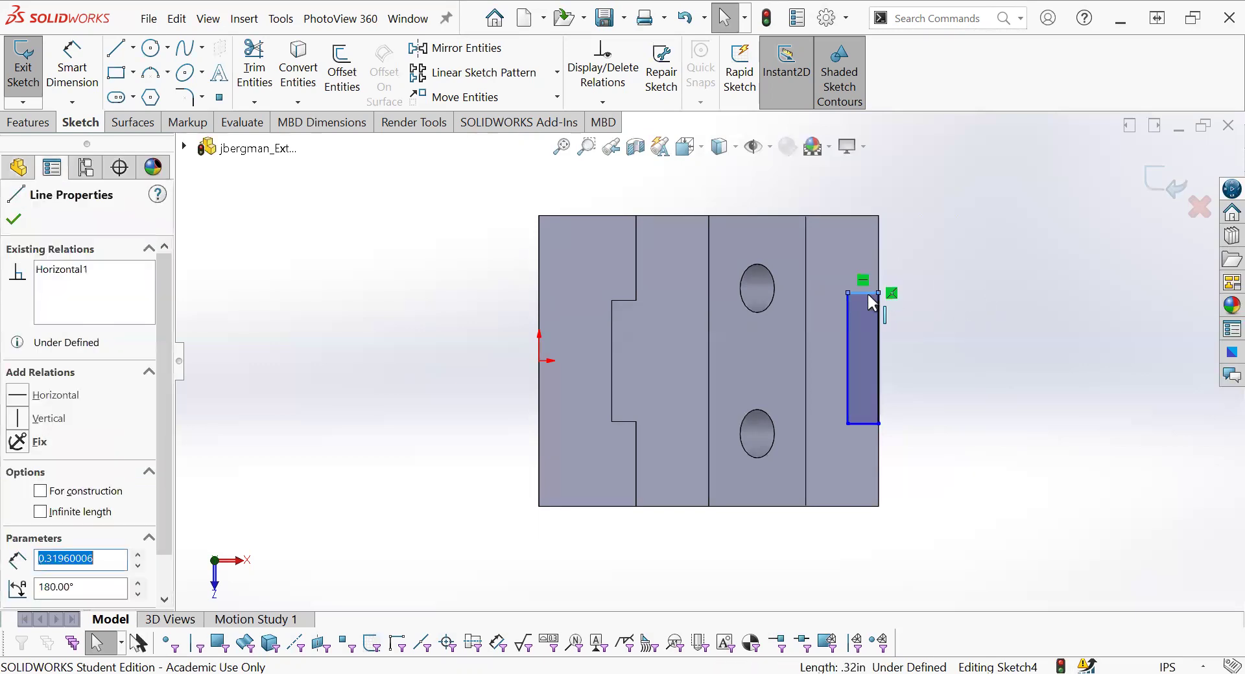
ctrl+click(624, 301)
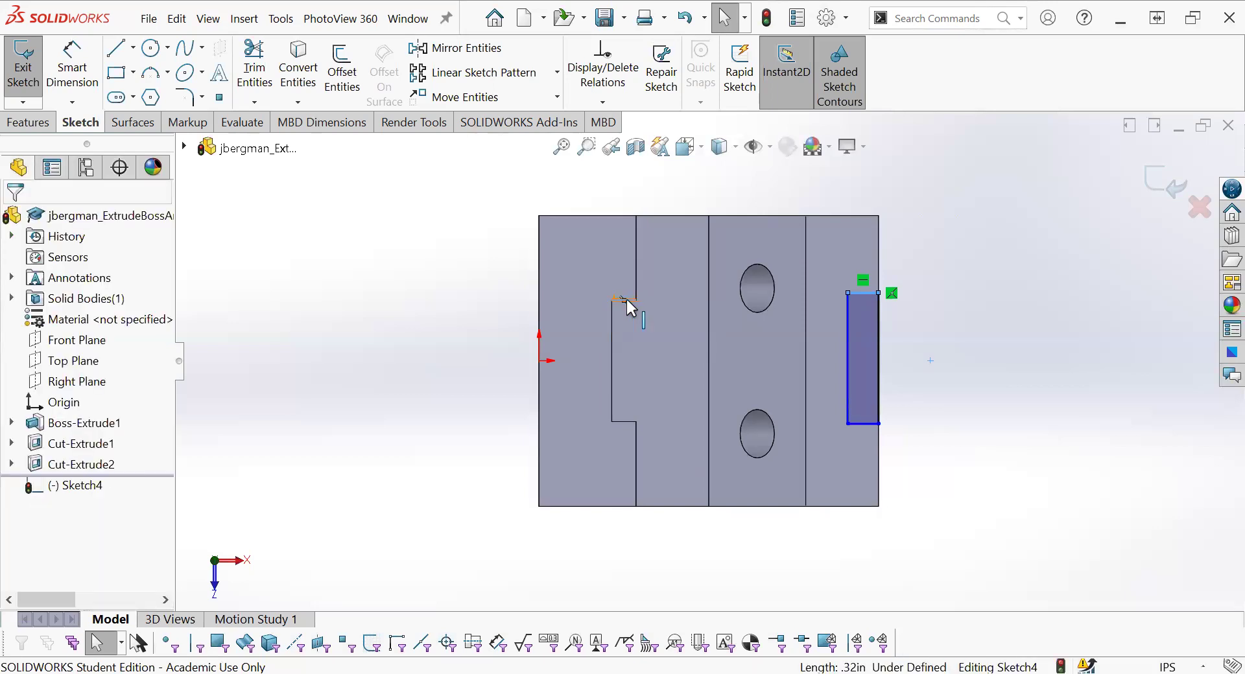
click(18, 476)
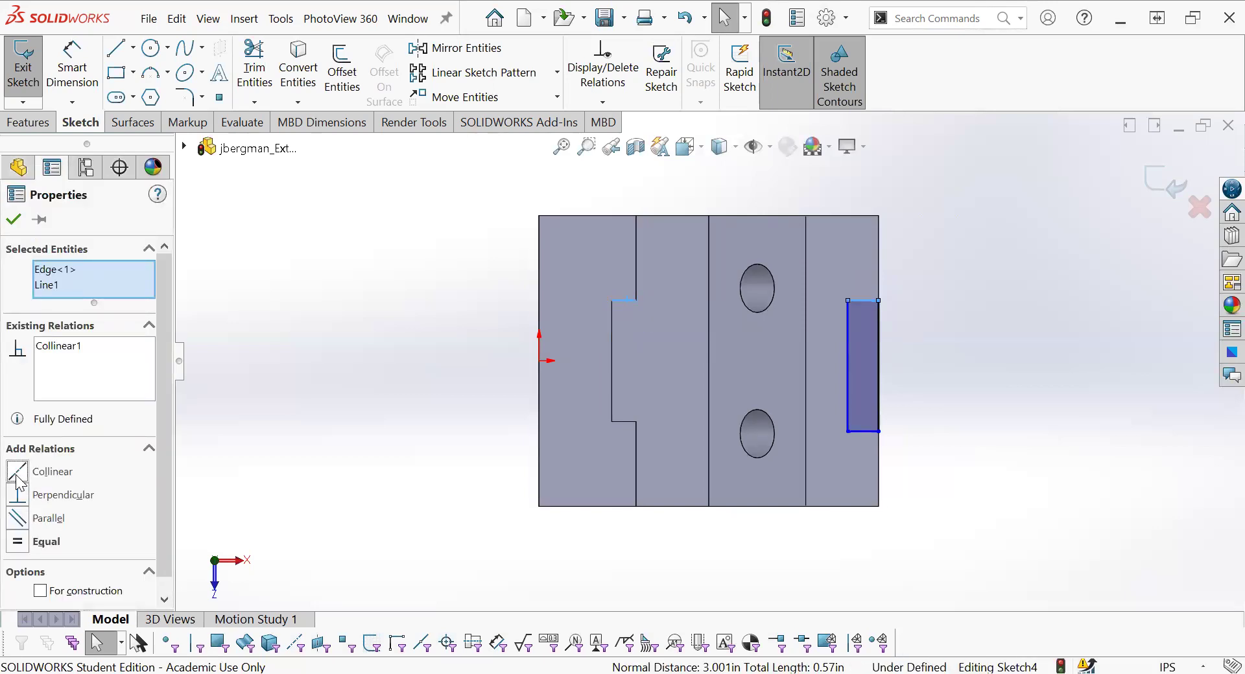
click(13, 219)
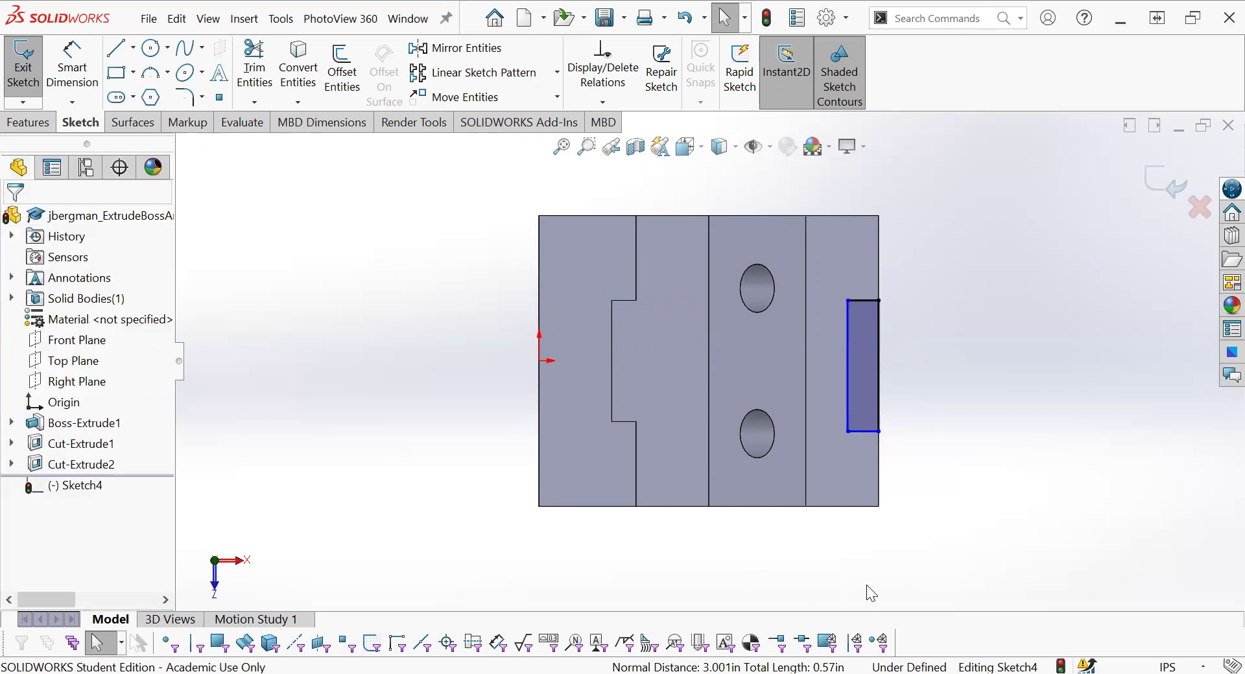
click(862, 432)
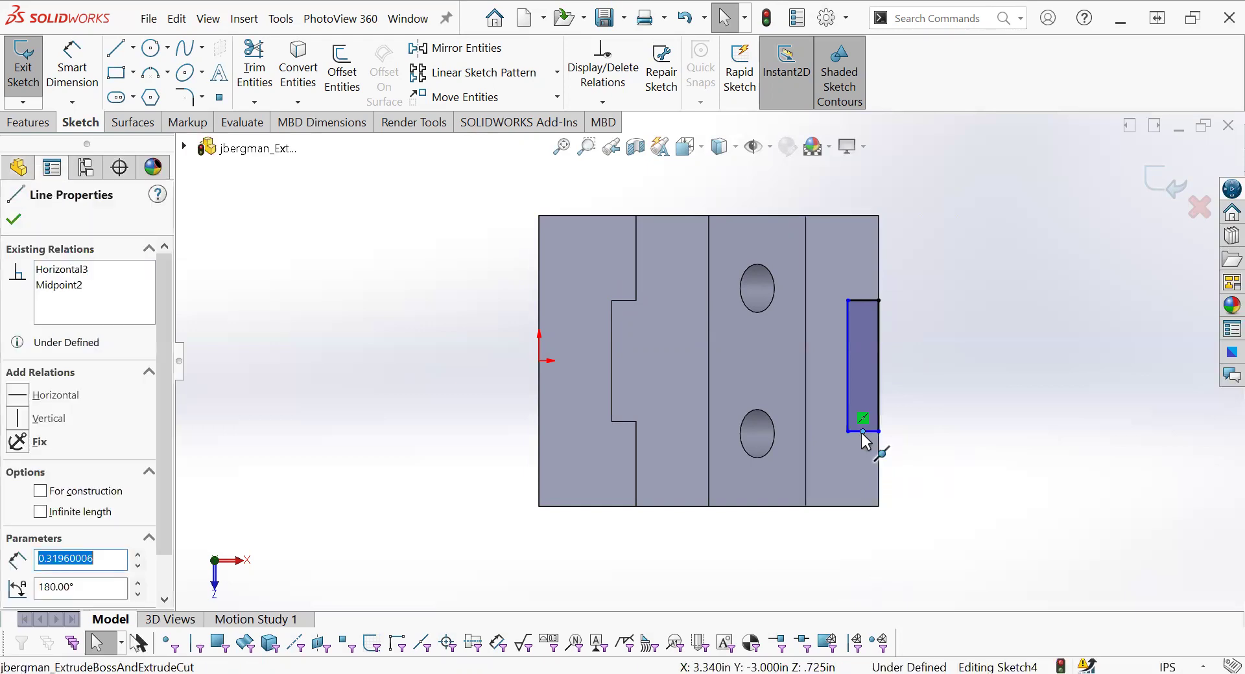
ctrl+click(862, 431)
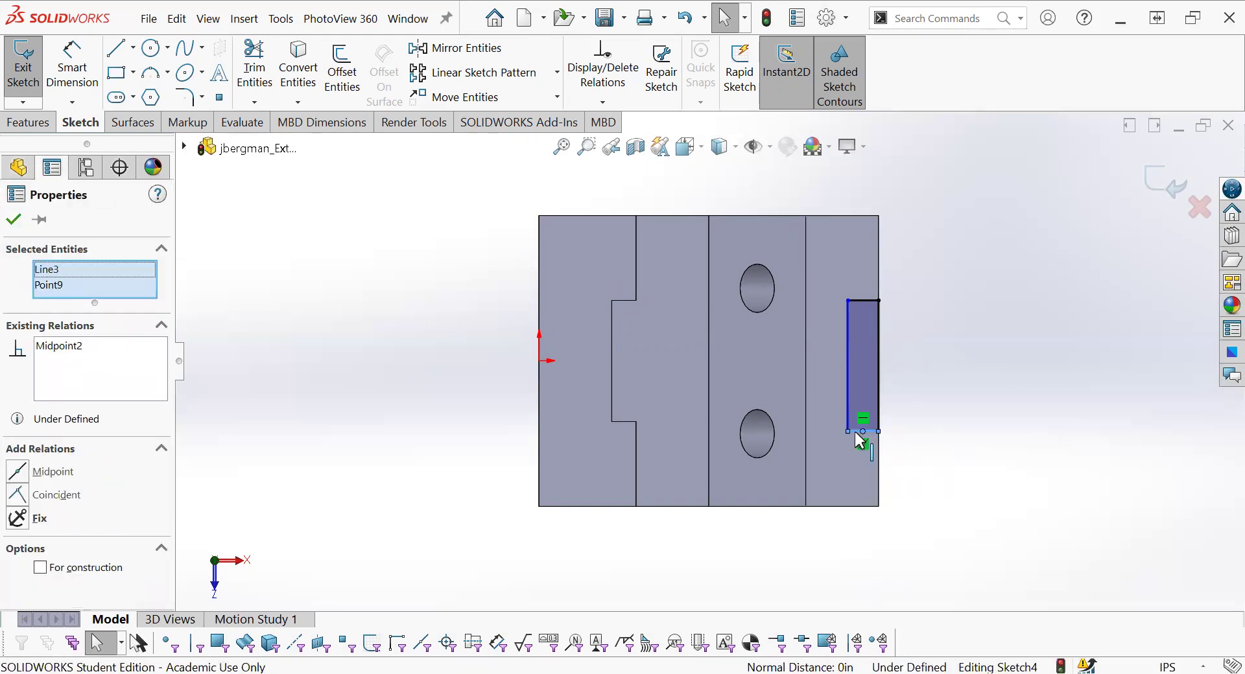
right_click(77, 287)
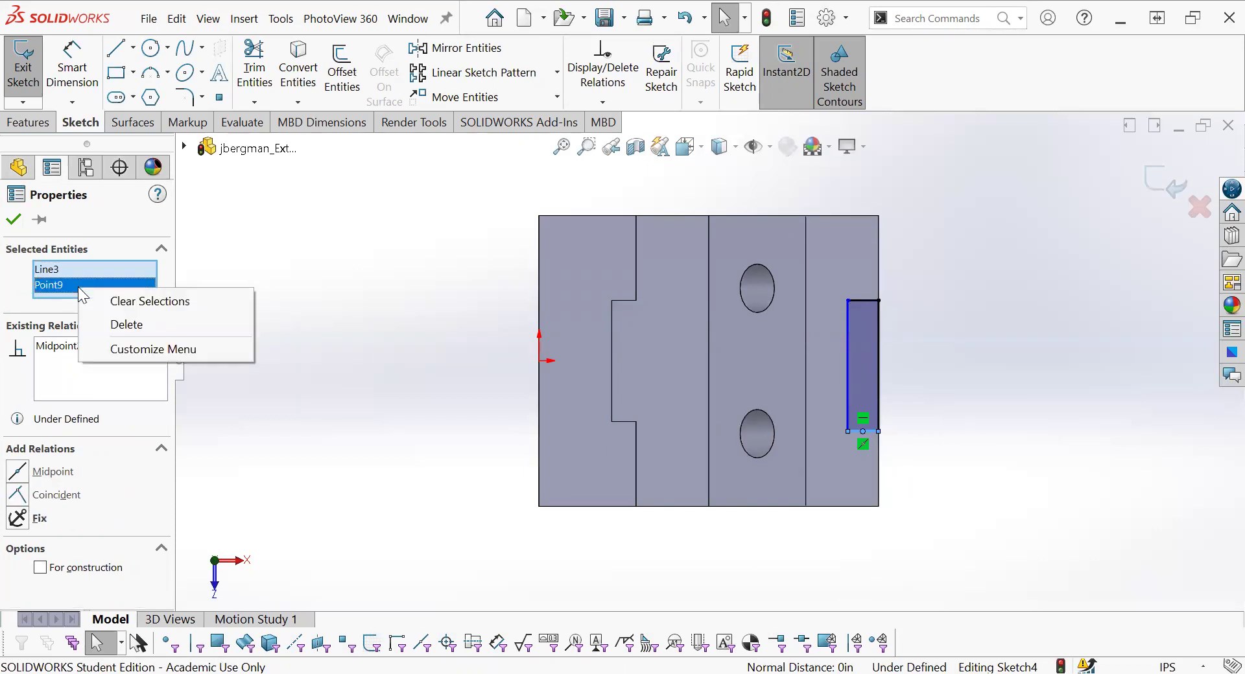
click(111, 301)
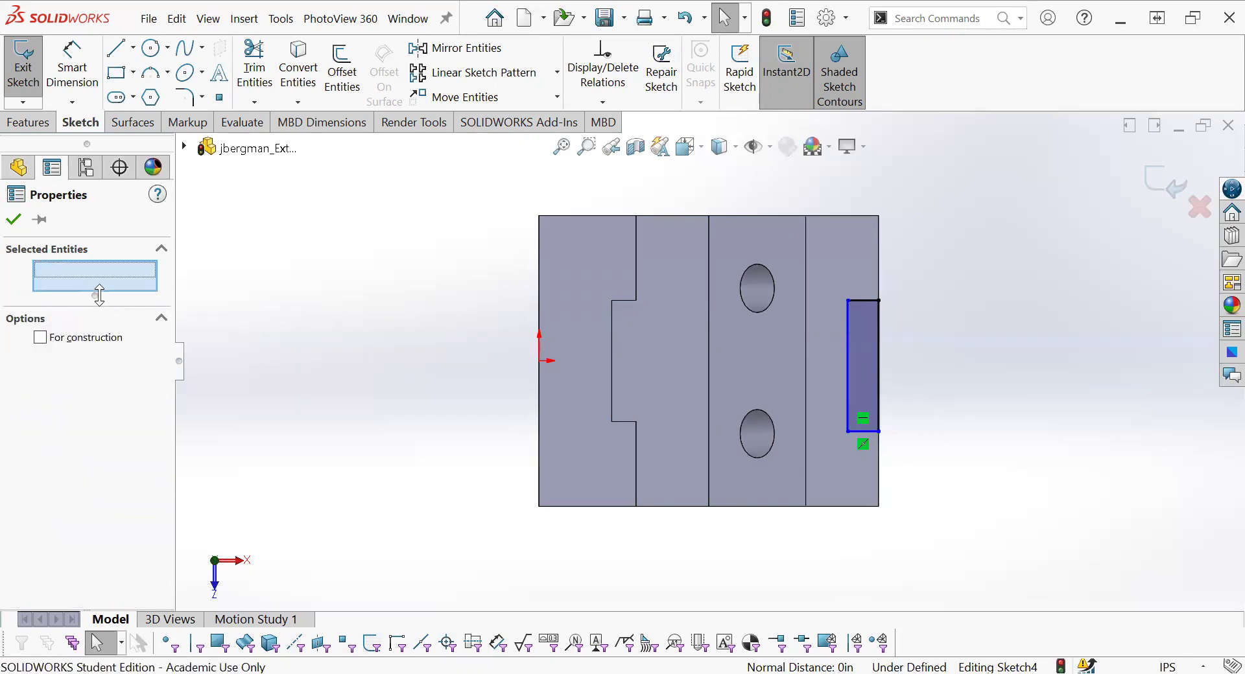
- Make the rectangle's lower horizontal line collinear with the lower short edge of the existing notch
click(872, 431)
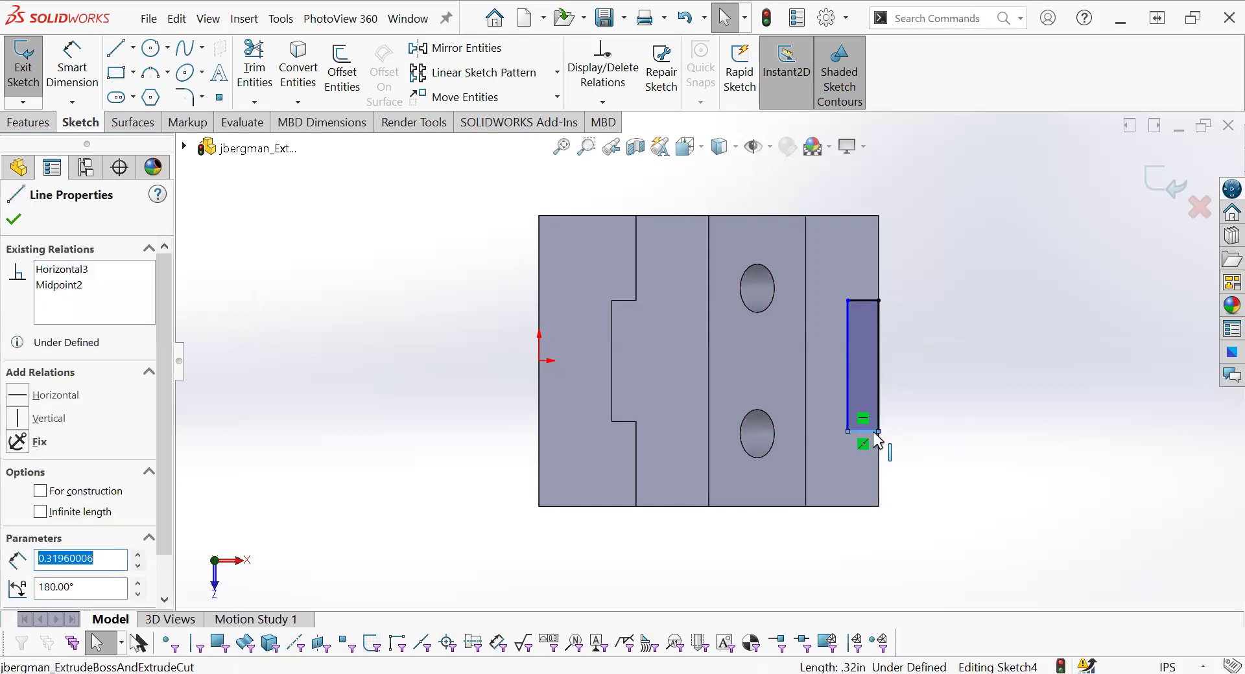
ctrl+click(619, 422)
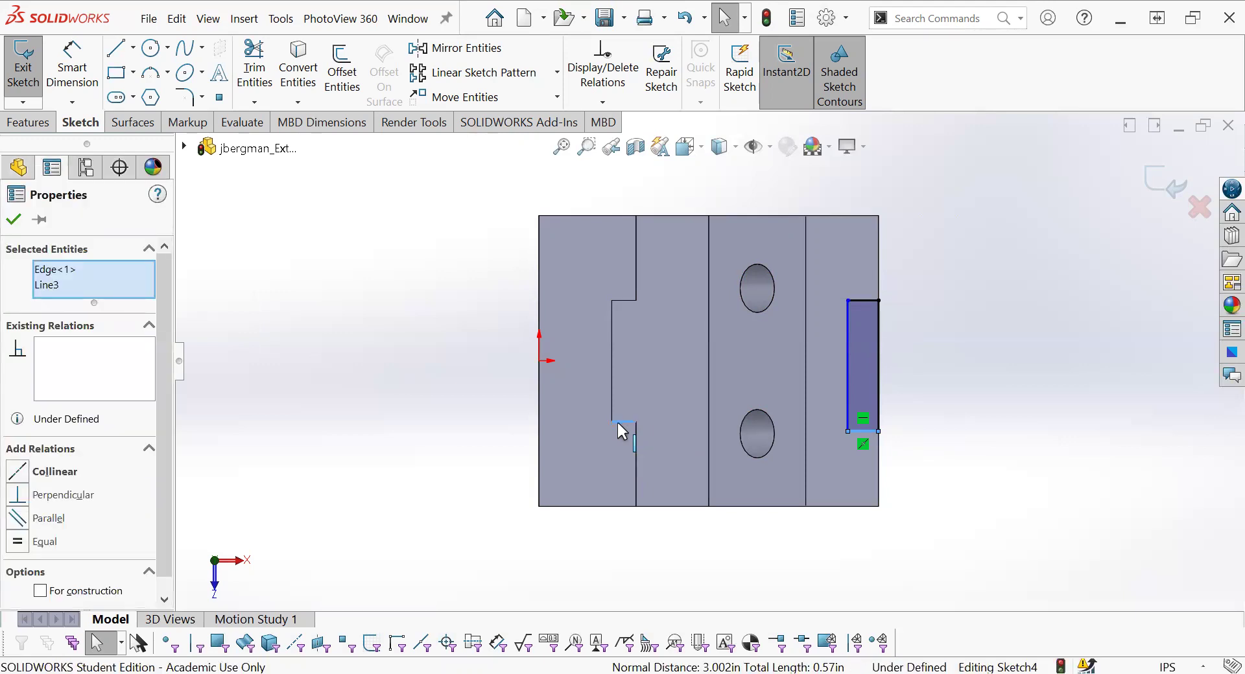
click(25, 477)
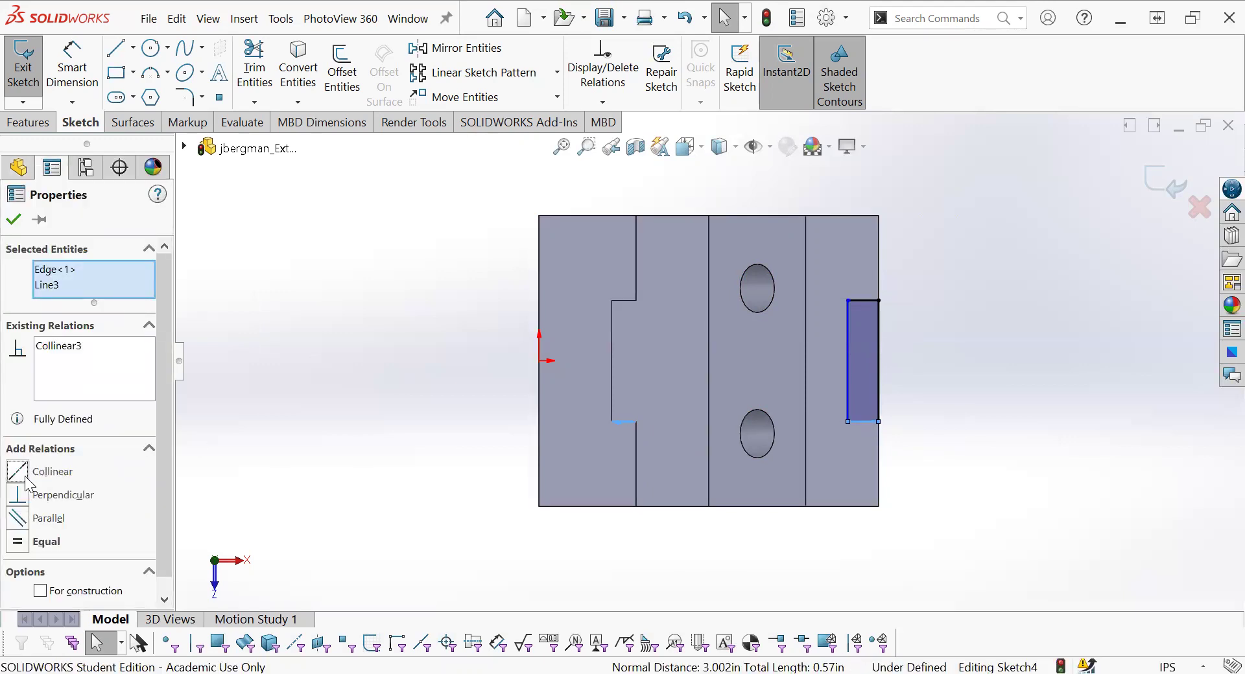
click(13, 219)
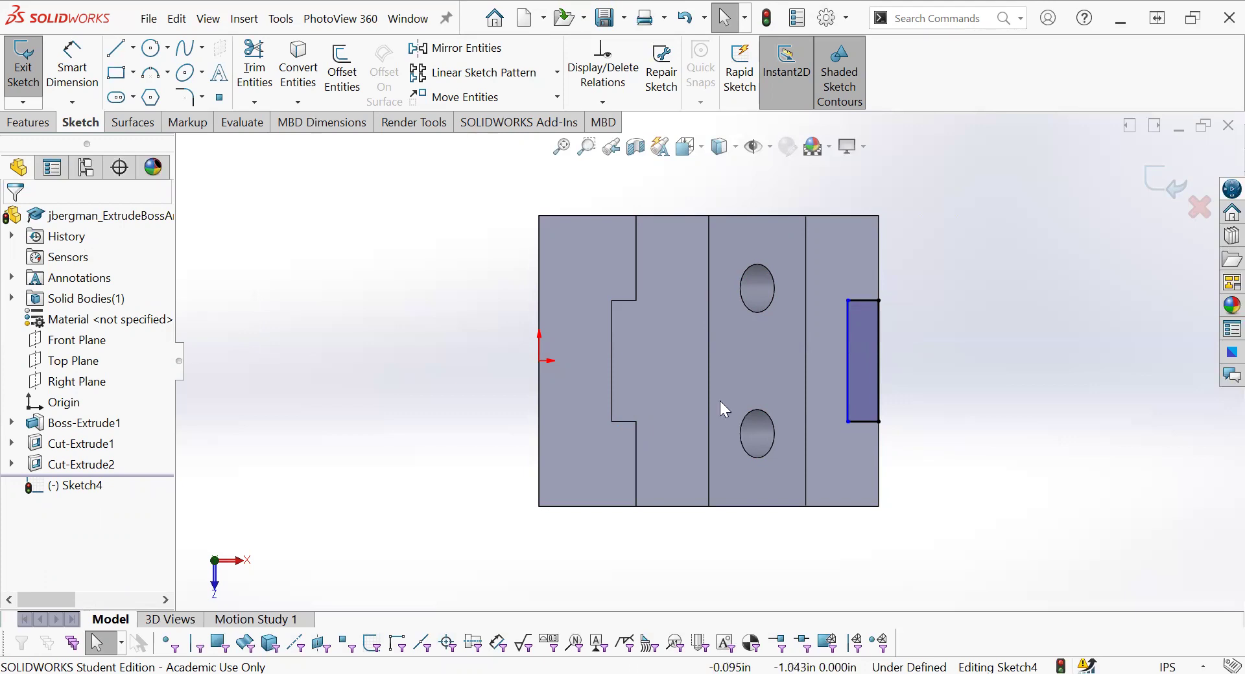
- Make the rectangle's lower horizontal line equal in length to the existing notch's lower short edge
click(847, 370)
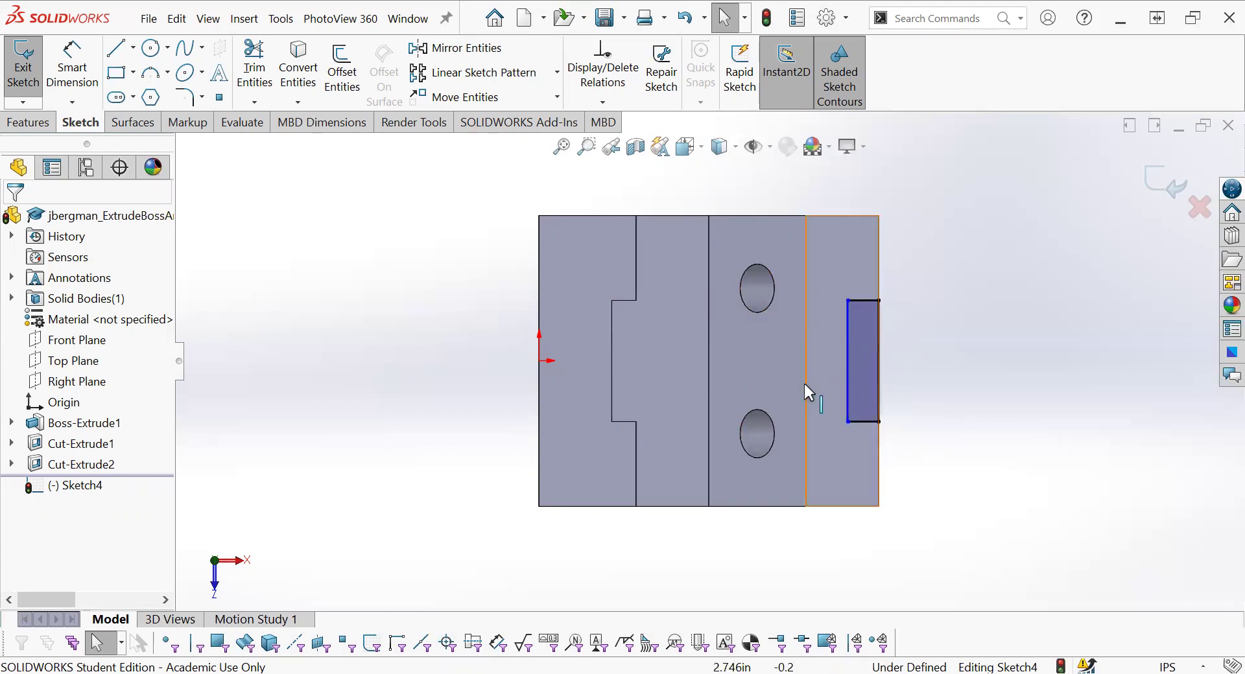
click(871, 421)
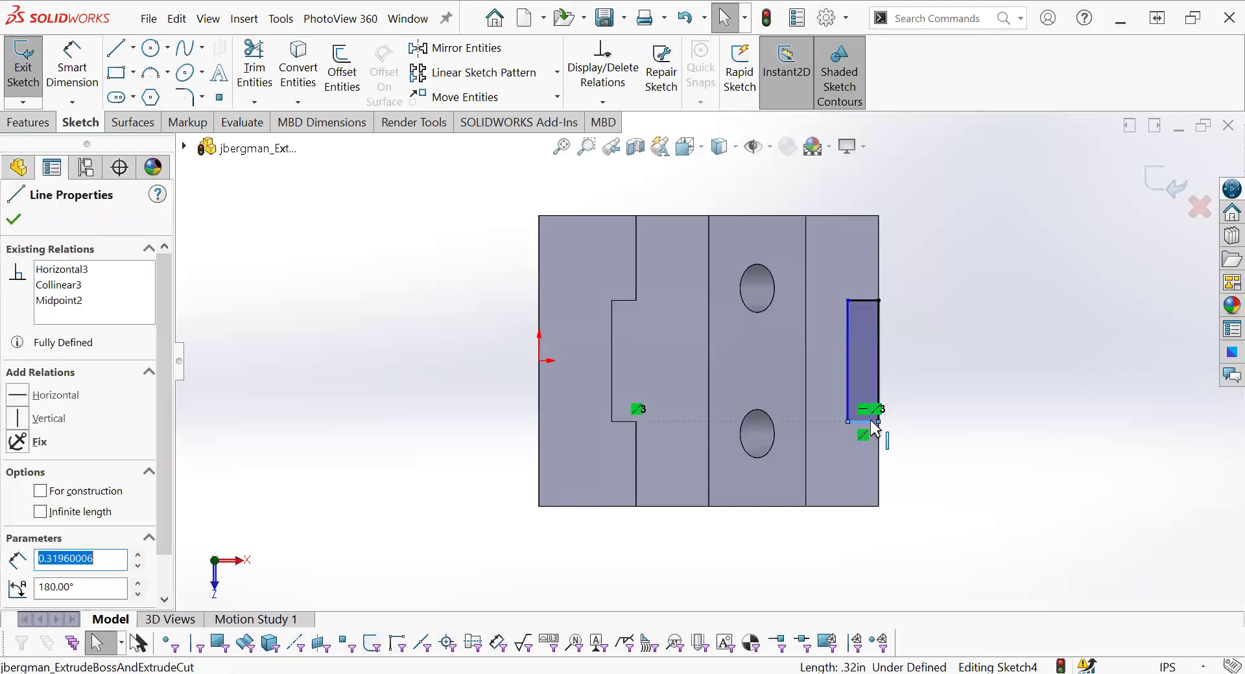
ctrl+click(617, 421)
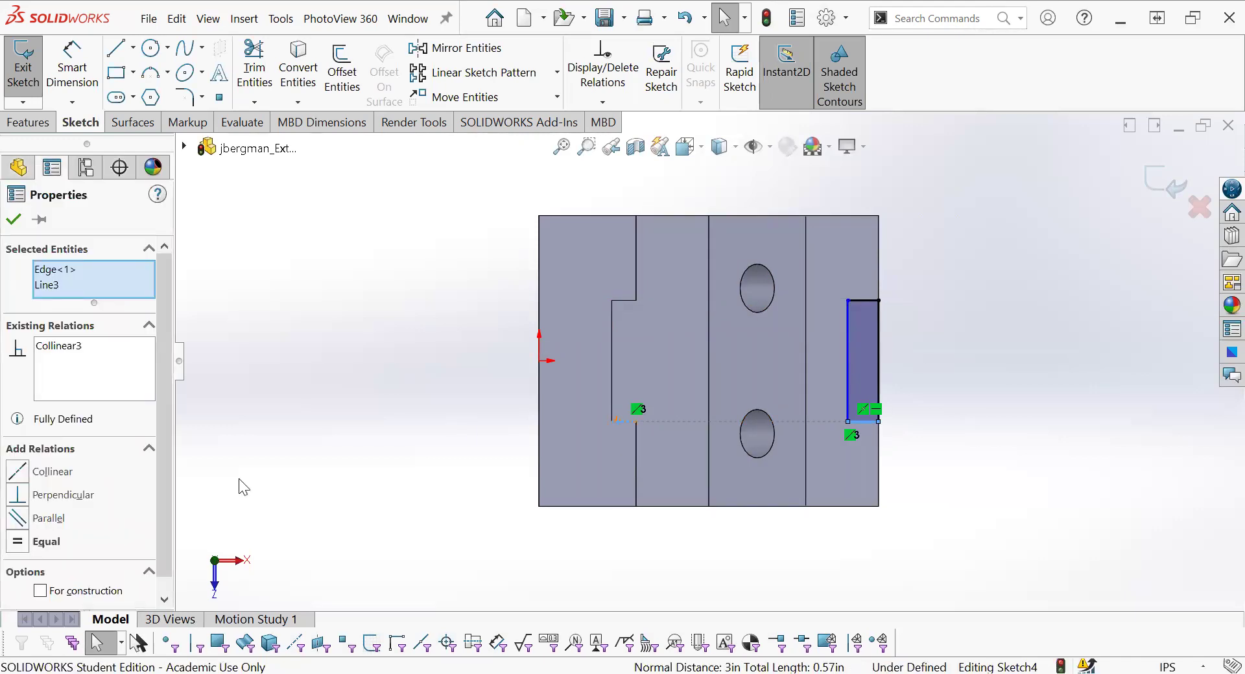
click(18, 541)
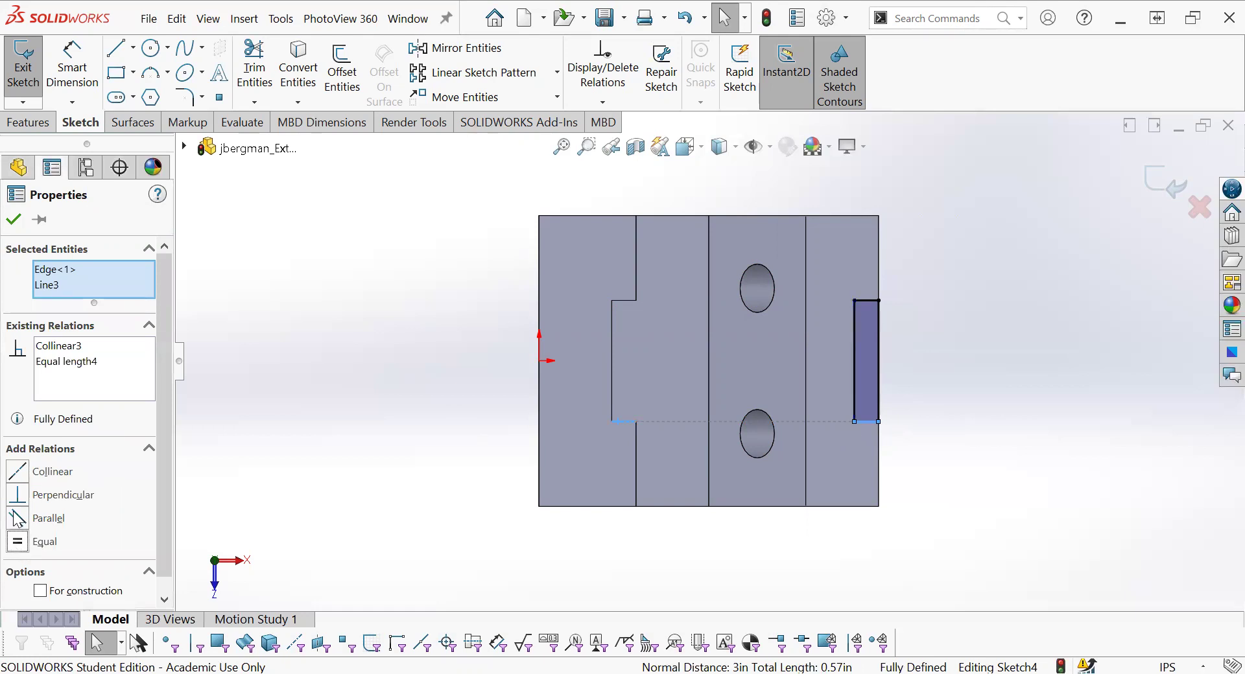
click(13, 220)
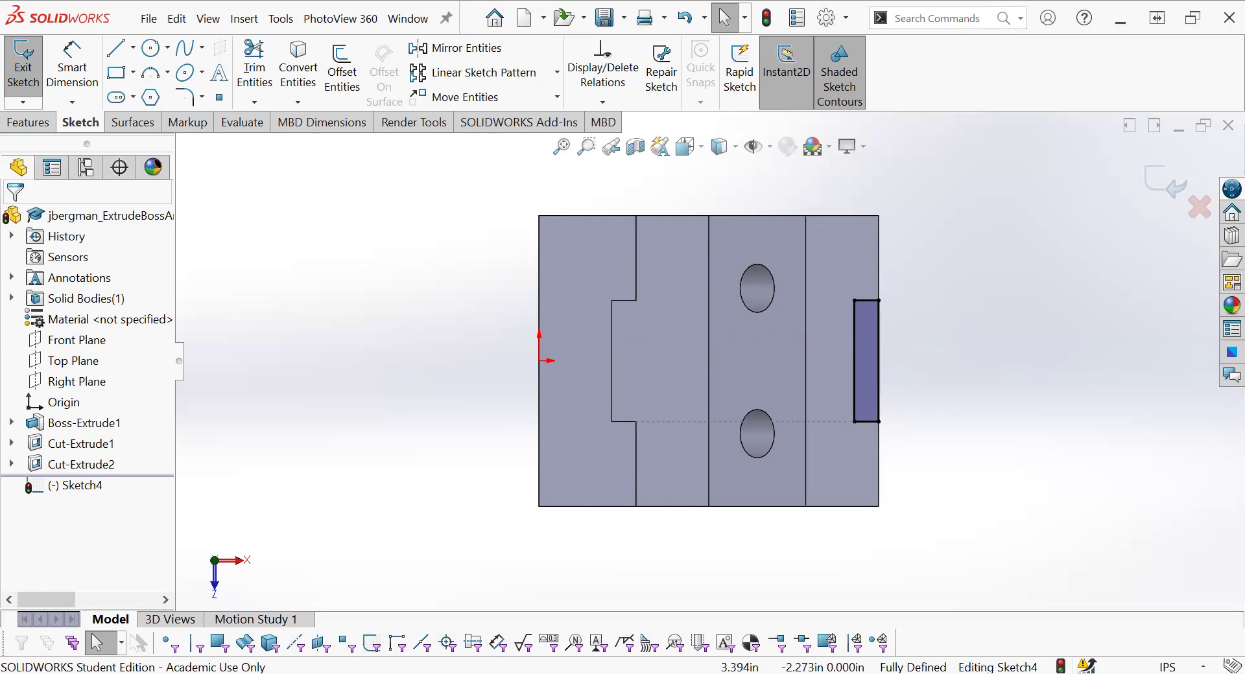
- Extrude-cut the rectangle down through the lowest step with the Through All end condition
click(40, 129)
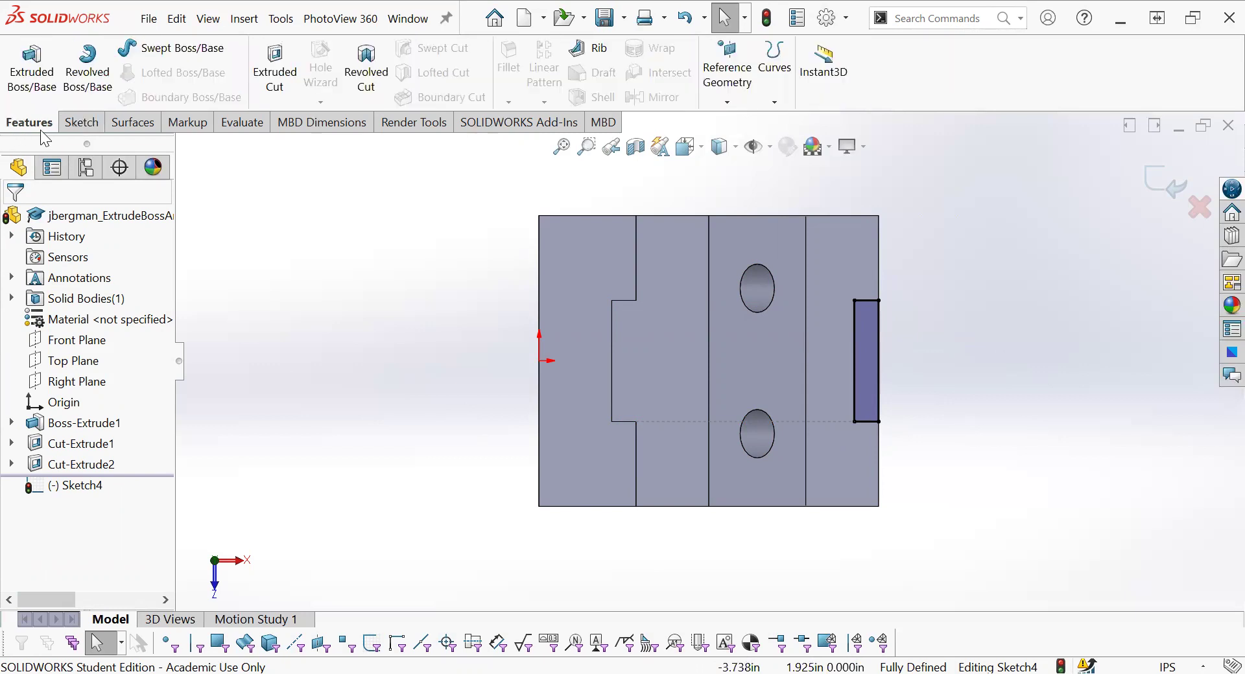
click(275, 76)
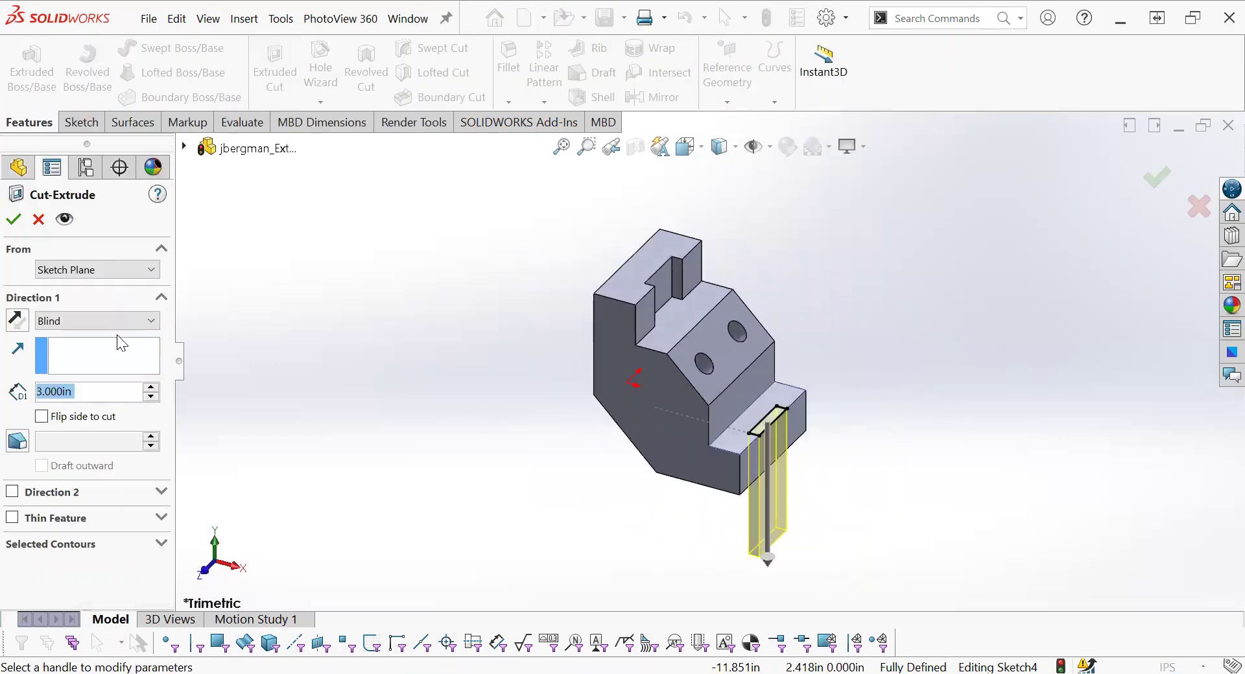
click(114, 323)
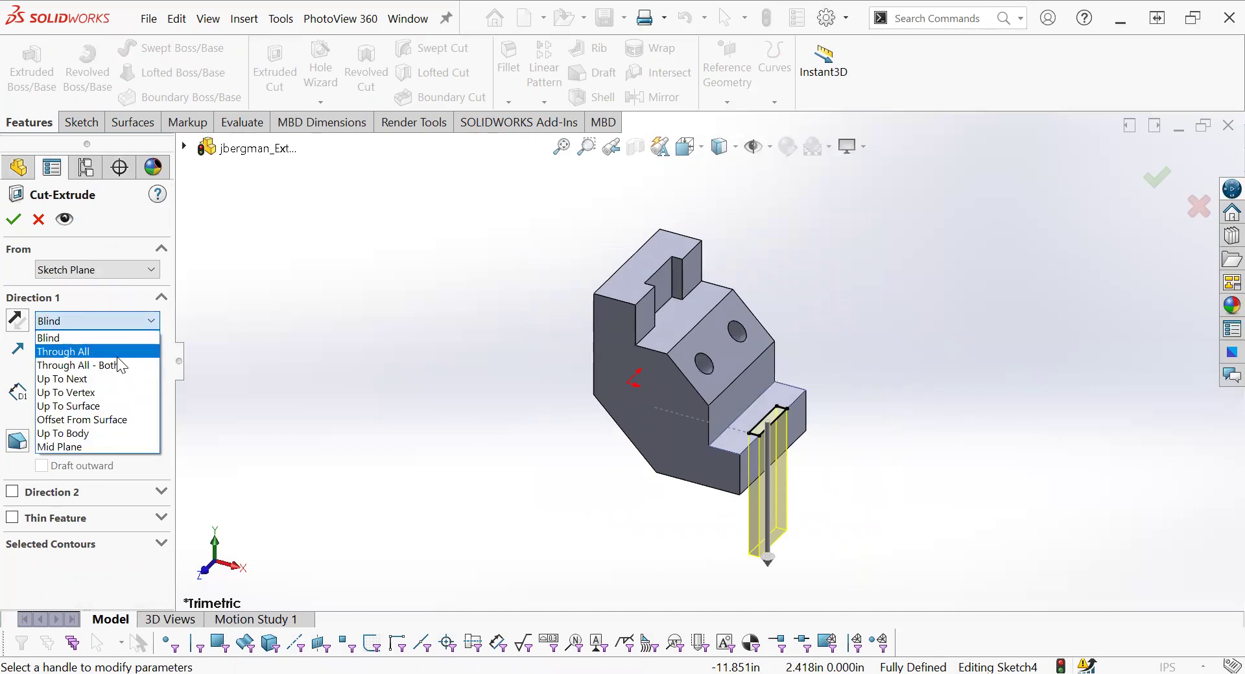
click(116, 354)
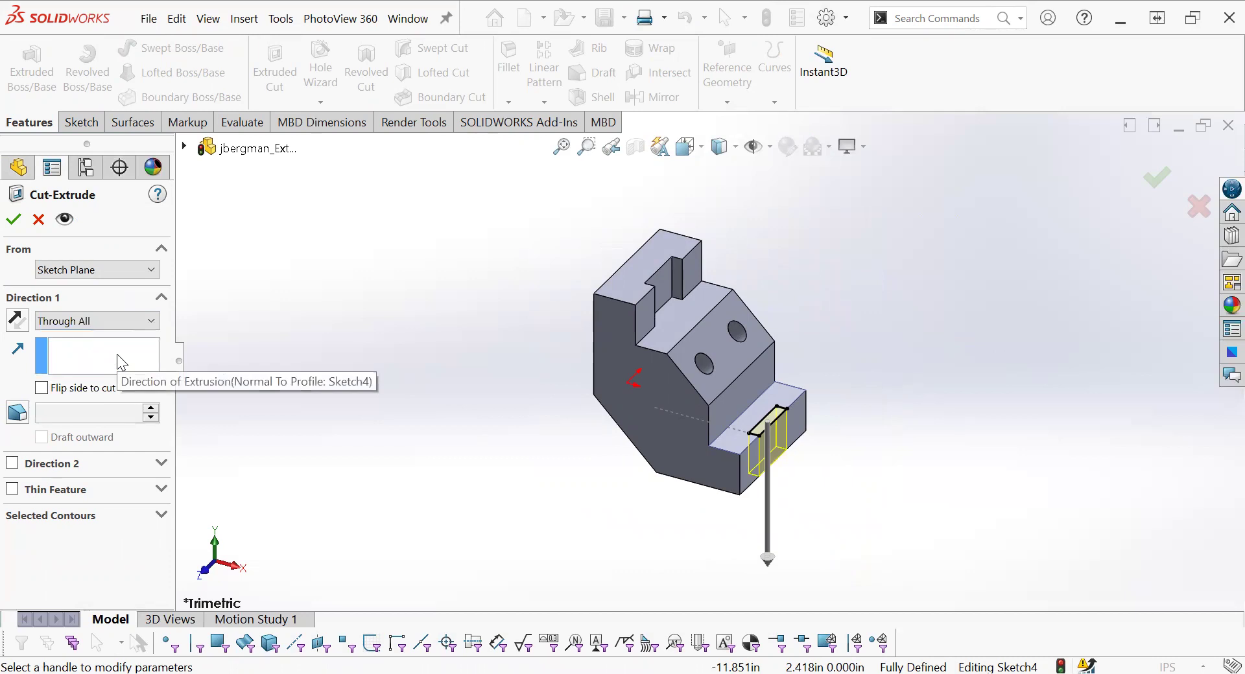
click(13, 221)
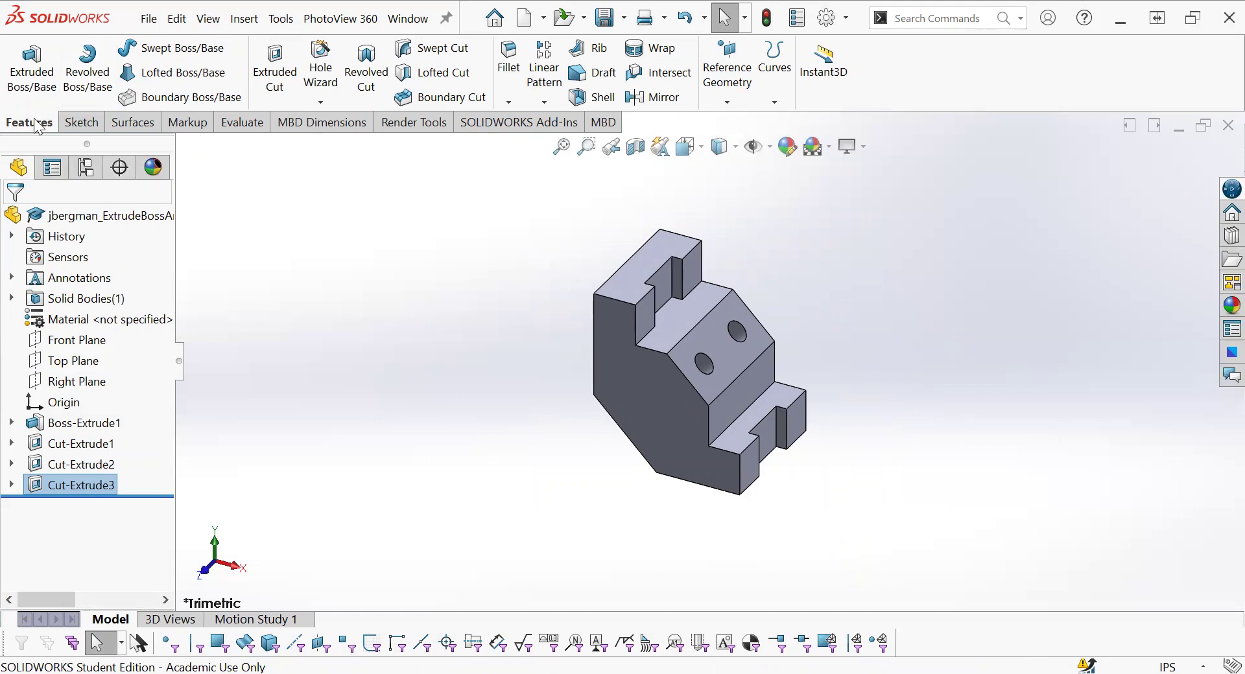
- Fillet the four inner vertical corner edges of the two rectangular notches with a constant, symmetric radius of 0.032 in
click(516, 76)
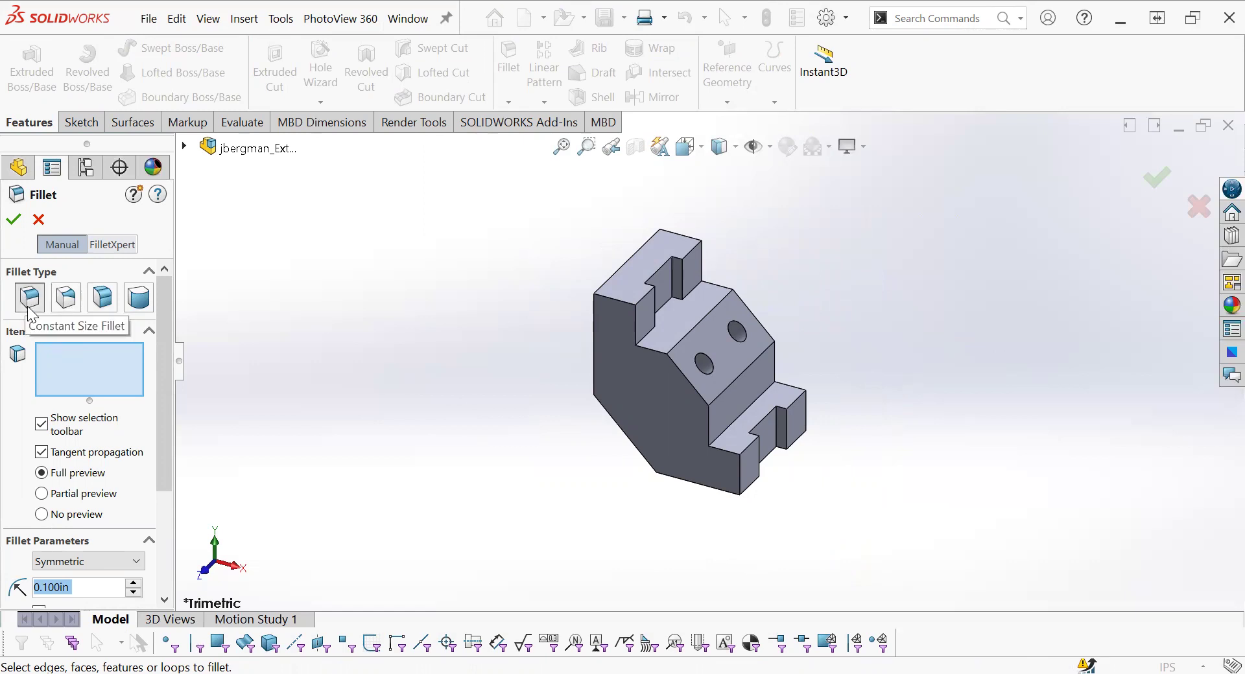
drag(92, 587, 14, 587)
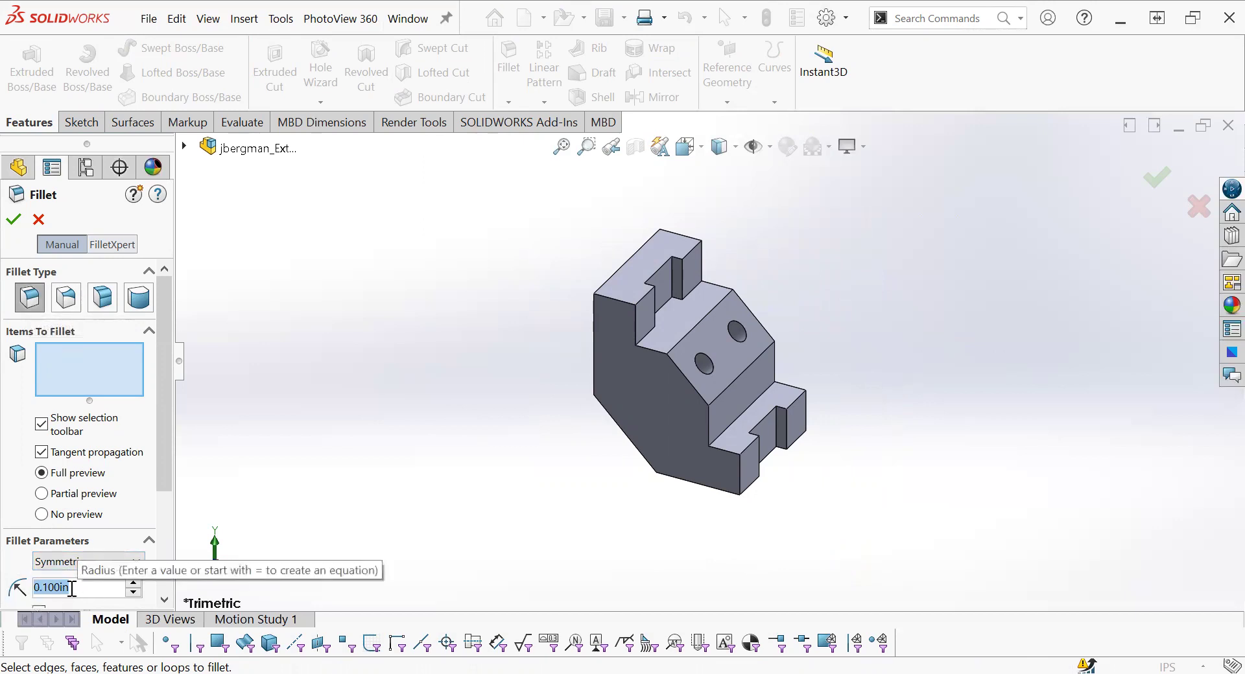
key(BackSpace)
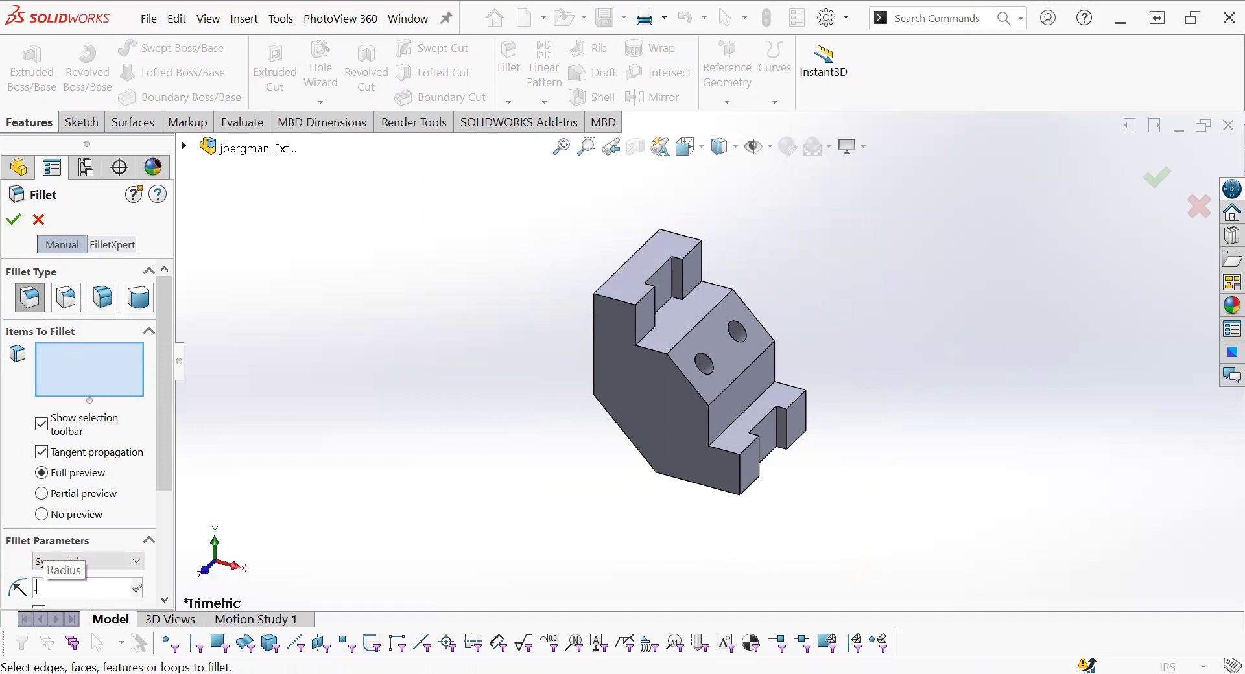
text(.032)
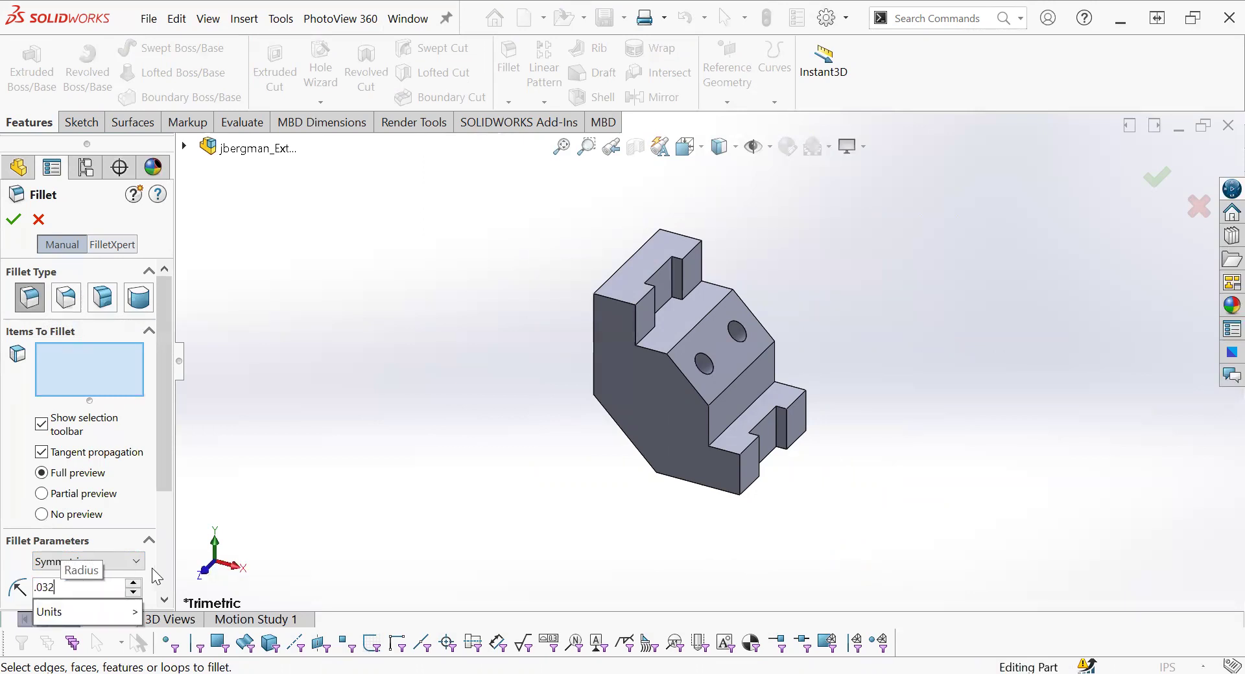
key(Return)
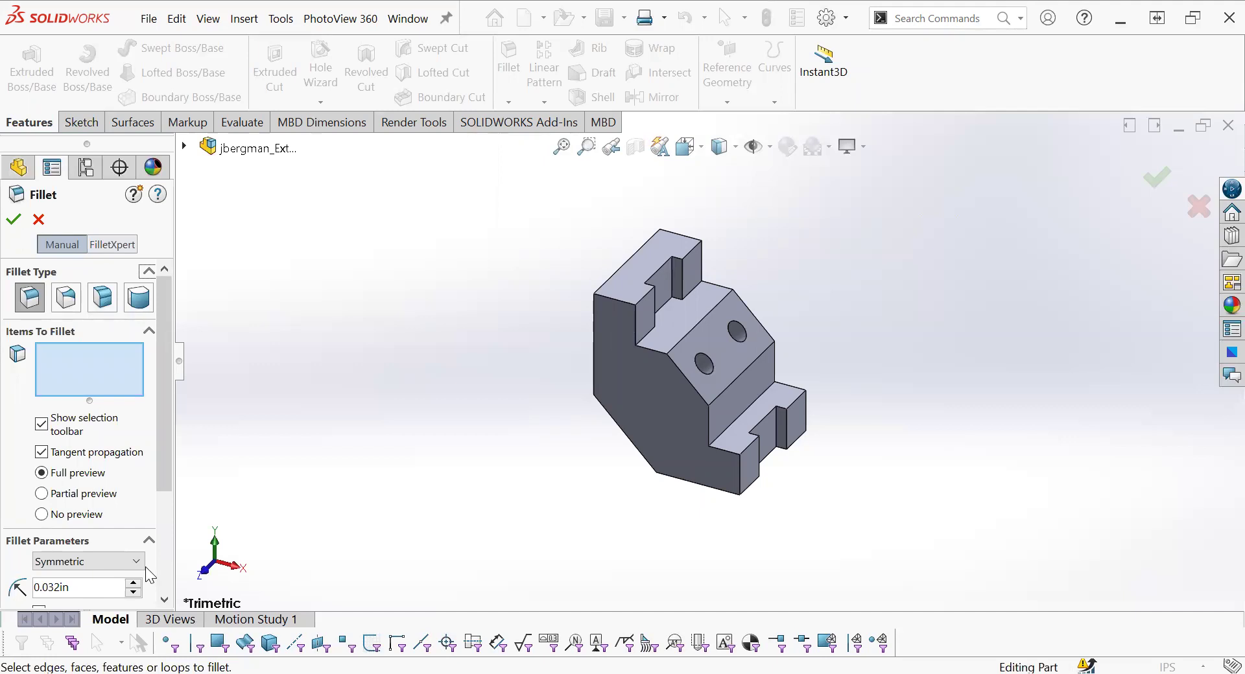
scroll(725, 263, down, 3)
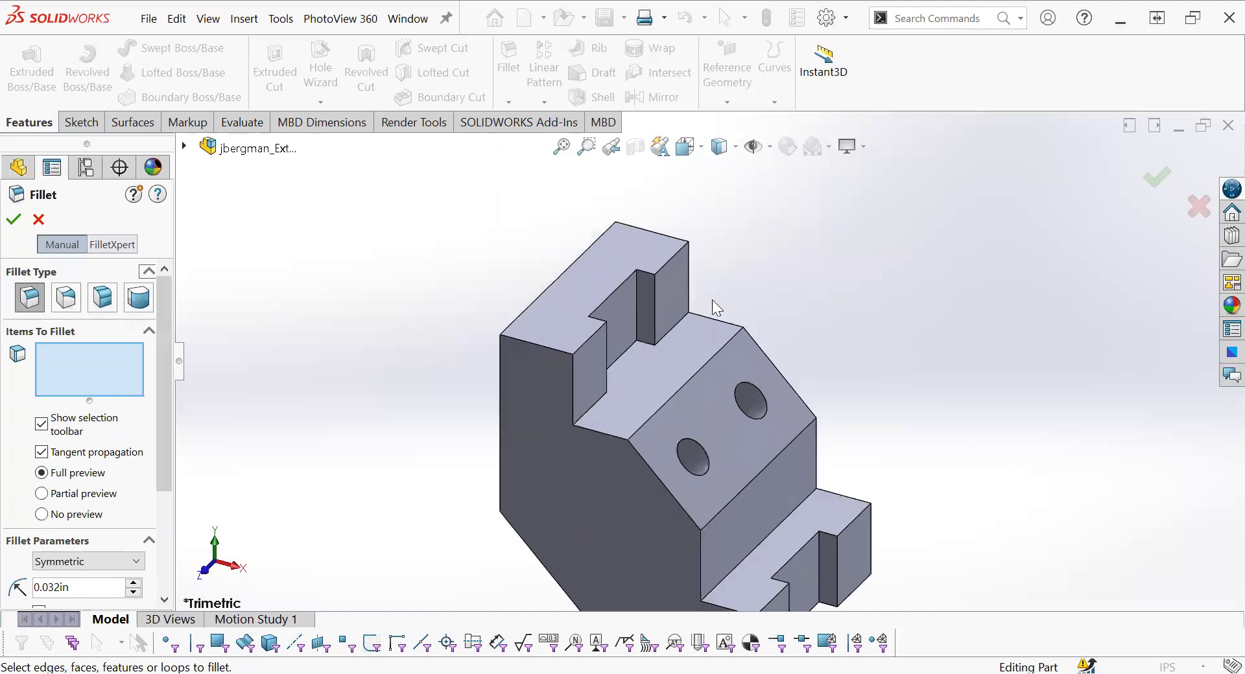
scroll(711, 300, up, 3)
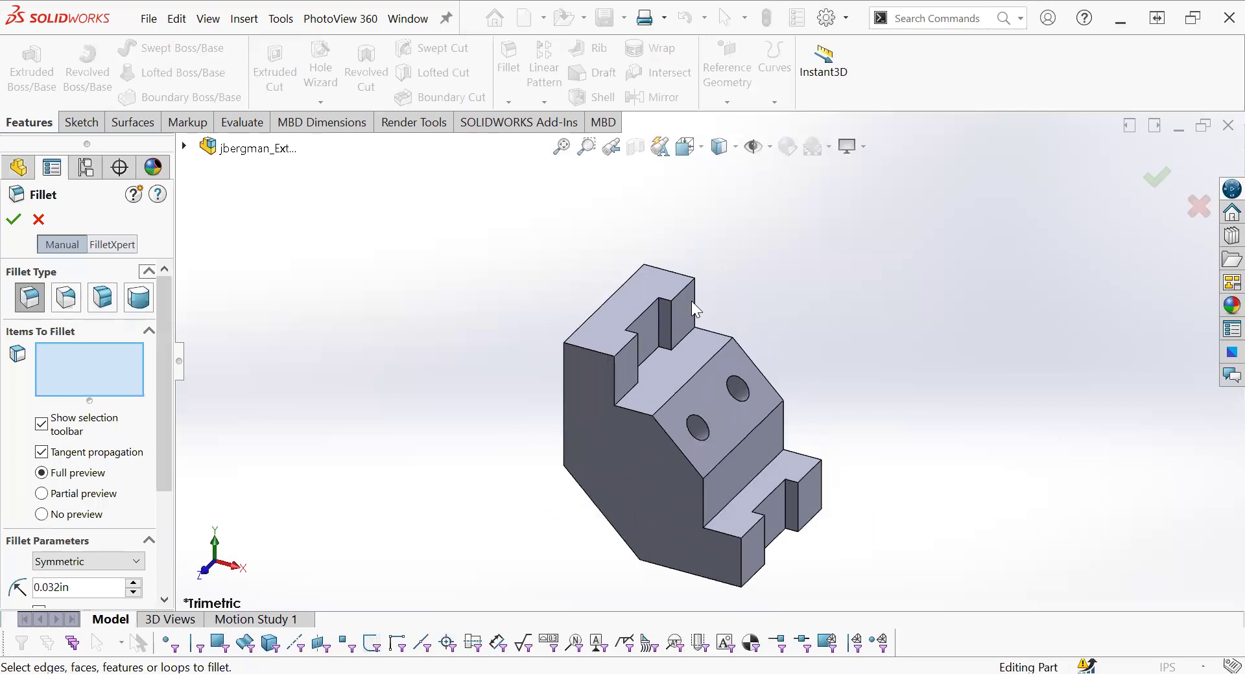
click(661, 324)
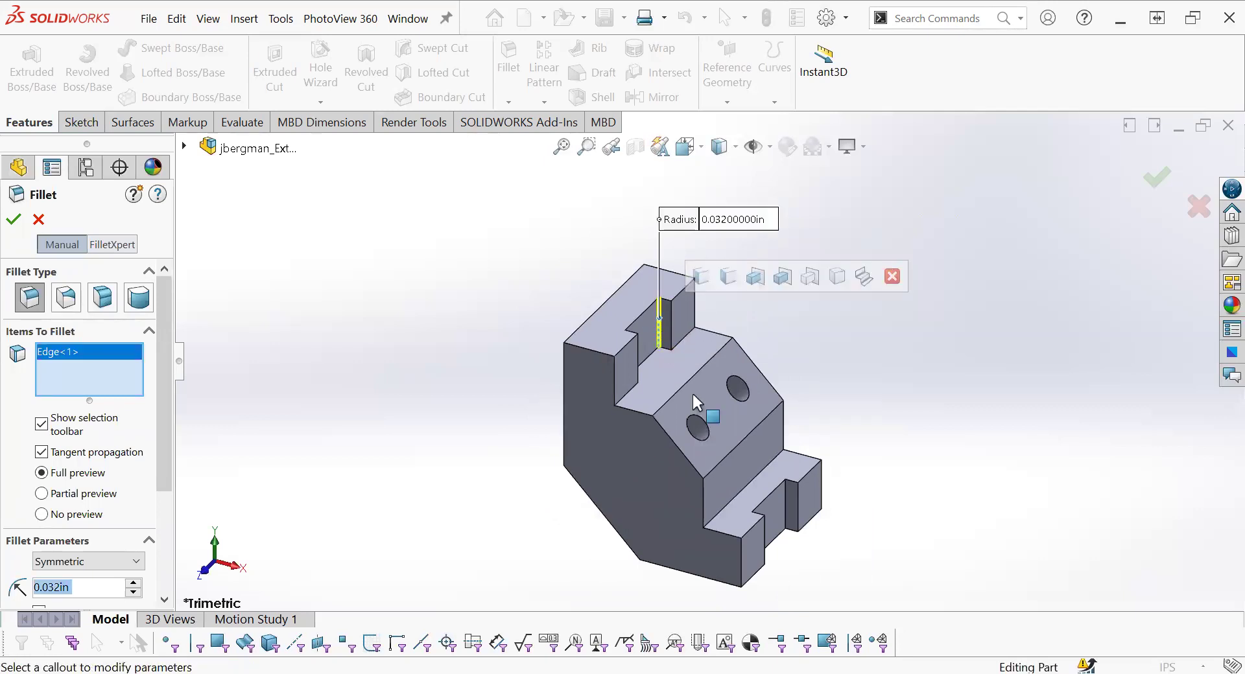
click(786, 518)
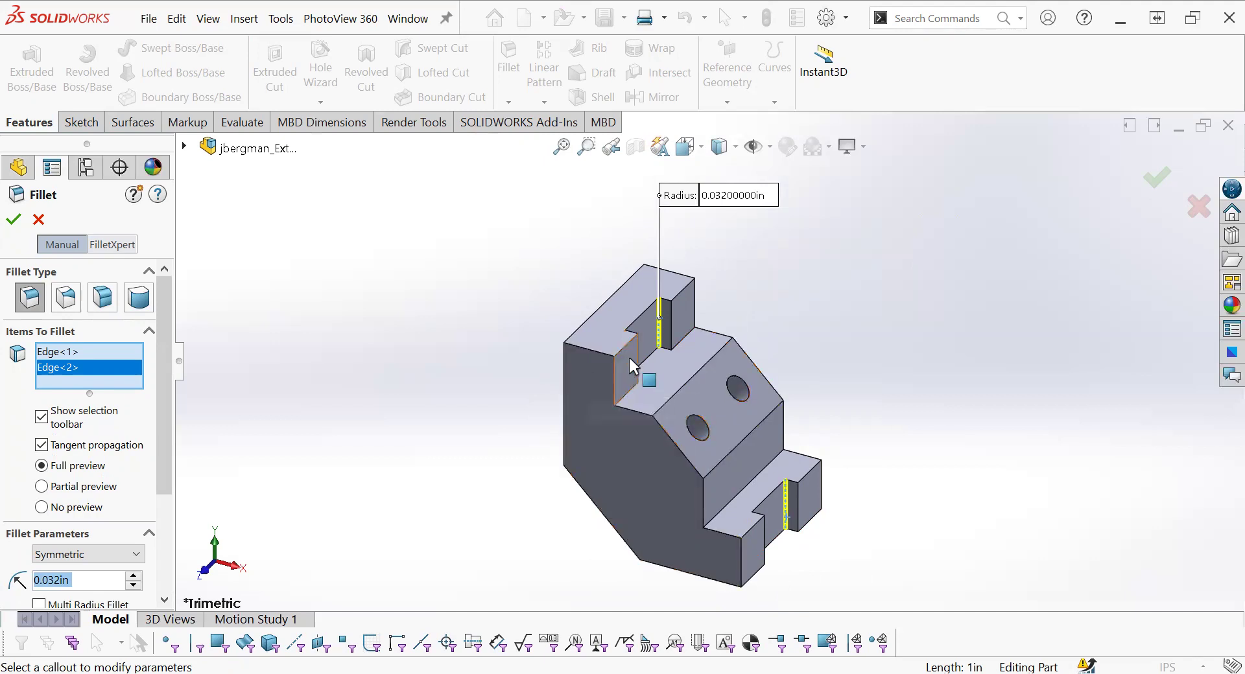
click(626, 357)
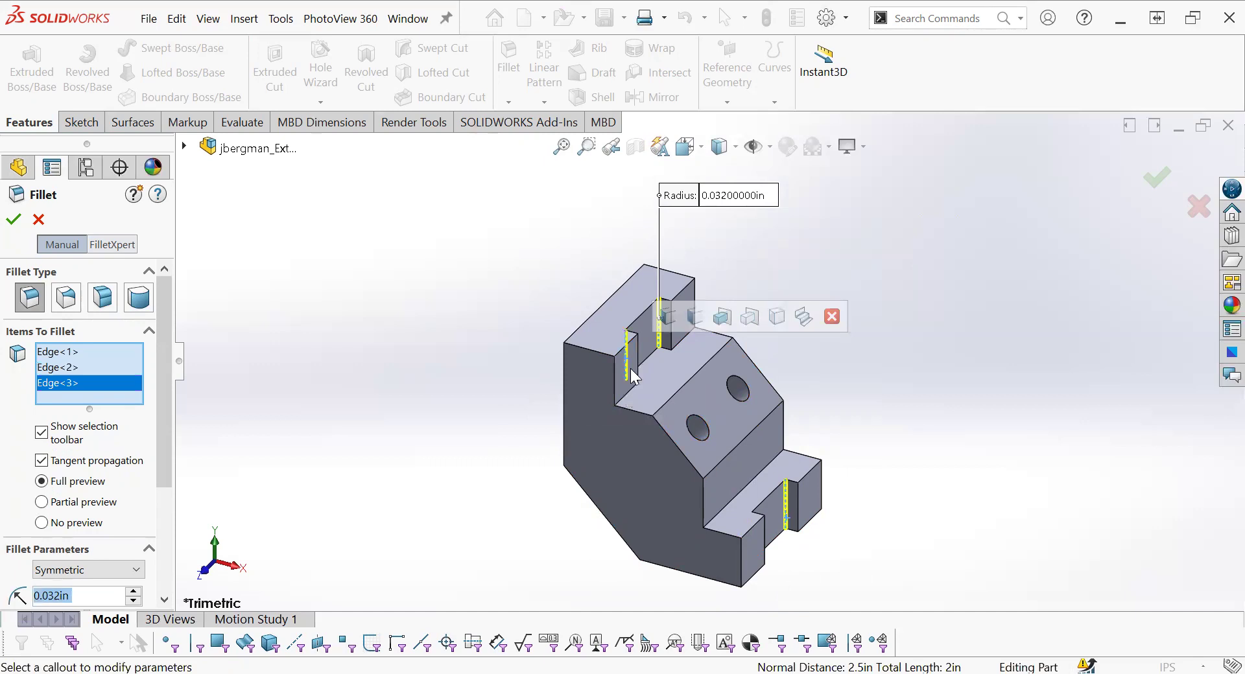
click(825, 551)
middle_drag(826, 553, 696, 580)
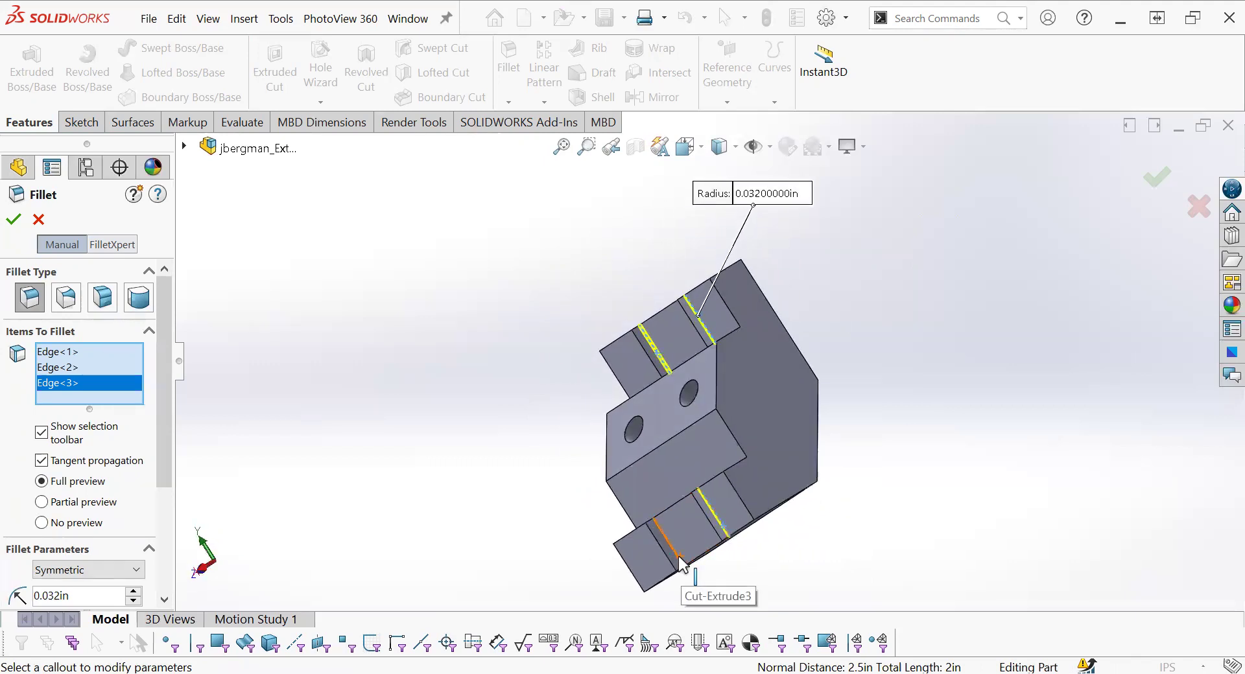
click(679, 559)
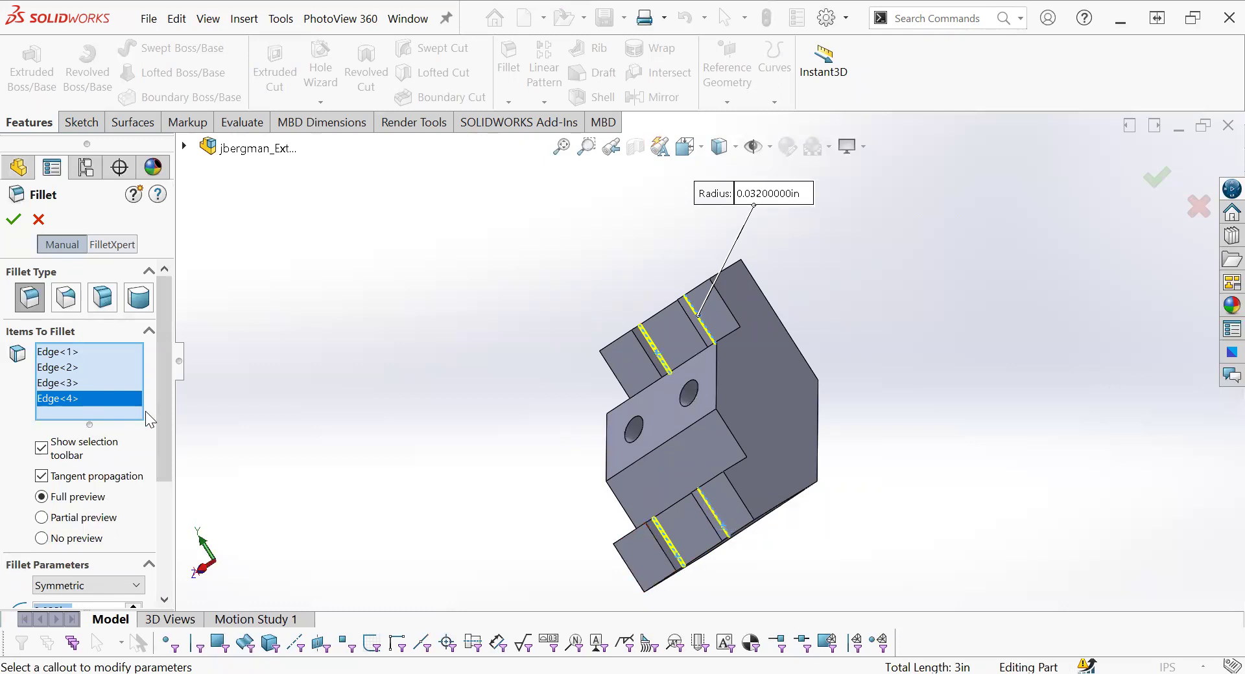
middle_drag(551, 387, 614, 361)
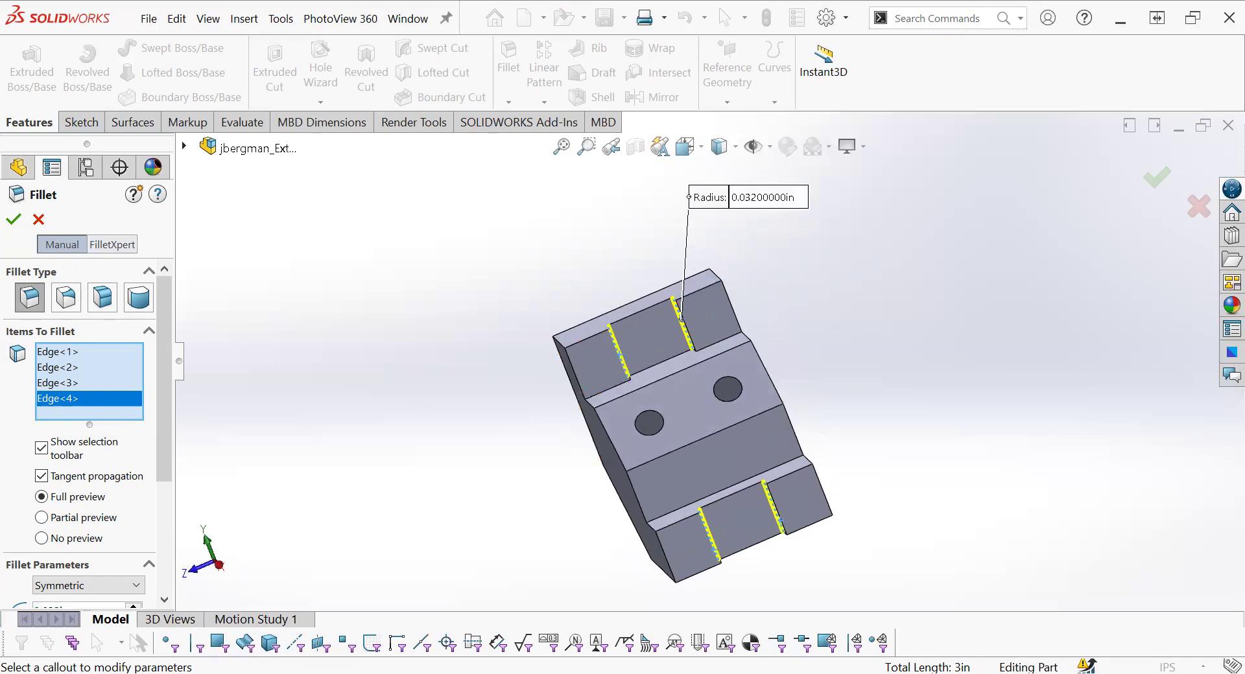
click(13, 219)
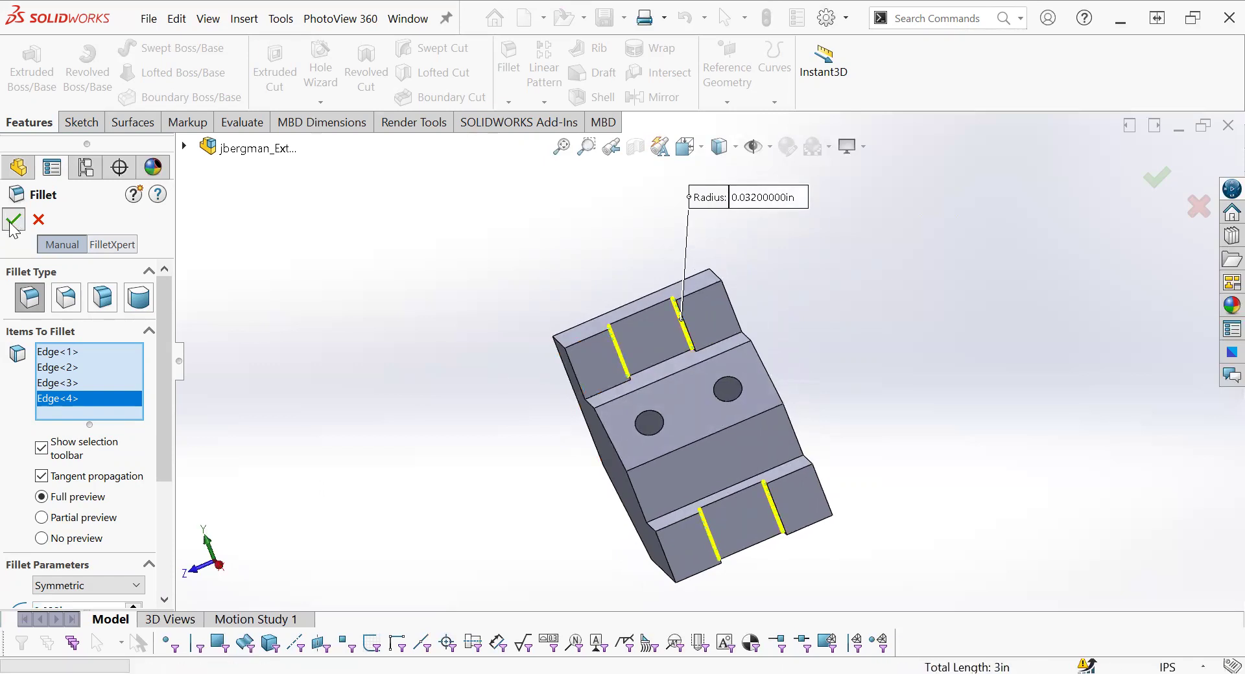
- Chamfer the circular edges at both ends of the two through holes with an angle-distance chamfer of 0.06 in at 45 degrees
scroll(730, 514, up, 1)
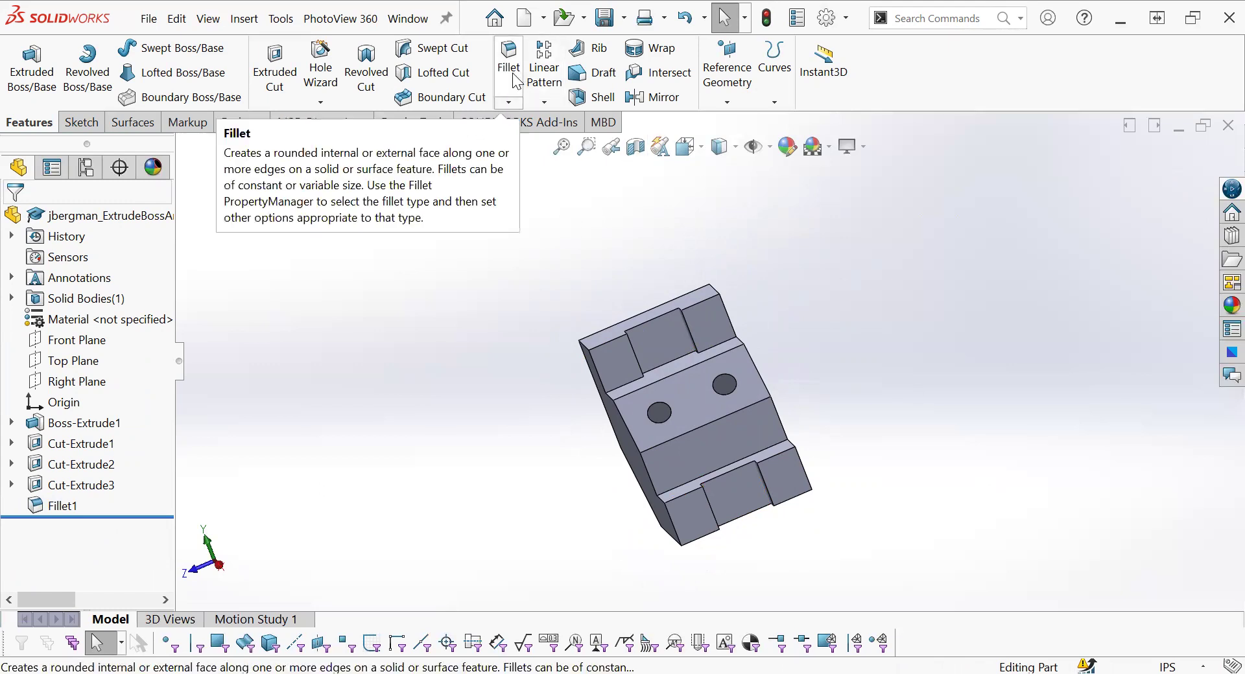
click(509, 102)
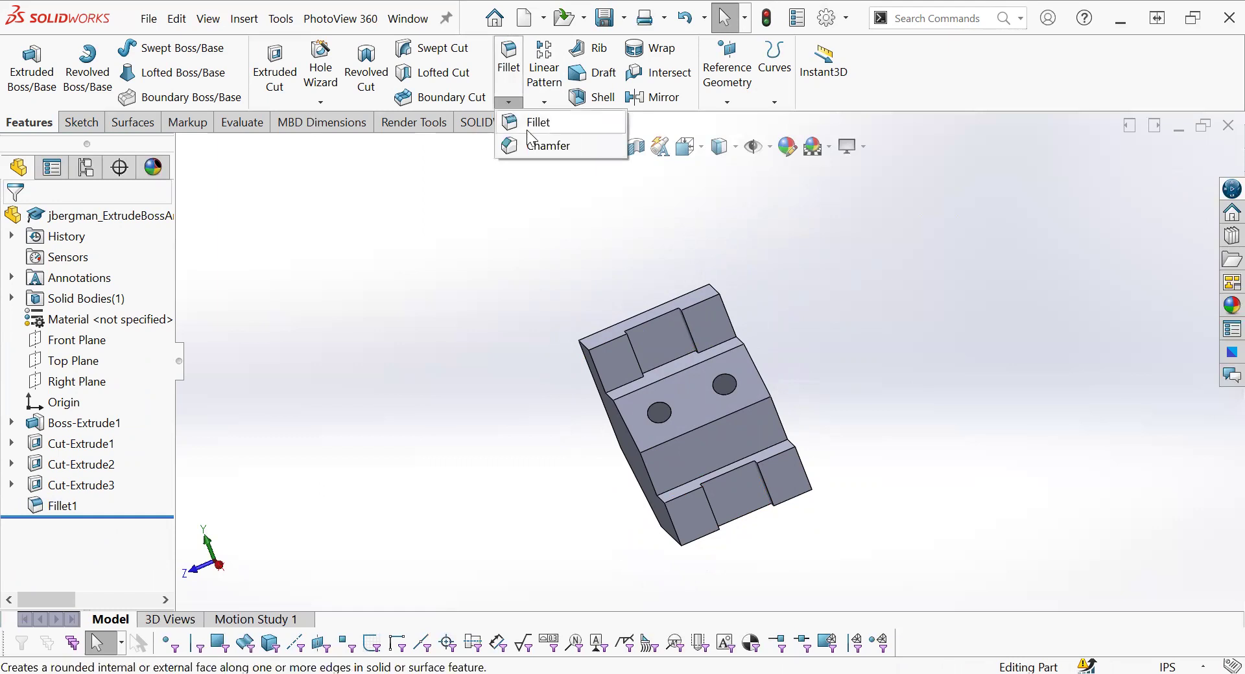
click(538, 146)
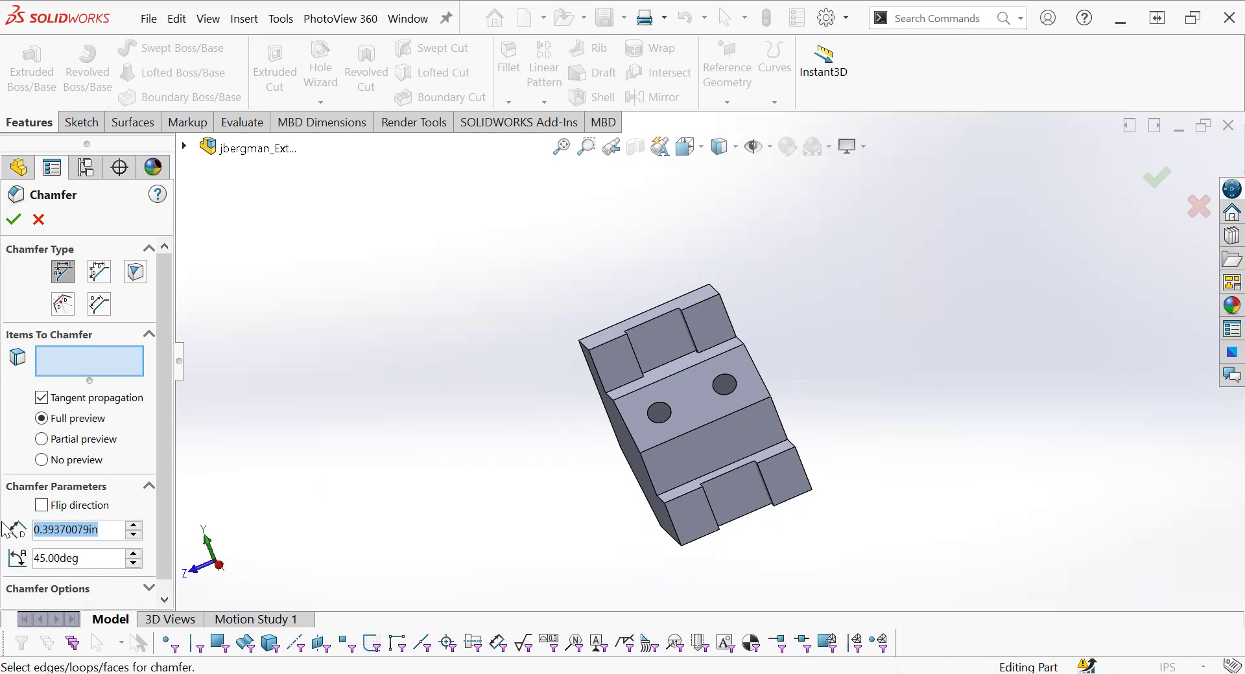
key(BackSpace)
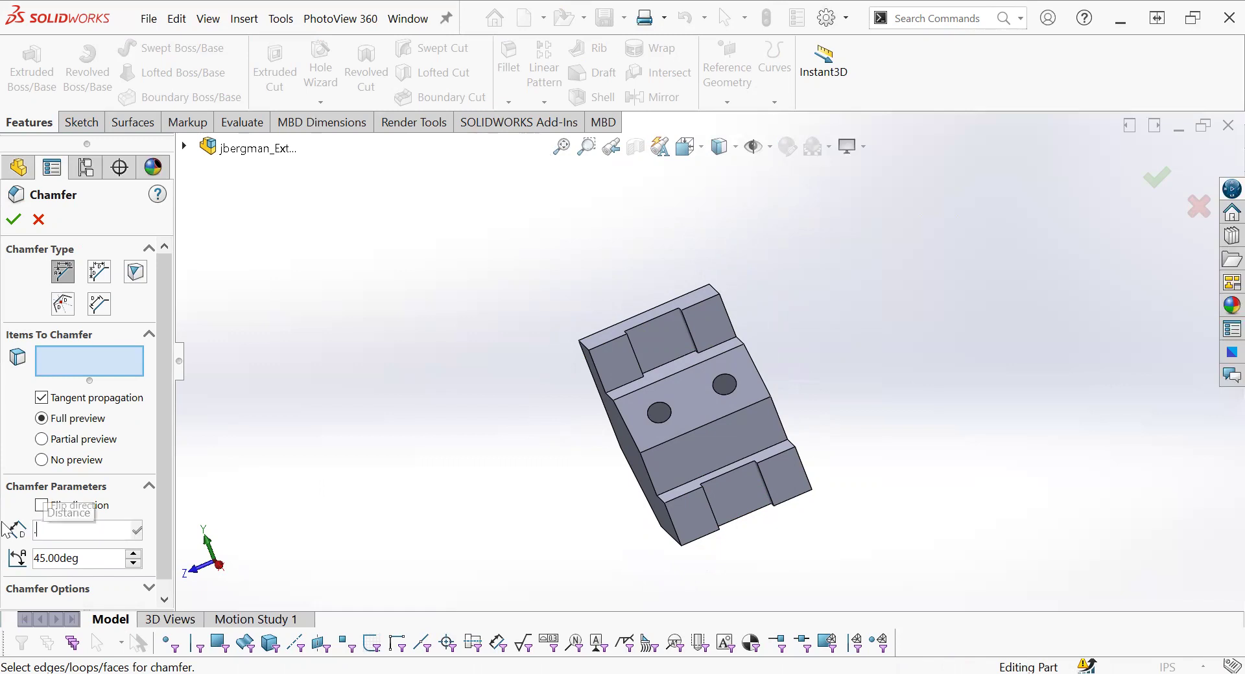
text(.06)
key(Return)
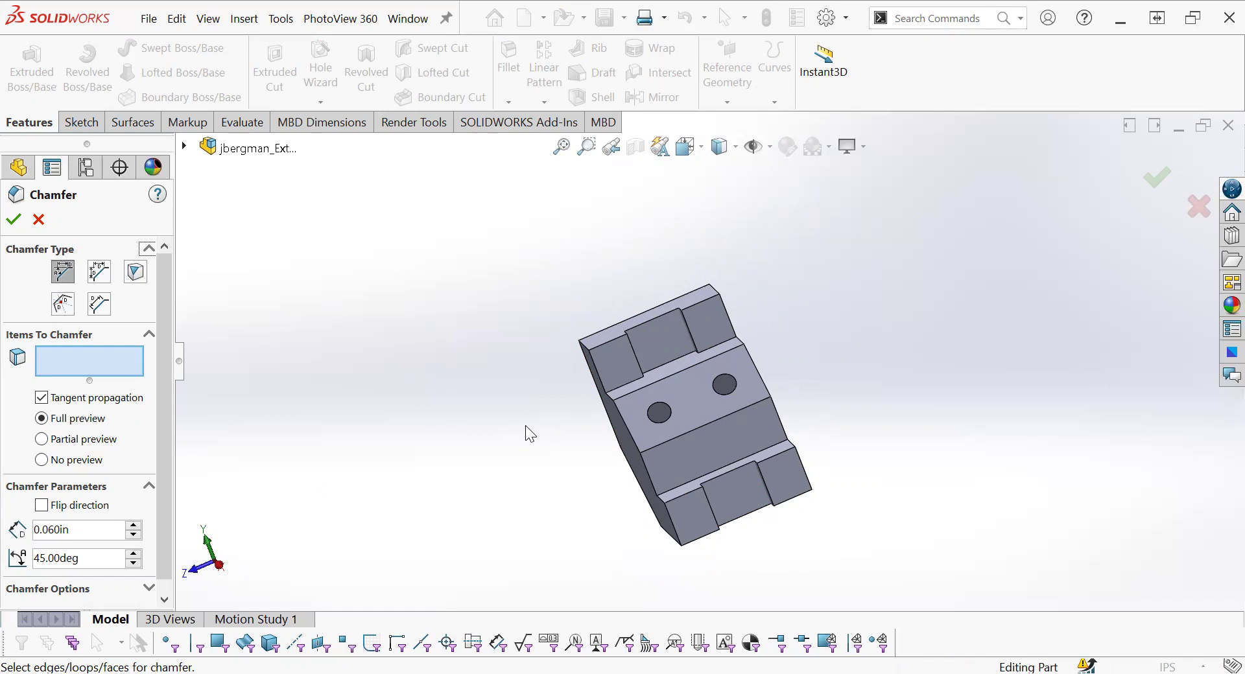
middle_drag(691, 417, 733, 443)
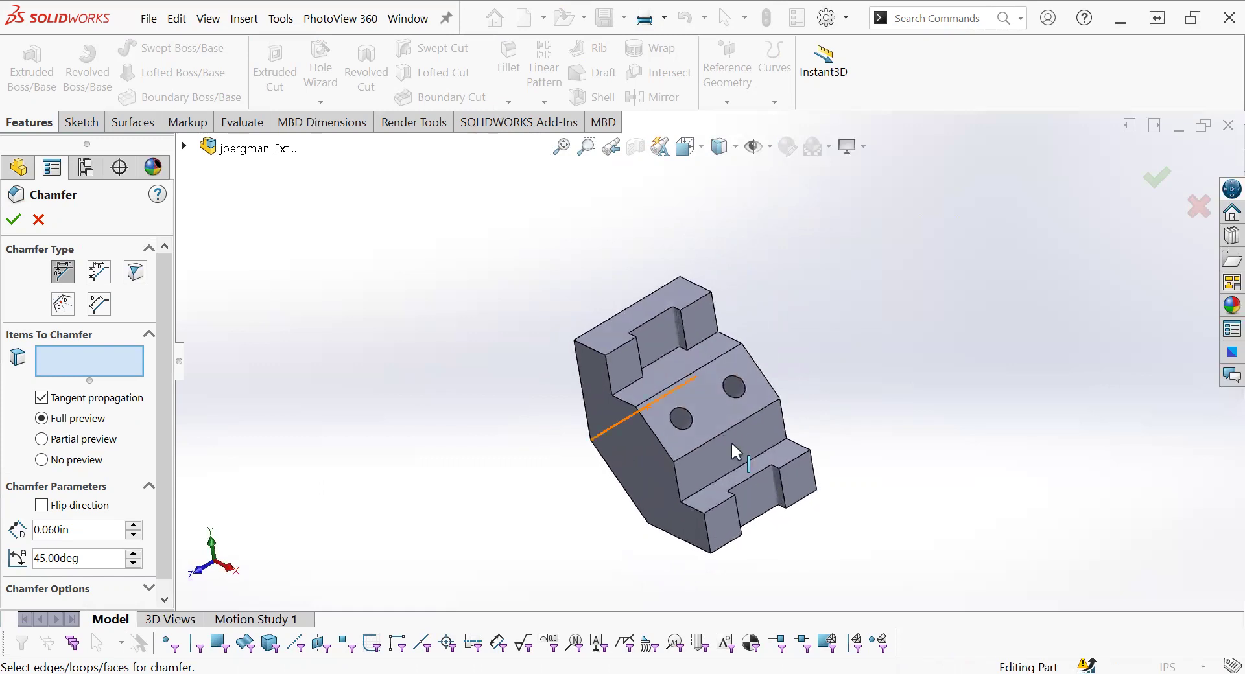
click(684, 414)
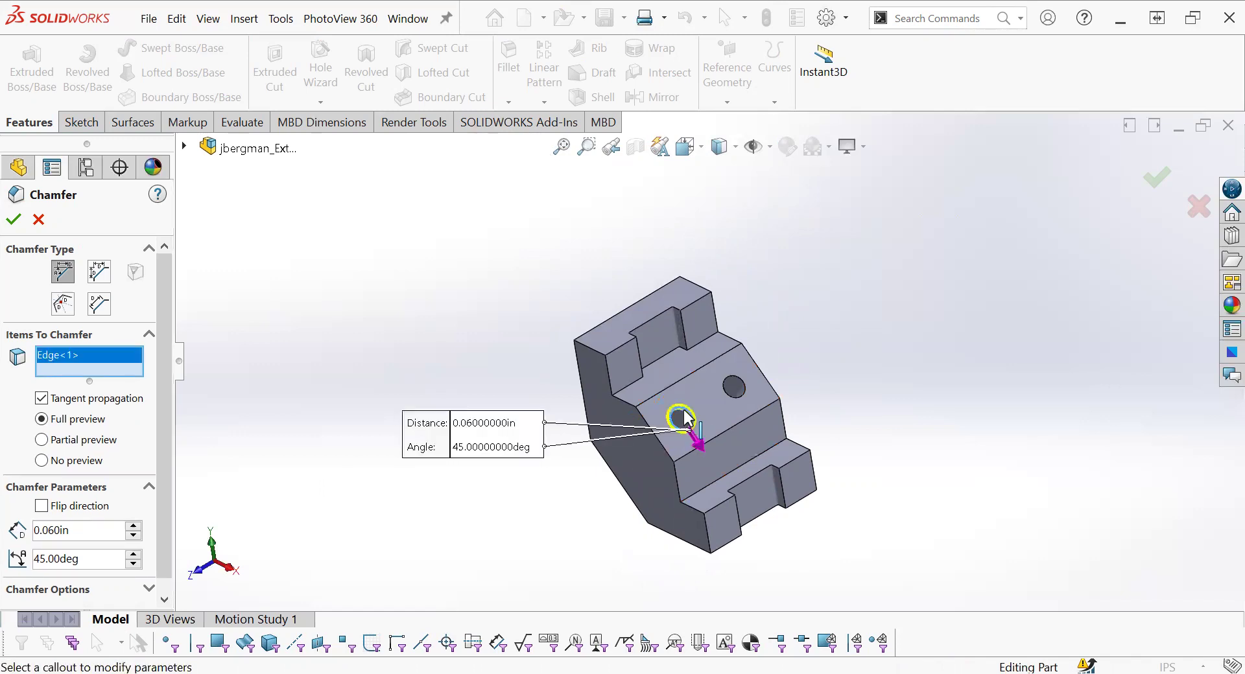
click(725, 388)
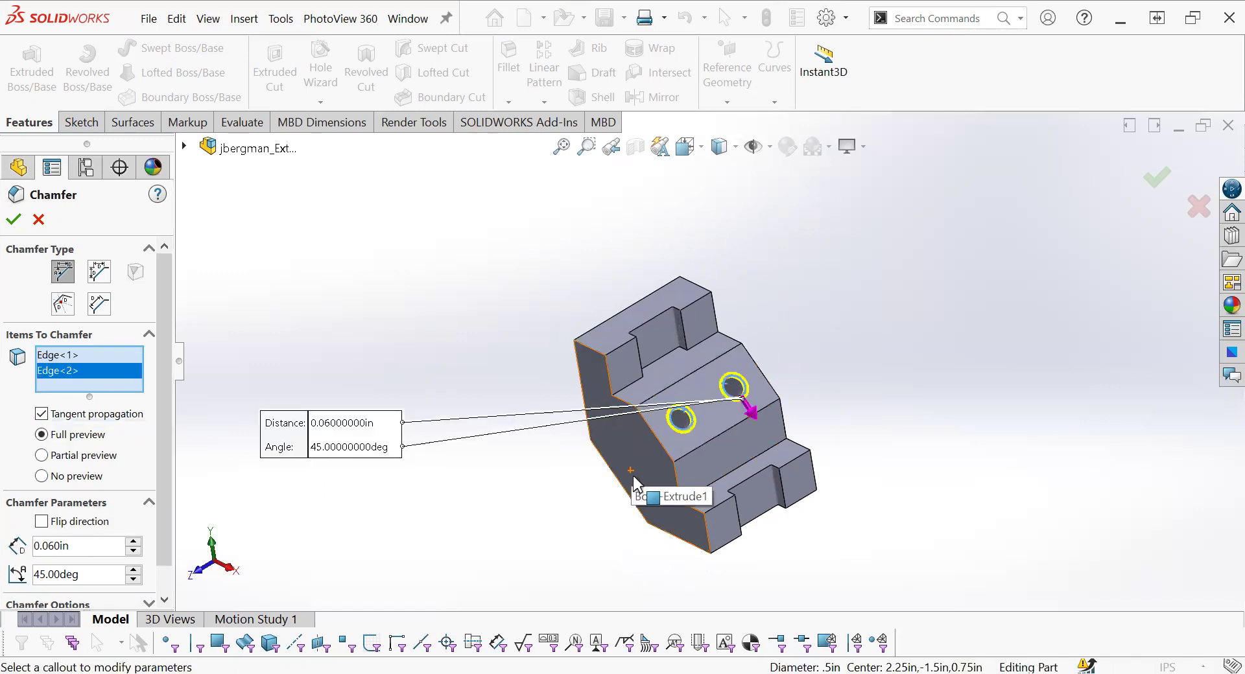
middle_drag(536, 500, 687, 425)
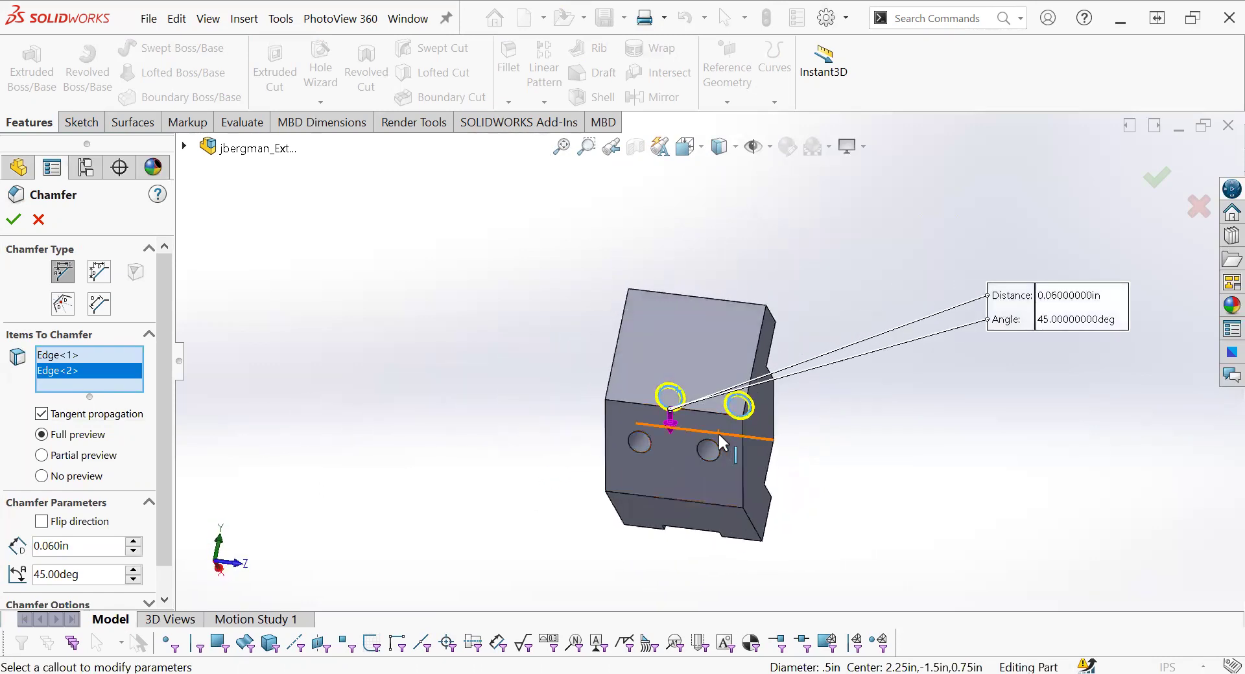
click(713, 446)
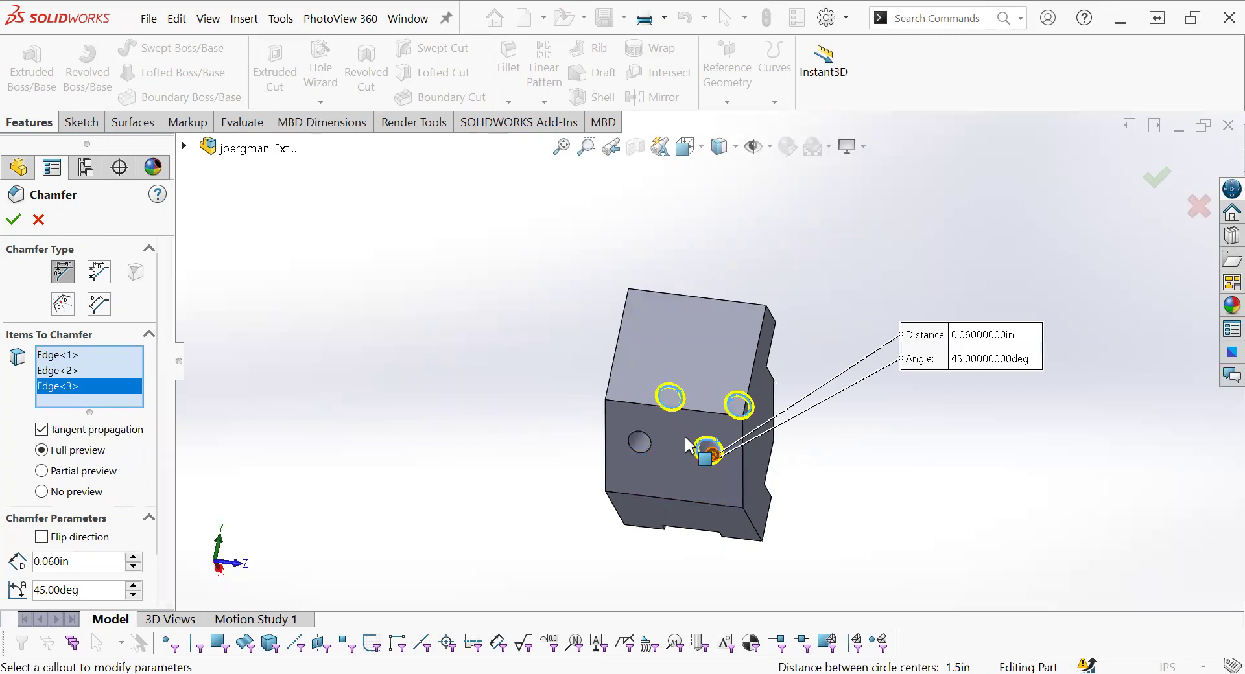
click(644, 441)
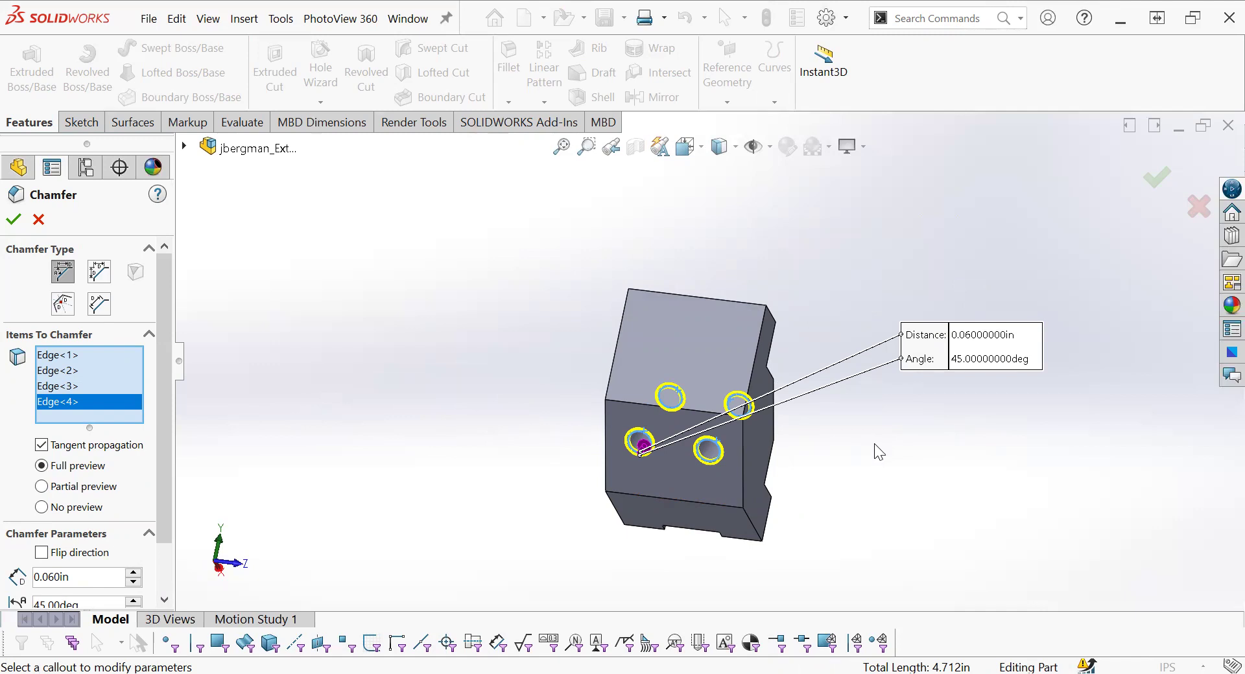
click(11, 220)
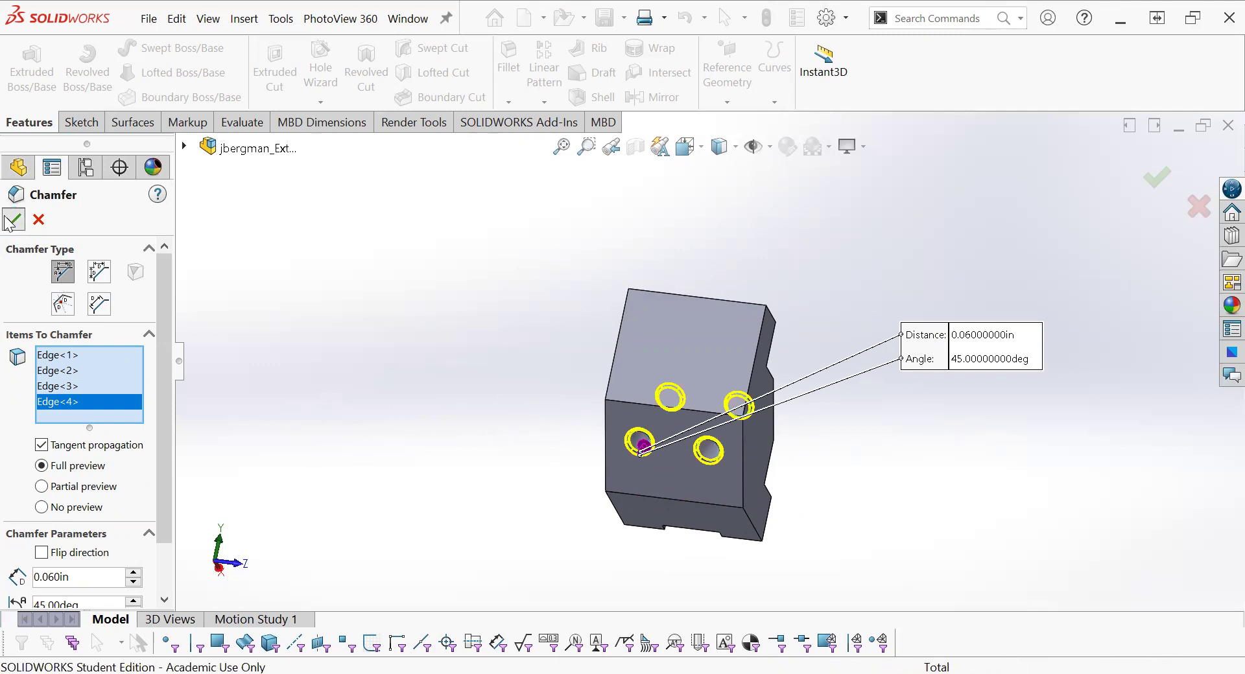
- Set the finished part to the isometric view and save the part document
click(551, 435)
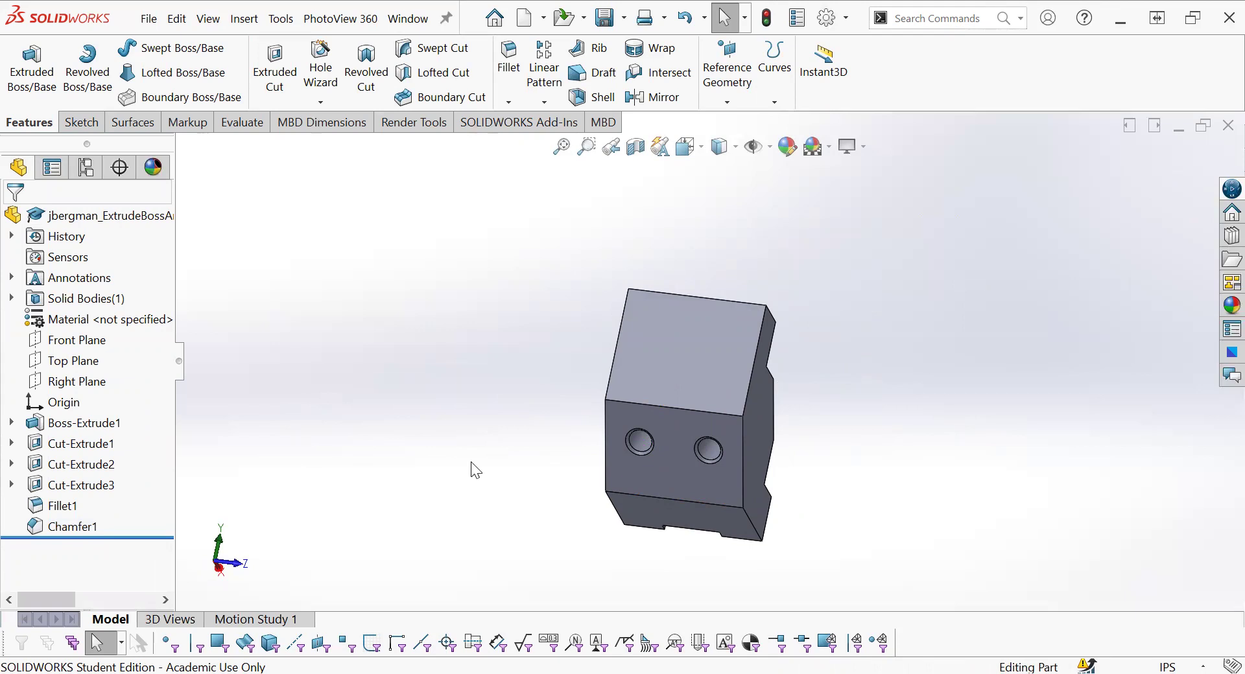
key(ctrl+7)
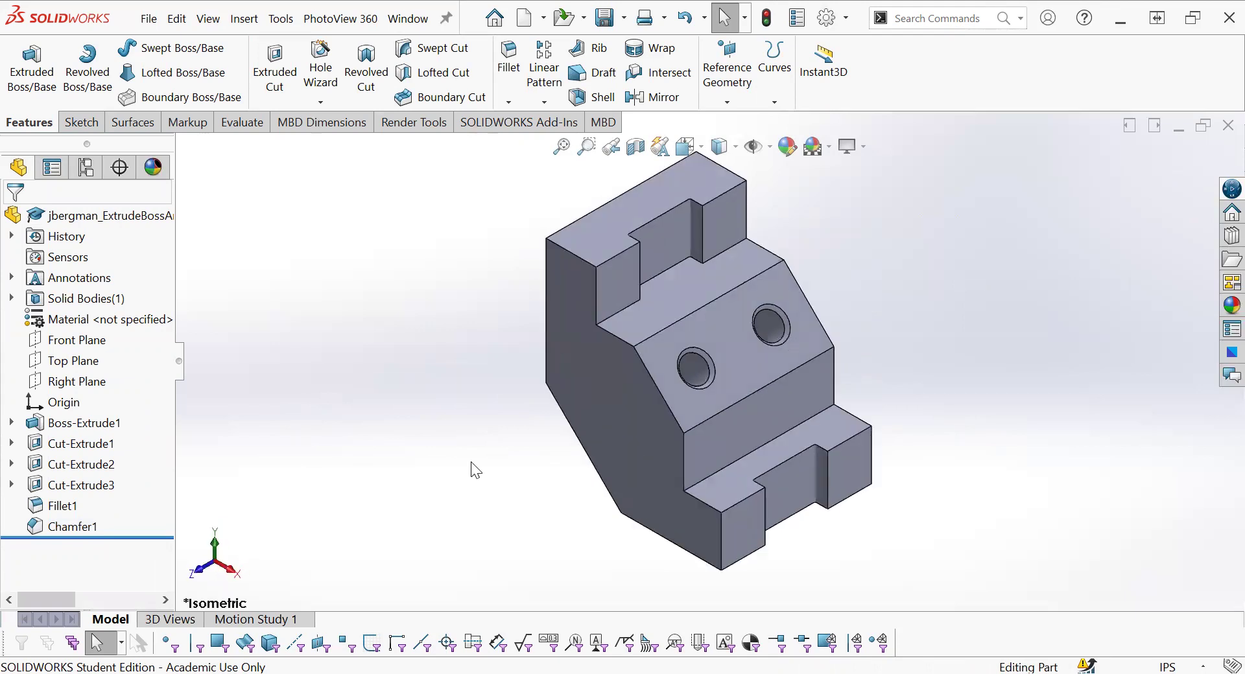
click(601, 29)
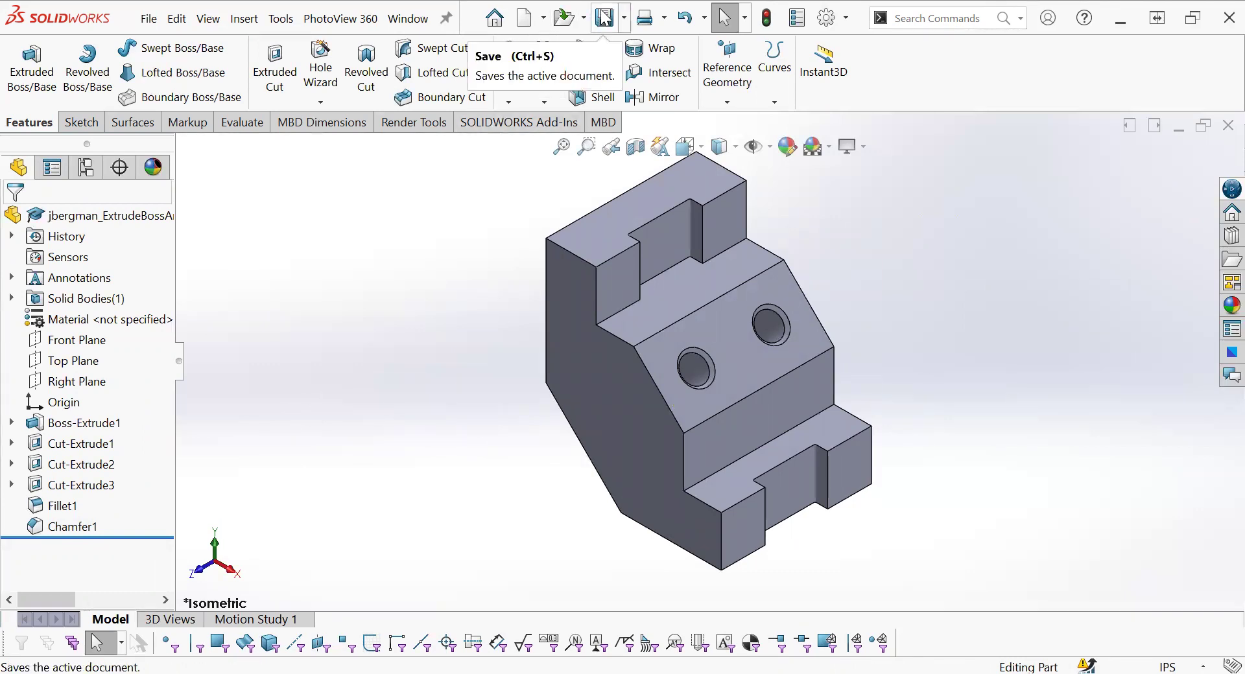